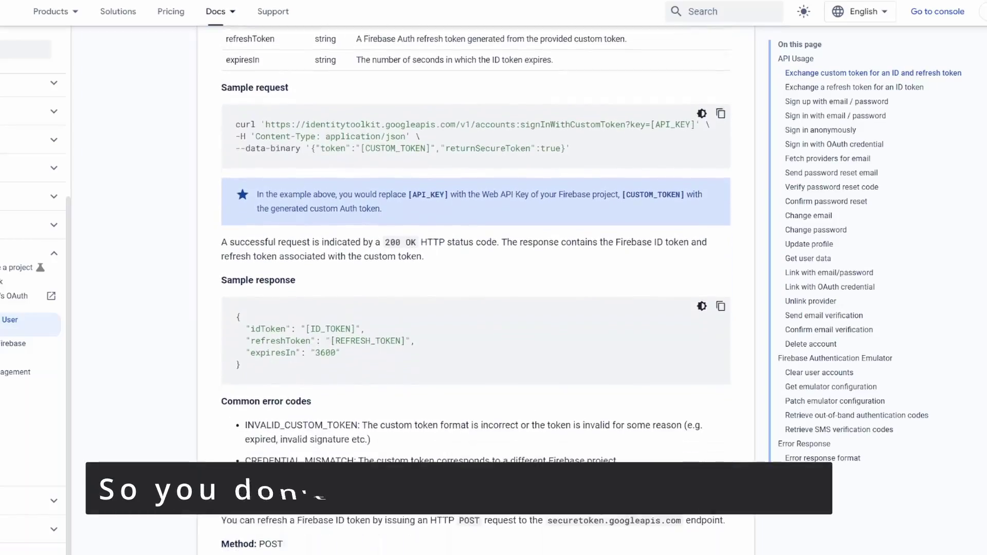
Scroll the Firebase Auth REST API reference down to 'Exchange a refresh token for an ID token'
{"action": "scroll", "coordinate": [476, 288], "scroll_direction": "down", "scroll_amount": 1}
{"action": "scroll", "coordinate": [476, 288], "scroll_direction": "down", "scroll_amount": 2}
{"action": "scroll", "coordinate": [476, 288], "scroll_direction": "down", "scroll_amount": 2}
{"action": "scroll", "coordinate": [476, 288], "scroll_direction": "down", "scroll_amount": 3}
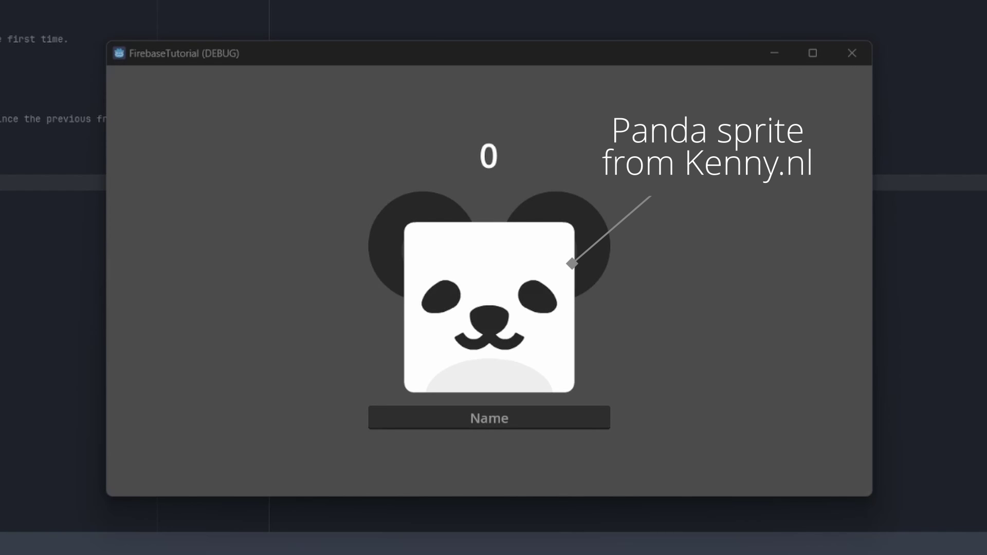
Pet the panda, name it 'Bamboo', then relaunch with F5 to show score and name reset
{"action": "left_click", "coordinate": [488, 320]}
{"action": "left_click", "coordinate": [489, 320]}
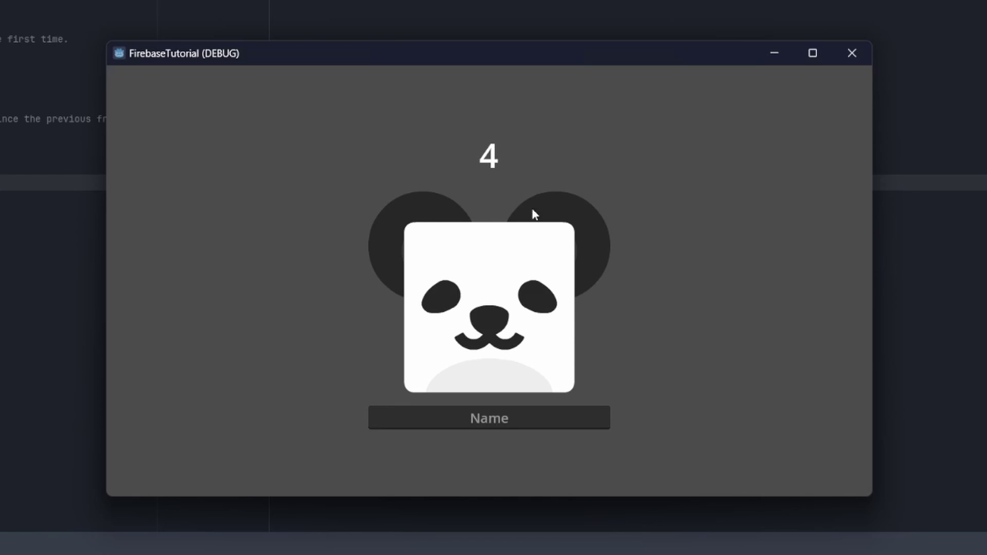
{"action": "left_click", "coordinate": [513, 416]}
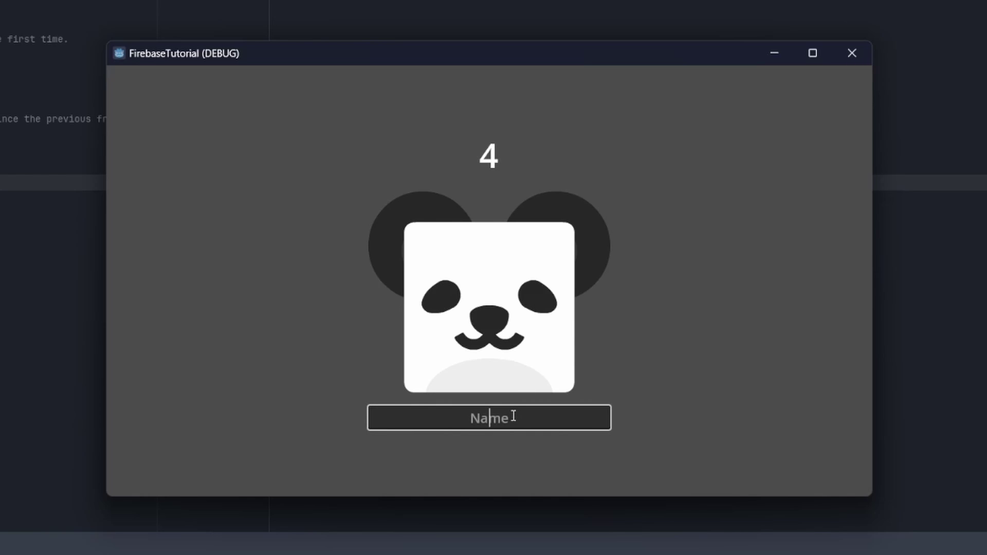
{"action": "type", "text": "Bam"}
{"action": "type", "text": "boo"}
{"action": "key", "text": "F5"}
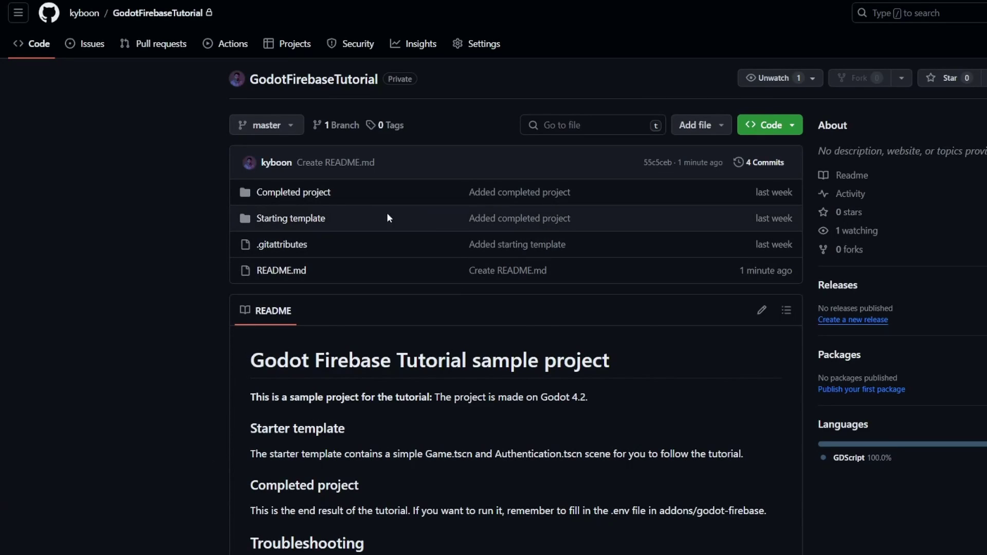
{"action": "left_click", "coordinate": [288, 221]}
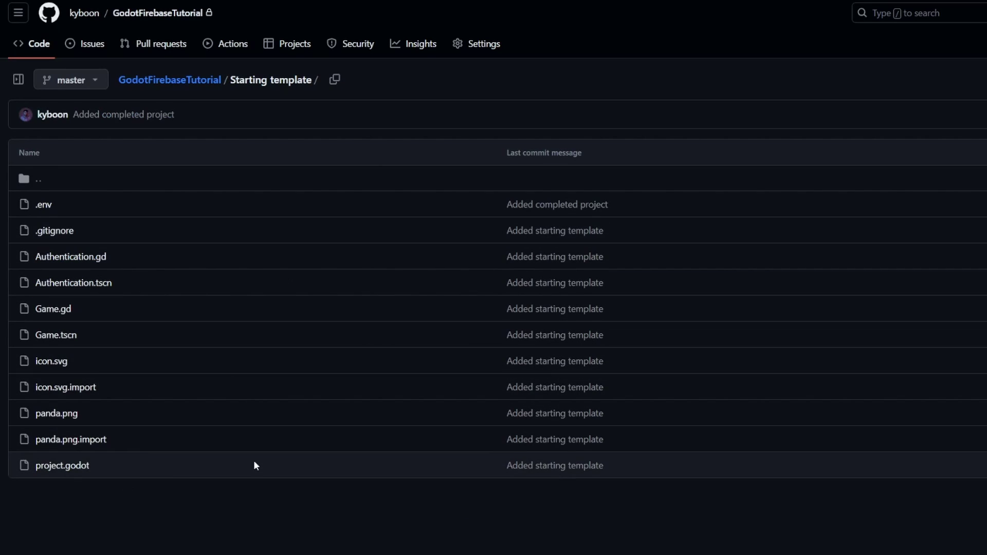
{"action": "left_click", "coordinate": [183, 85]}
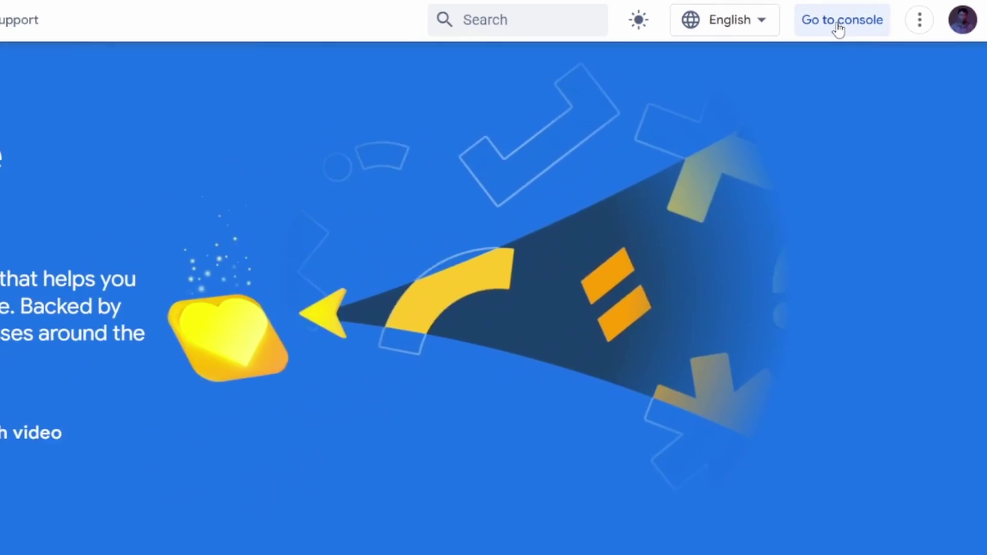
Create the Firebase project 'GodotFirebaseTutorial', accepting the Google Analytics terms
{"action": "left_click", "coordinate": [838, 24]}
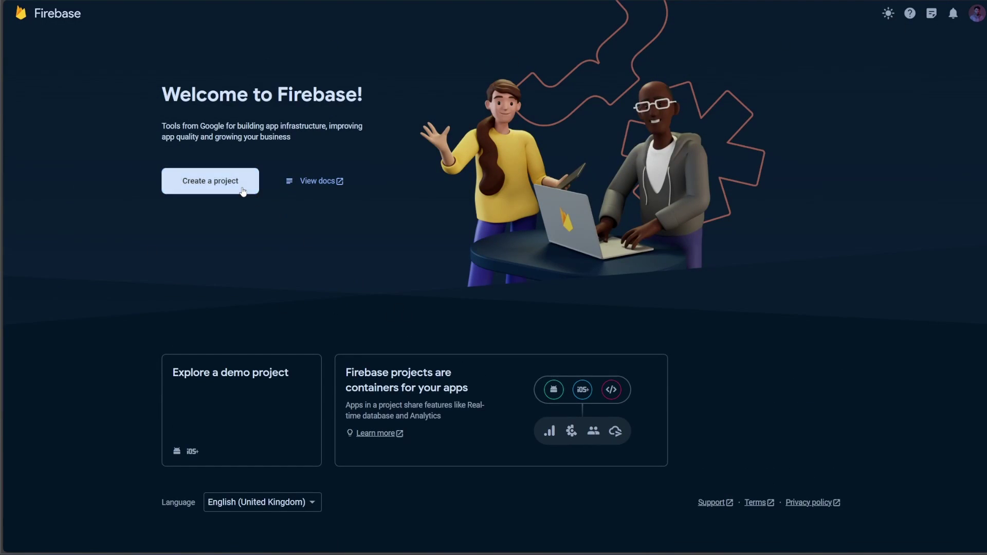
{"action": "left_click", "coordinate": [213, 182]}
{"action": "type", "text": "GodotFirebaseTutorial"}
{"action": "left_click", "coordinate": [163, 314]}
{"action": "left_click", "coordinate": [370, 443]}
{"action": "left_click", "coordinate": [85, 387]}
{"action": "left_click", "coordinate": [355, 469]}
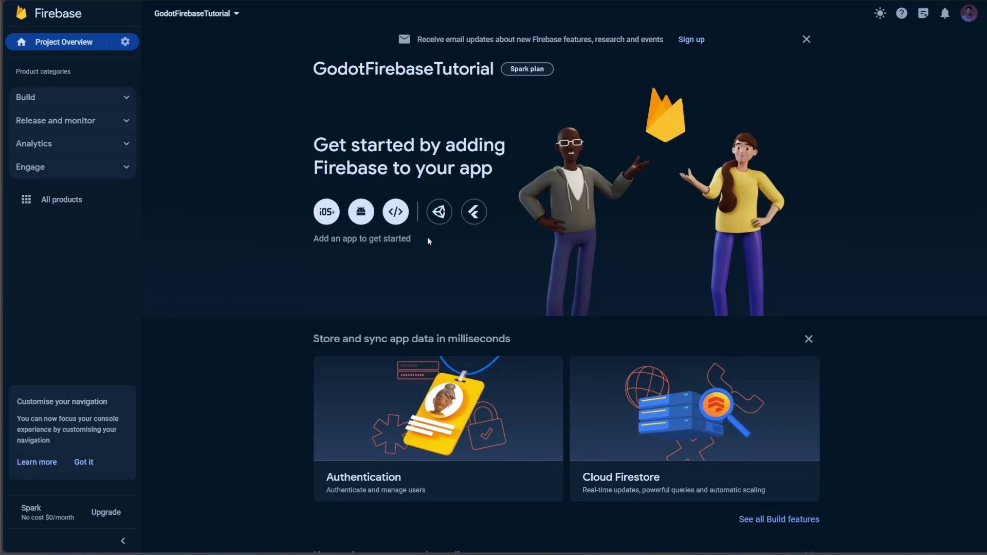
Register the web app 'PandaClickingGame' and open Project settings to view its configuration
{"action": "left_click", "coordinate": [395, 215]}
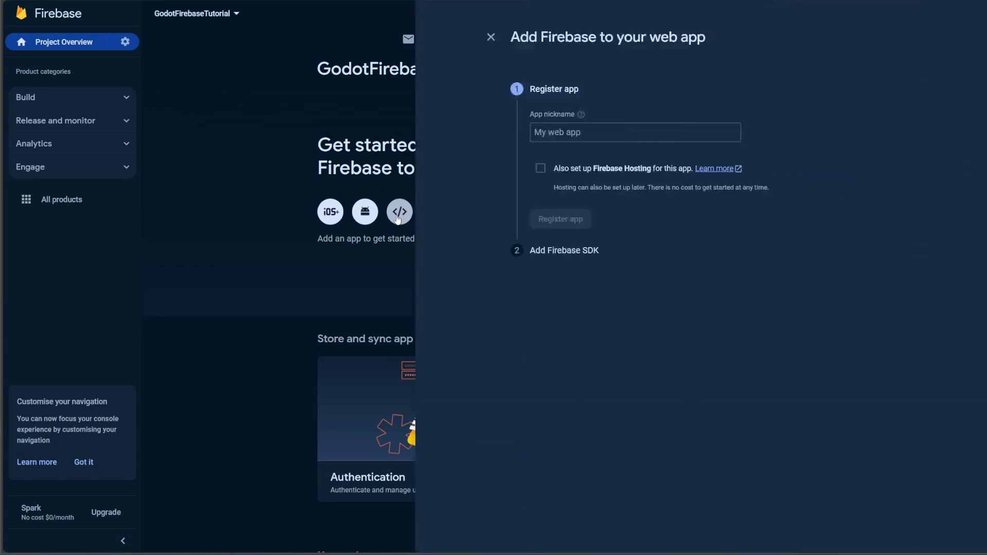
{"action": "left_click", "coordinate": [182, 138]}
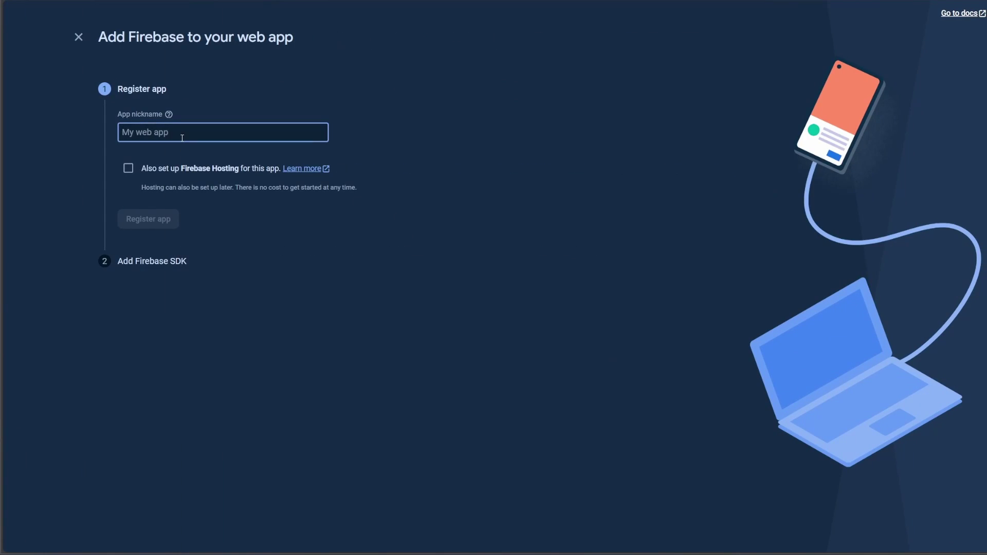
{"action": "type", "text": "PandaClickingGame"}
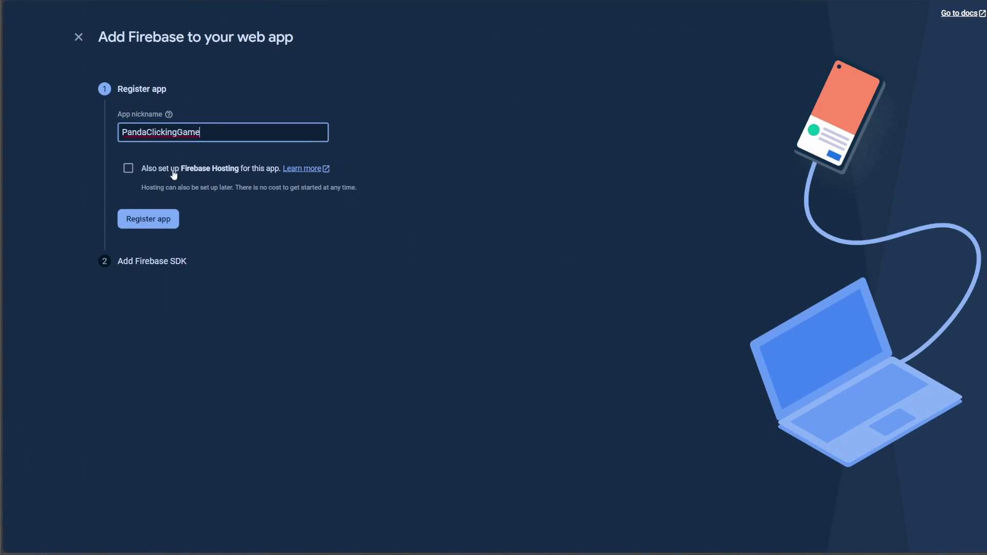
{"action": "left_click", "coordinate": [159, 227]}
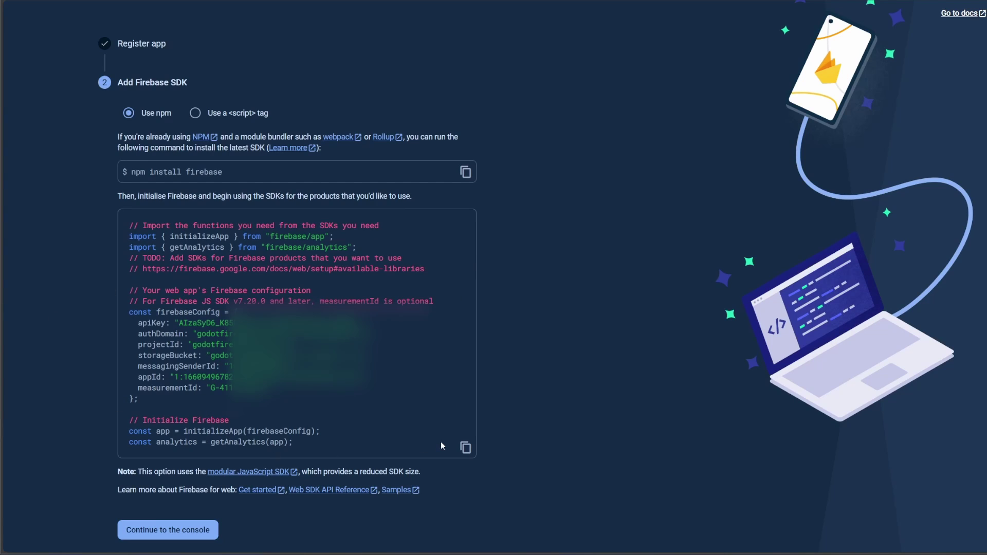
{"action": "left_click", "coordinate": [213, 530]}
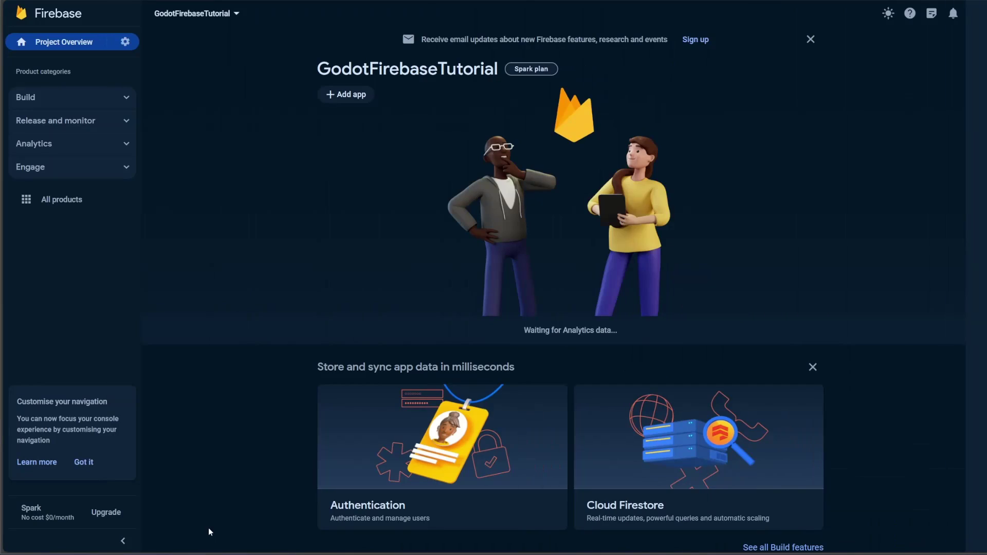
{"action": "left_click", "coordinate": [123, 44]}
{"action": "left_click", "coordinate": [154, 42]}
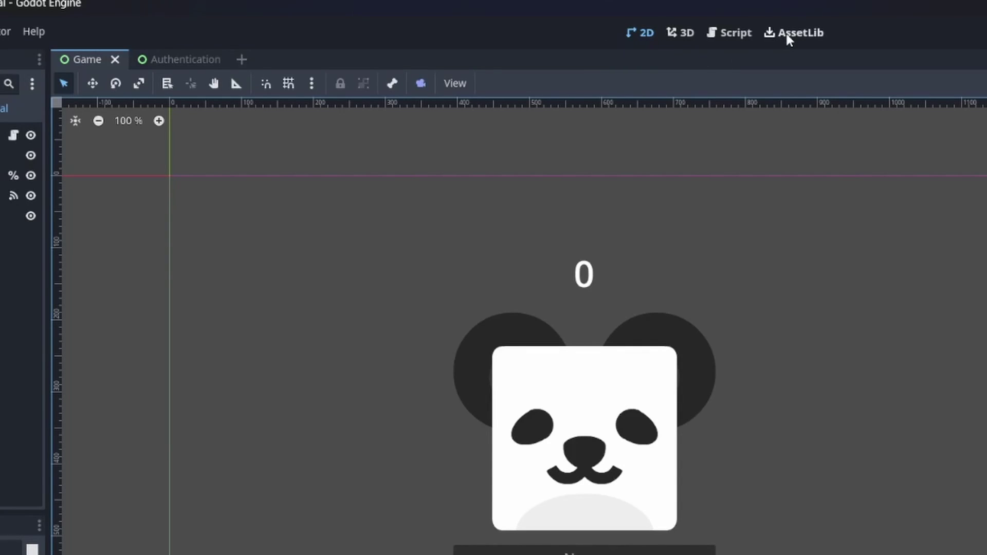
Find and download the Godot Firebase 4.0 asset from AssetLib
{"action": "left_click", "coordinate": [786, 32]}
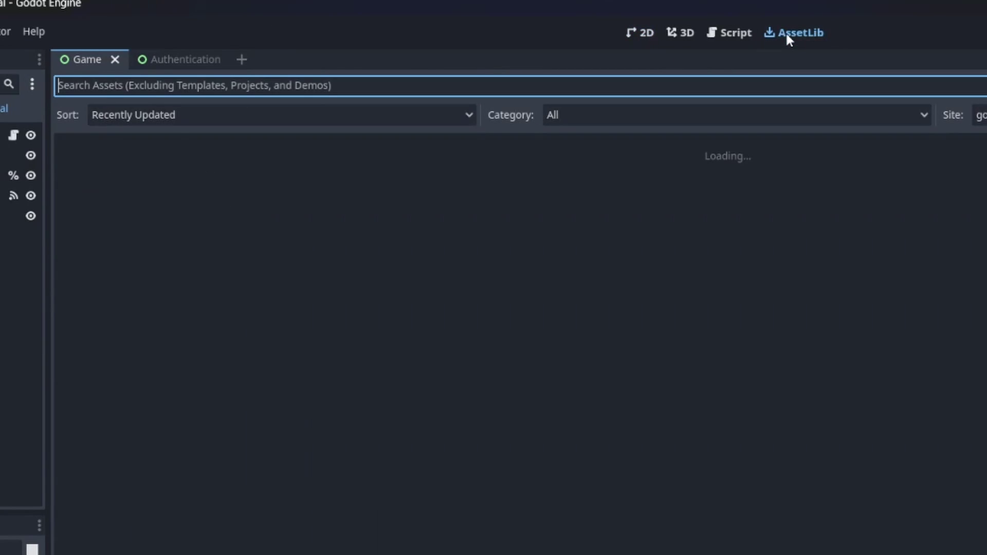
{"action": "type", "text": "Fireb"}
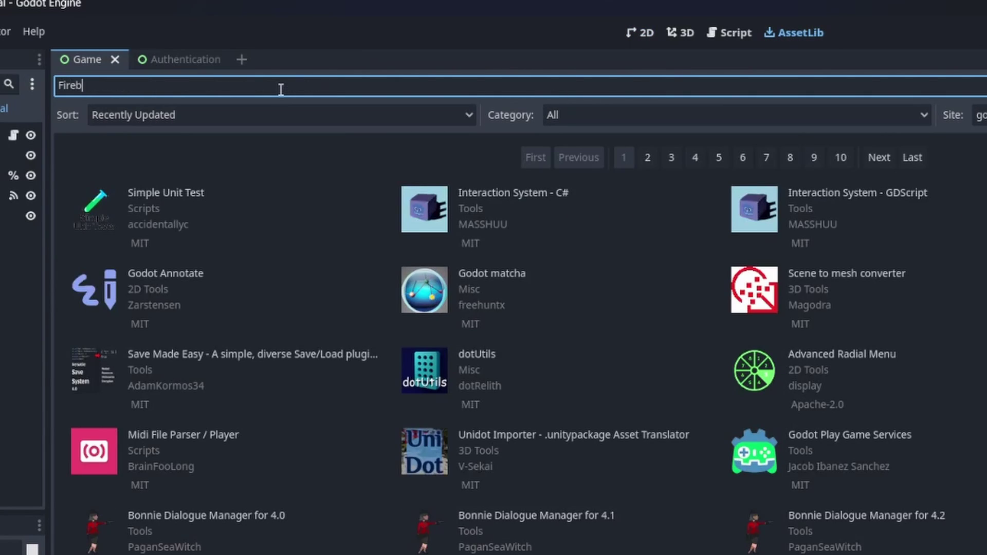
{"action": "type", "text": "ase"}
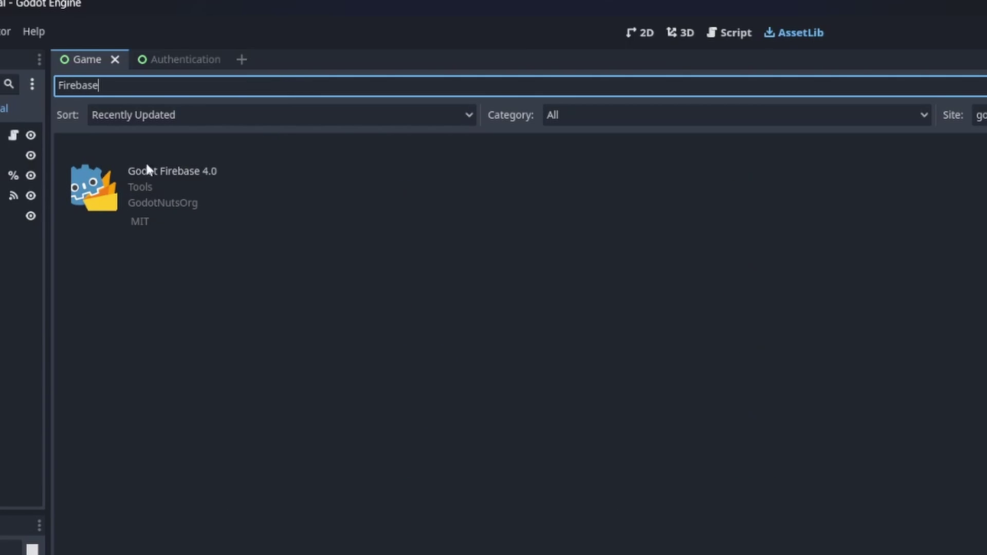
{"action": "left_click", "coordinate": [187, 171]}
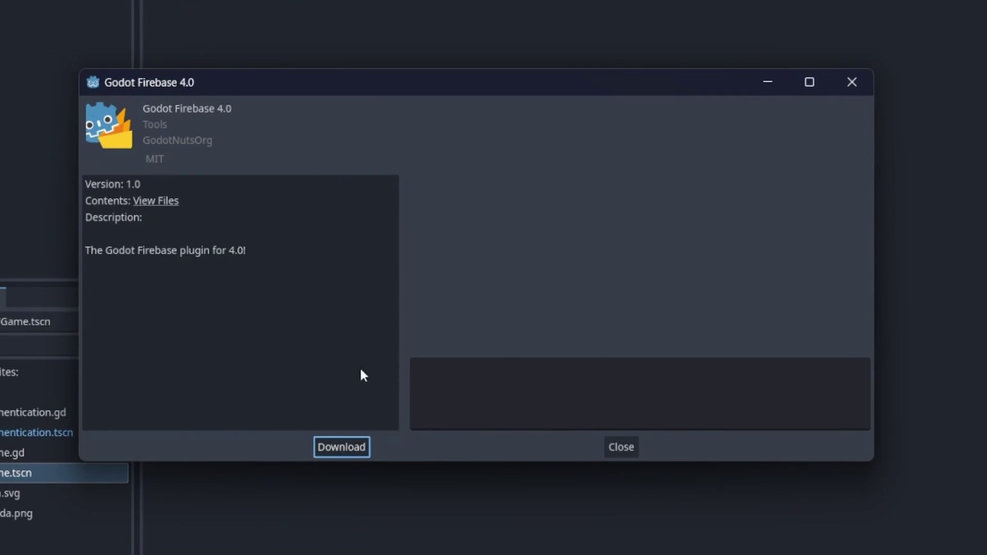
{"action": "left_click", "coordinate": [350, 448]}
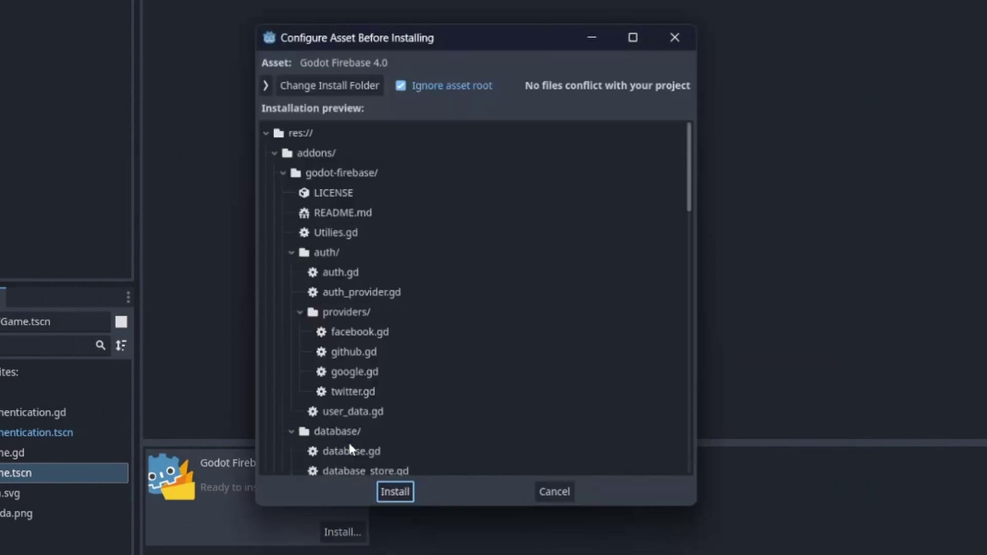
Install only the godot-firebase folder, leaving every other asset file unchecked
{"action": "left_click", "coordinate": [265, 84]}
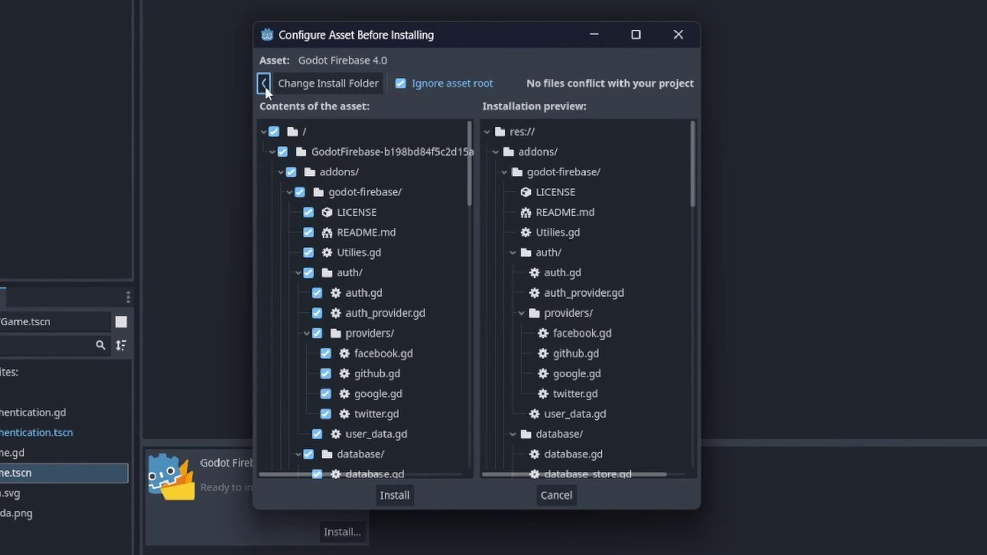
{"action": "left_click", "coordinate": [280, 172]}
{"action": "left_click", "coordinate": [281, 191]}
{"action": "left_click", "coordinate": [281, 172]}
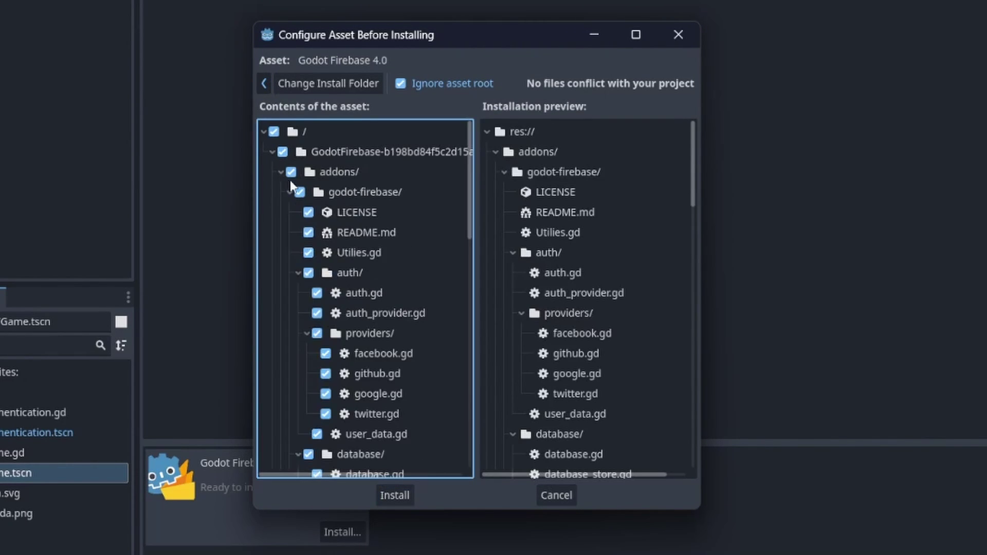
{"action": "left_click", "coordinate": [290, 192]}
{"action": "left_click", "coordinate": [289, 212]}
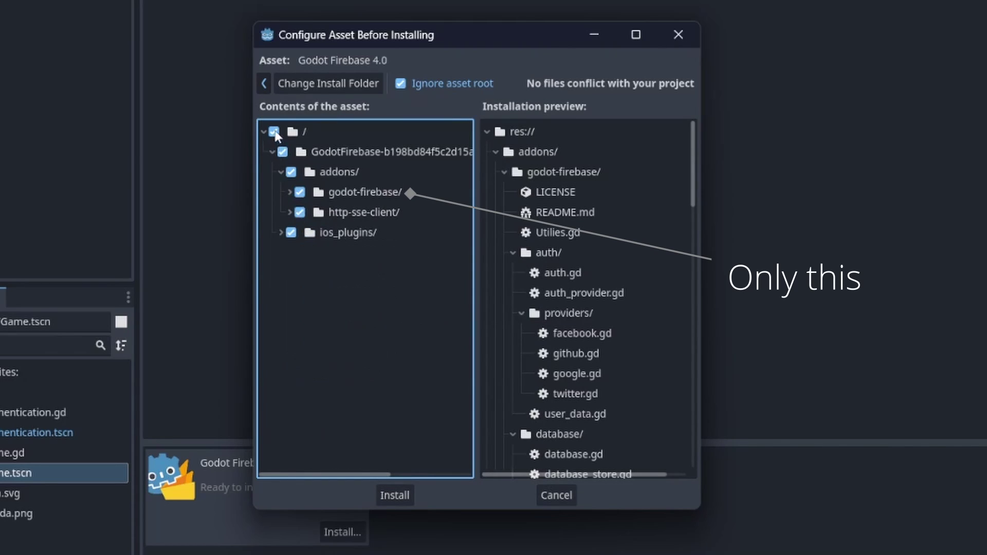
{"action": "left_click", "coordinate": [274, 132]}
{"action": "left_click", "coordinate": [300, 192]}
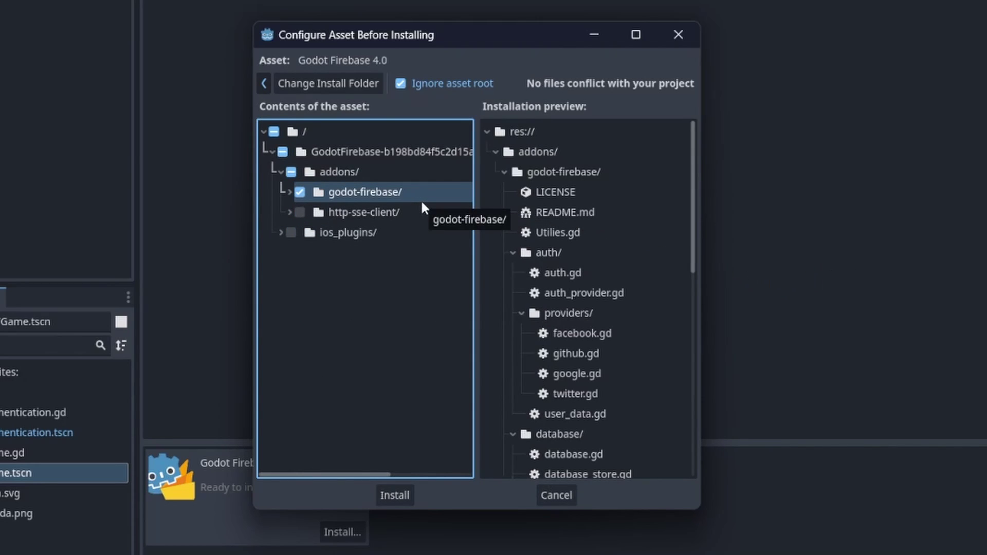
{"action": "left_click", "coordinate": [407, 494]}
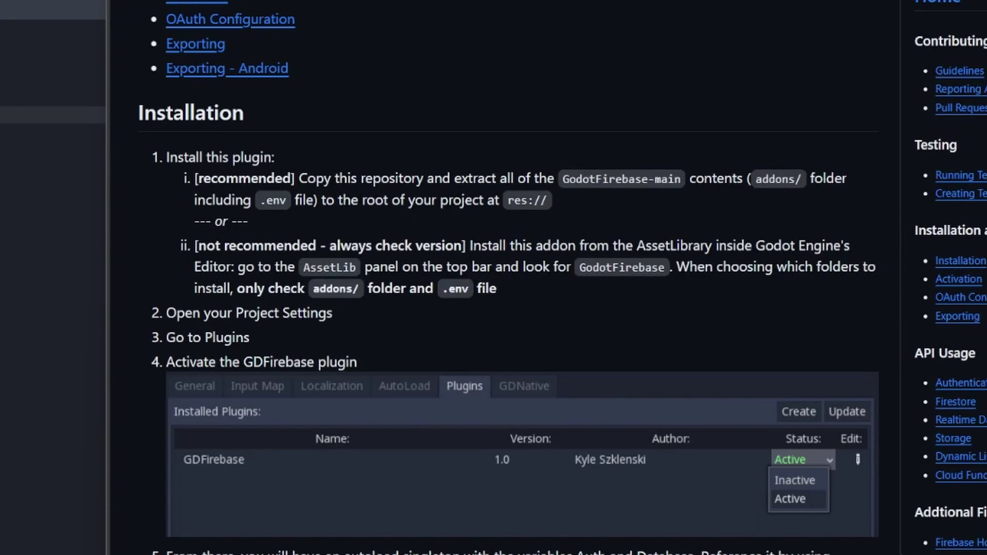
Highlight the recommended README installation step and go to the GodotFirebase Releases page
{"action": "left_click_drag", "start_coordinate": [185, 174], "coordinate": [254, 226]}
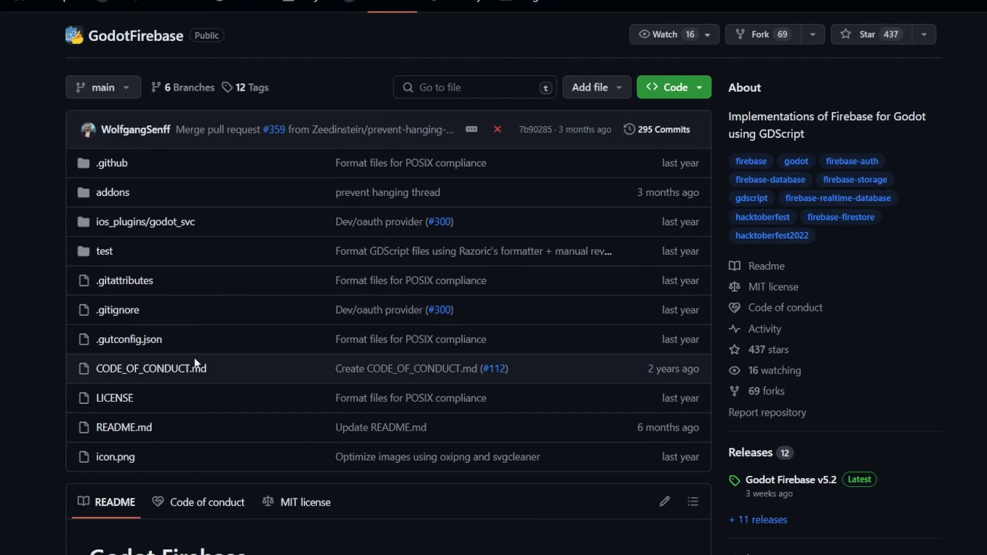
{"action": "left_click", "coordinate": [763, 454]}
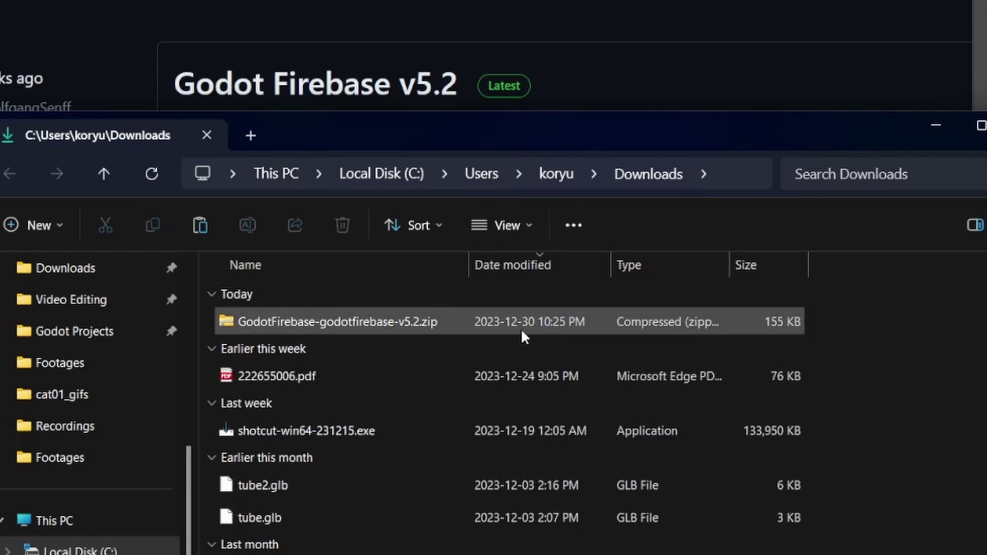
Extract the GodotFirebase v5.2 zip and select its addons/godot-firebase folder for copying
{"action": "left_click", "coordinate": [520, 326]}
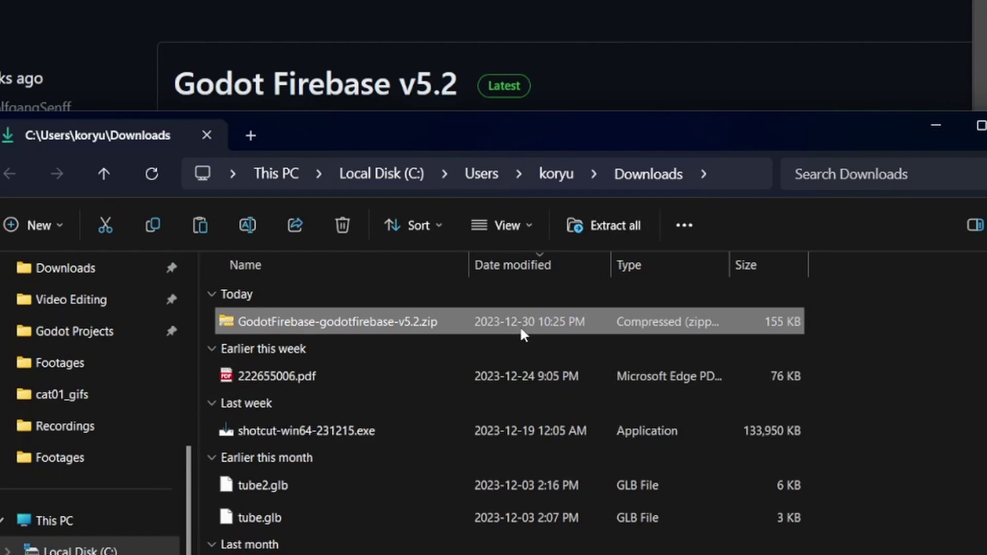
{"action": "left_click", "coordinate": [609, 225]}
{"action": "double_click", "coordinate": [328, 218]}
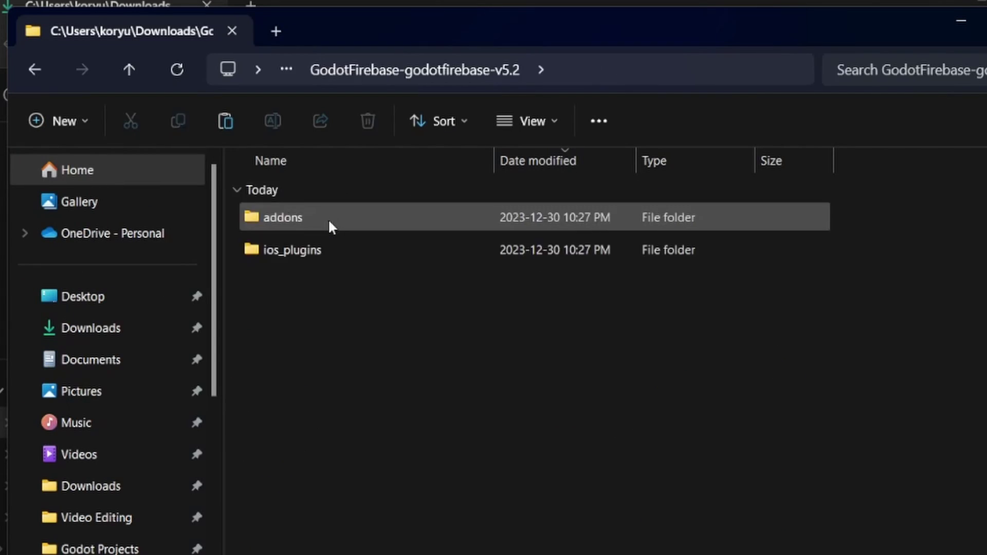
{"action": "double_click", "coordinate": [328, 218]}
{"action": "left_click", "coordinate": [328, 218]}
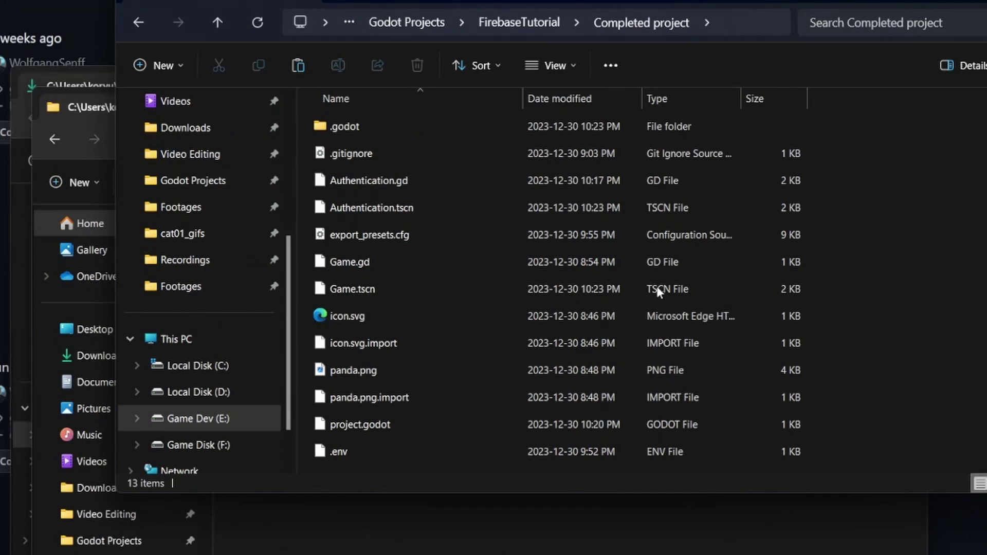
Create an 'addons' folder in the Completed project and paste godot-firebase into it
{"action": "right_click", "coordinate": [852, 165]}
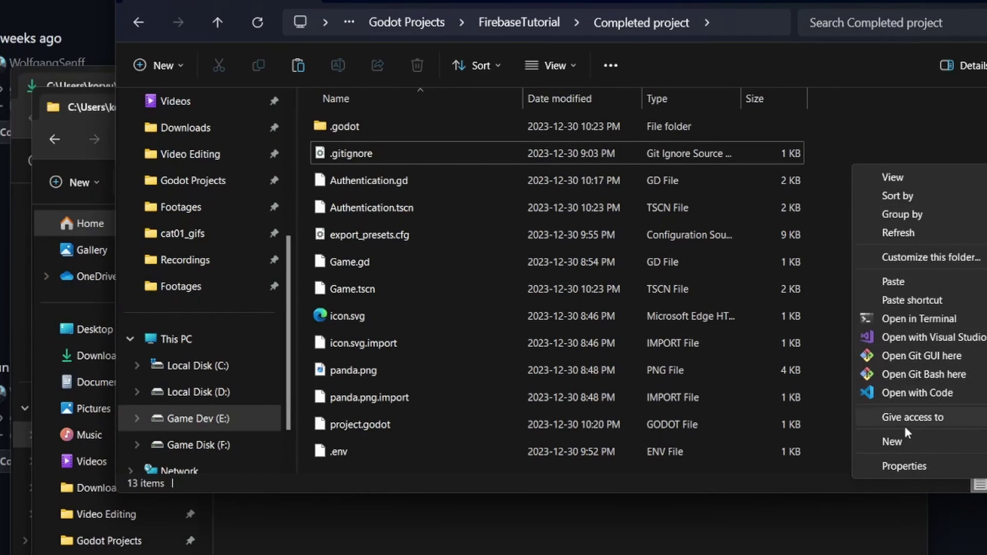
{"action": "mouse_move", "coordinate": [893, 441]}
{"action": "left_click", "coordinate": [779, 440]}
{"action": "type", "text": "addons"}
{"action": "key", "text": "Return"}
{"action": "key", "text": "Return"}
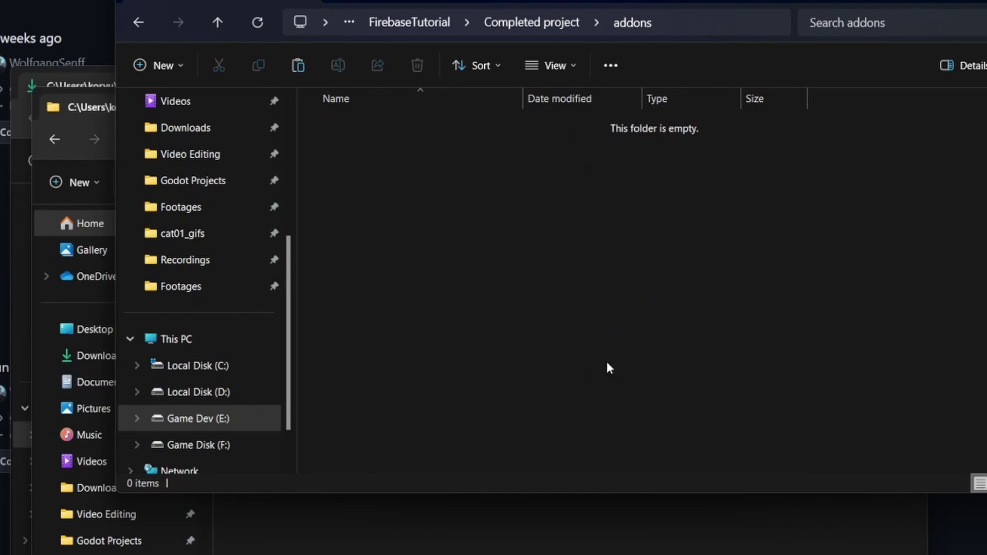
{"action": "key", "text": "ctrl+v"}
{"action": "left_click", "coordinate": [449, 202]}
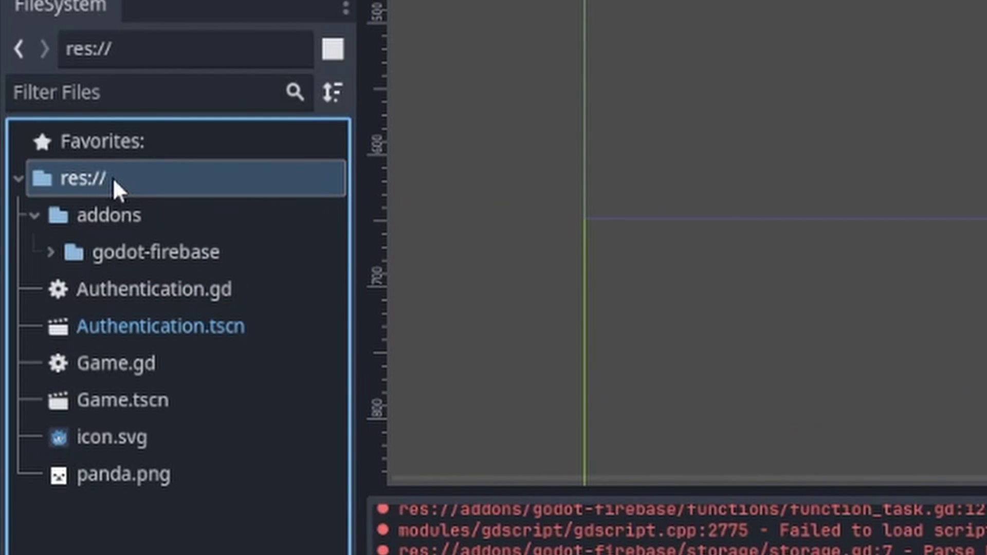
Enable the GodotFirebase plugin in Project Settings > Plugins
{"action": "left_click", "coordinate": [141, 218]}
{"action": "left_click", "coordinate": [162, 250]}
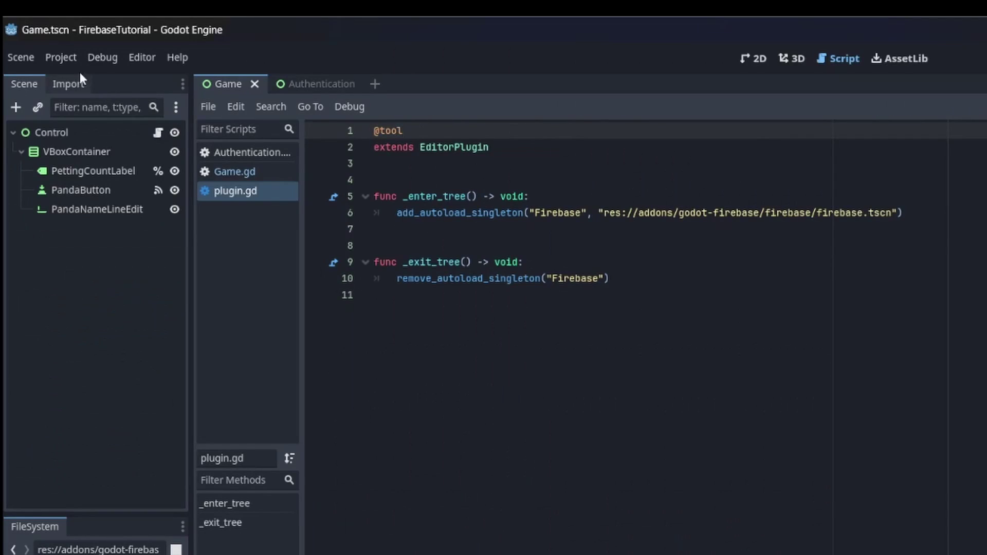
{"action": "left_click", "coordinate": [61, 55]}
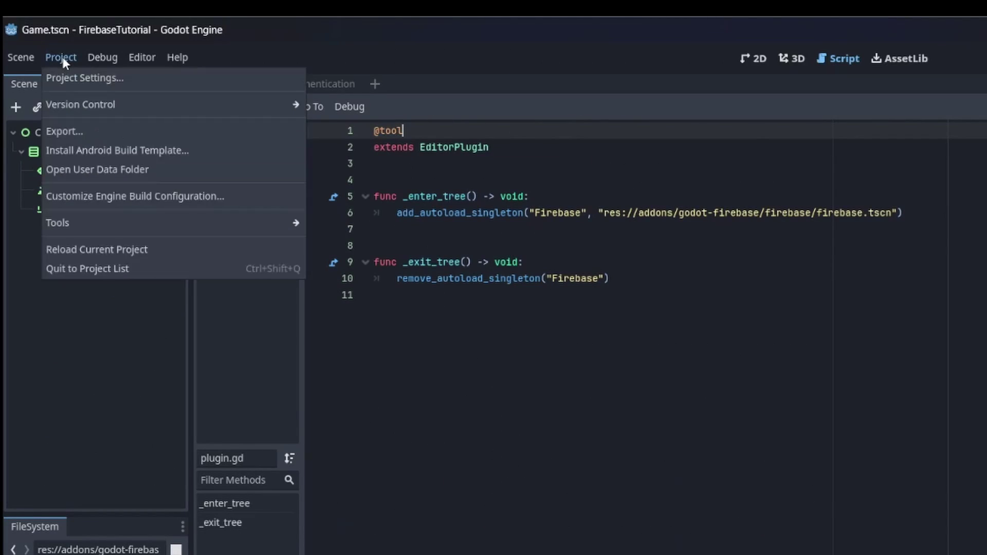
{"action": "left_click", "coordinate": [76, 83]}
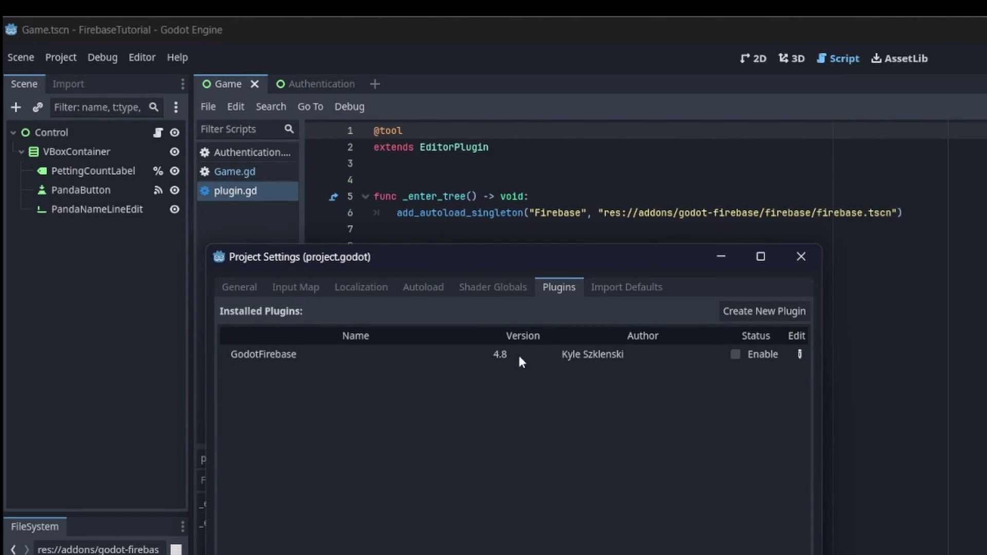
{"action": "left_click", "coordinate": [735, 354]}
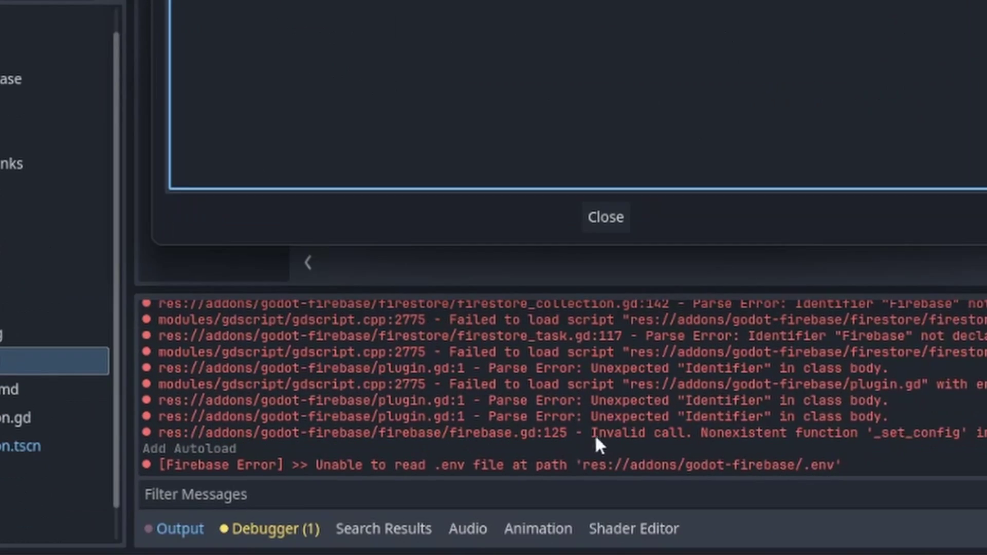
{"action": "left_click", "coordinate": [605, 216]}
Try creating a '.env' text file in godot-firebase, which the editor refuses
{"action": "left_click_drag", "start_coordinate": [843, 465], "coordinate": [361, 471]}
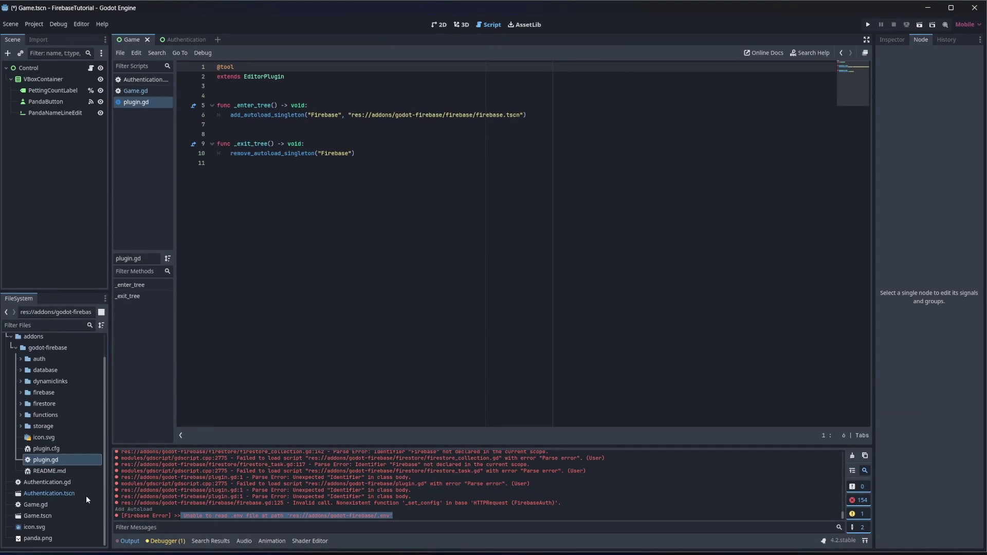
{"action": "right_click", "coordinate": [85, 496]}
{"action": "mouse_move", "coordinate": [78, 353]}
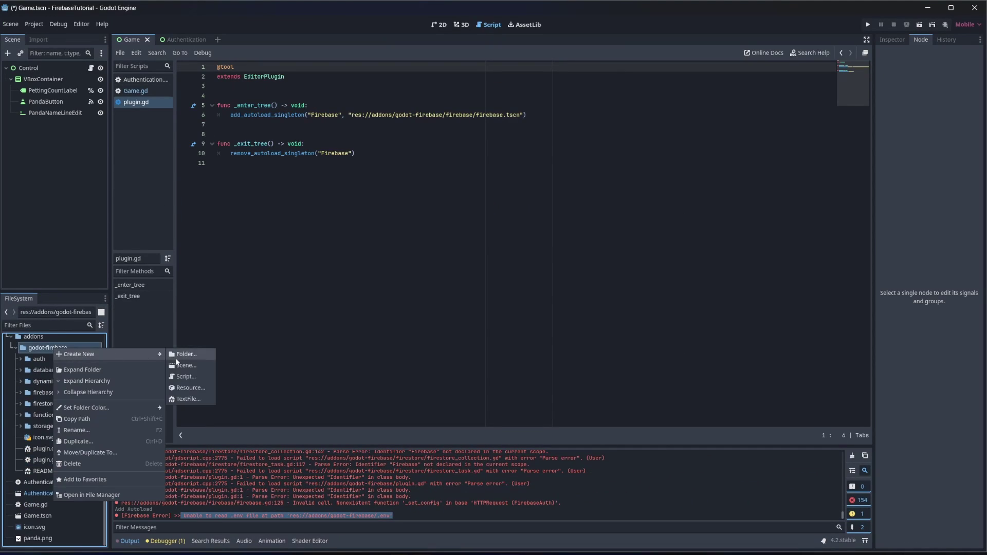
{"action": "left_click", "coordinate": [186, 402]}
{"action": "type", "text": ".env"}
{"action": "left_click", "coordinate": [224, 422]}
{"action": "left_click", "coordinate": [524, 473]}
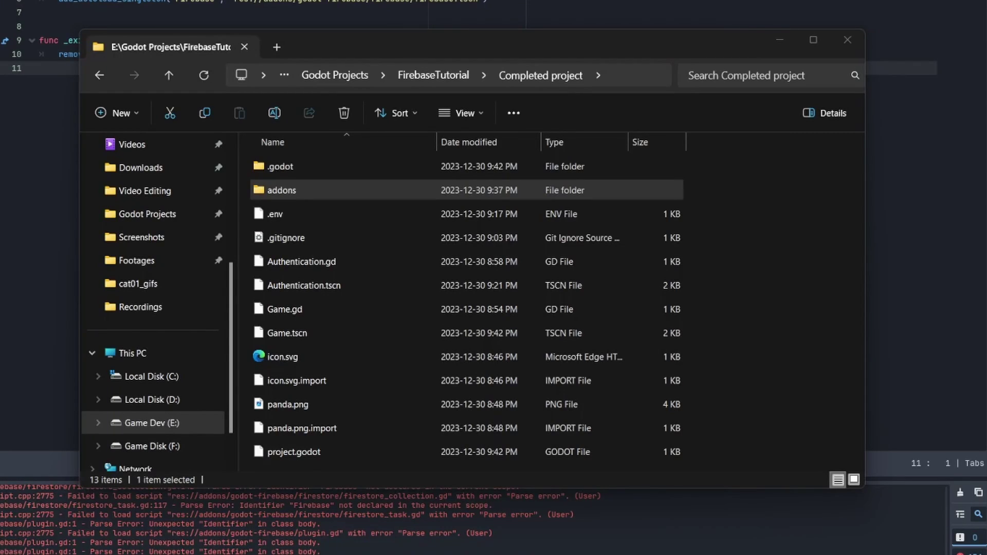
Create a new text document named '.env' in addons/godot-firebase via File Explorer
{"action": "double_click", "coordinate": [343, 195]}
{"action": "double_click", "coordinate": [336, 171]}
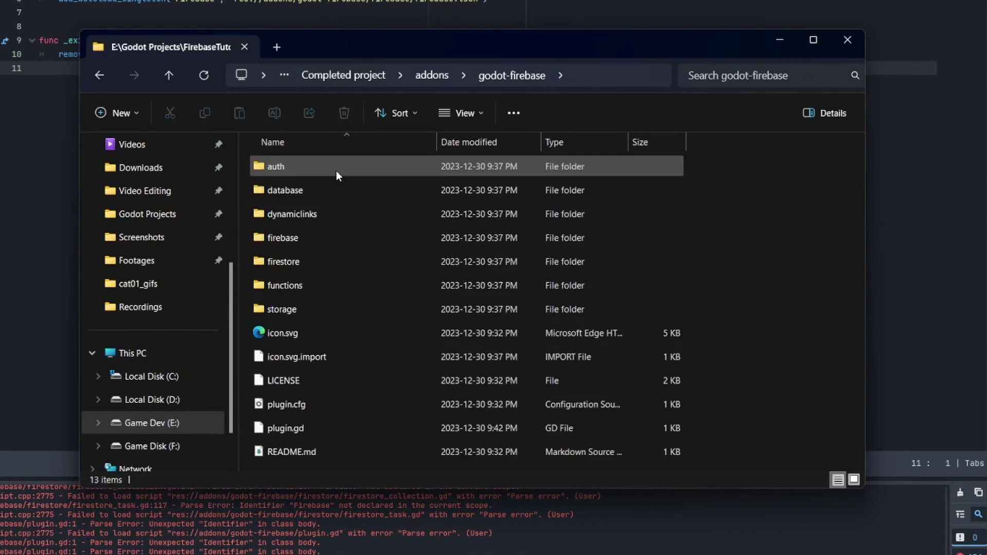
{"action": "right_click", "coordinate": [714, 332]}
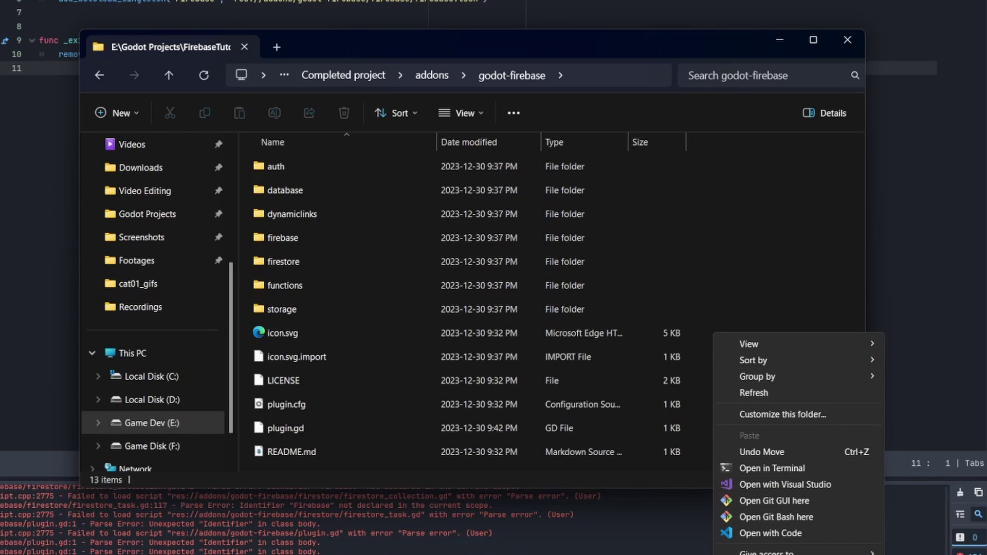
{"action": "left_click", "coordinate": [693, 539]}
{"action": "type", "text": ".env"}
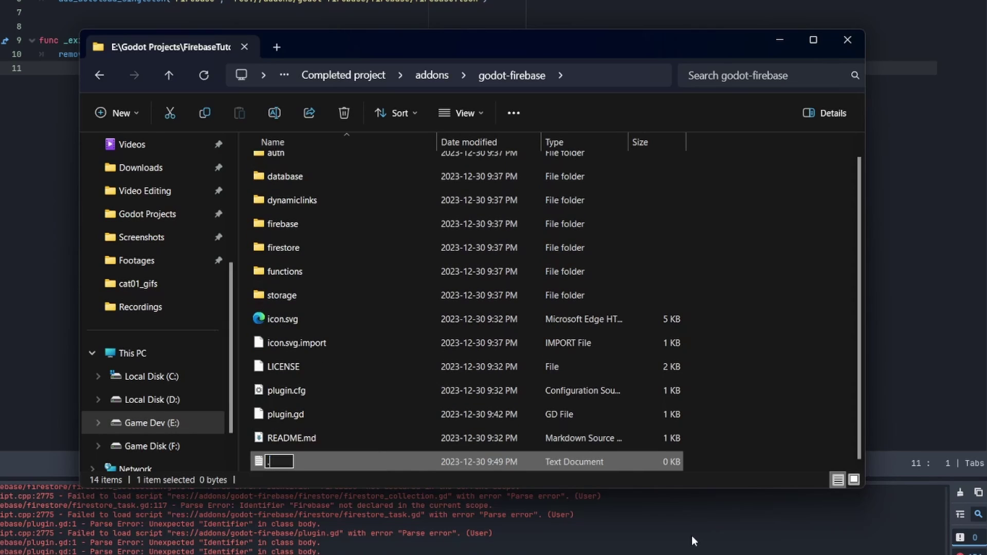
{"action": "key", "text": "Return"}
{"action": "key", "text": "Return"}
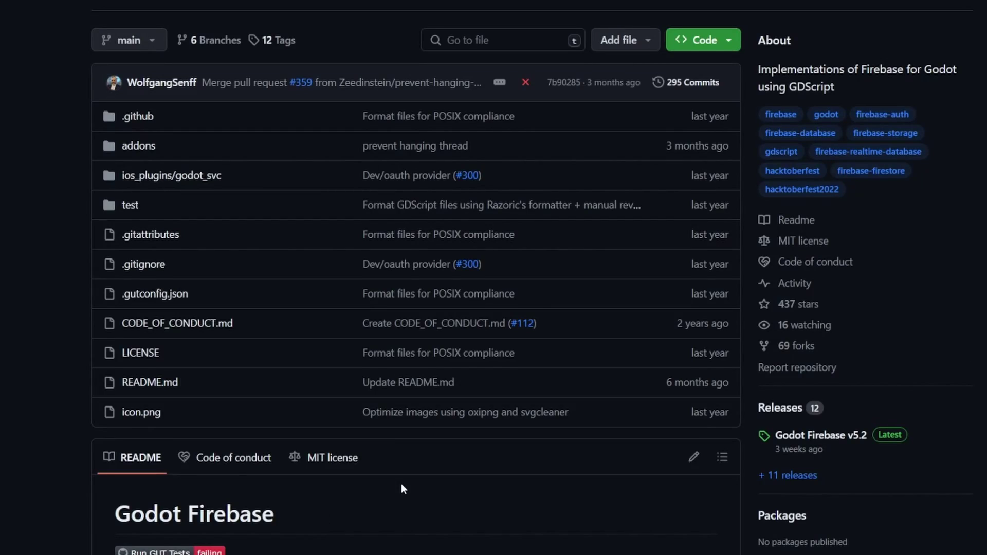
Copy the example .env block from the wiki's Installation and Activation page
{"action": "scroll", "coordinate": [401, 483], "scroll_direction": "down", "scroll_amount": 10}
{"action": "scroll", "coordinate": [405, 486], "scroll_direction": "down", "scroll_amount": 1}
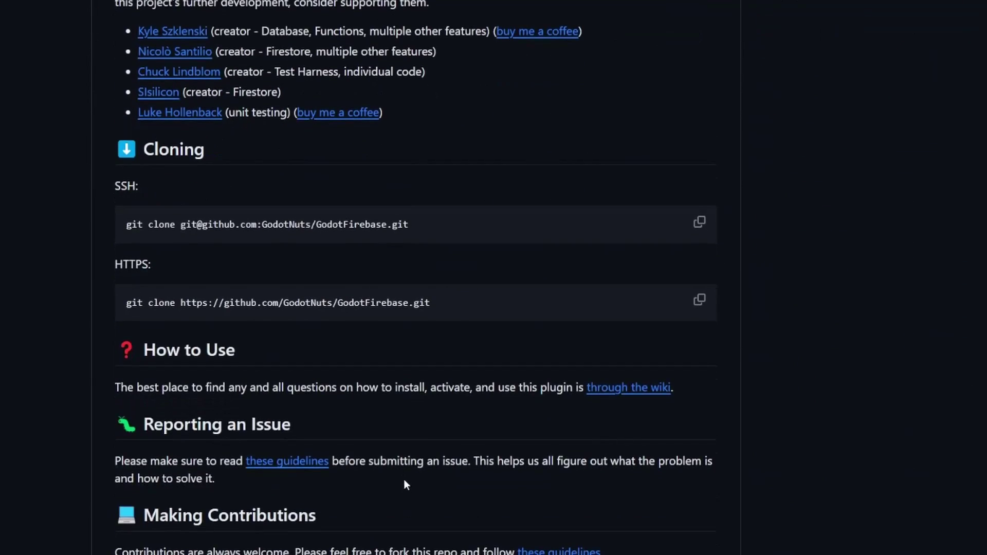
{"action": "left_click", "coordinate": [603, 394]}
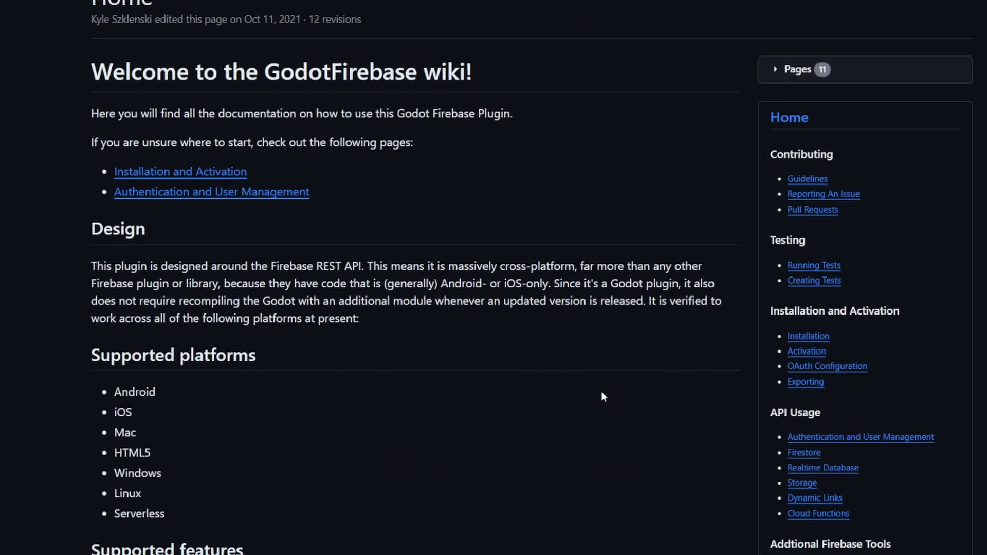
{"action": "left_click", "coordinate": [234, 175]}
{"action": "scroll", "coordinate": [306, 207], "scroll_direction": "down", "scroll_amount": 10}
{"action": "scroll", "coordinate": [325, 215], "scroll_direction": "up", "scroll_amount": 5}
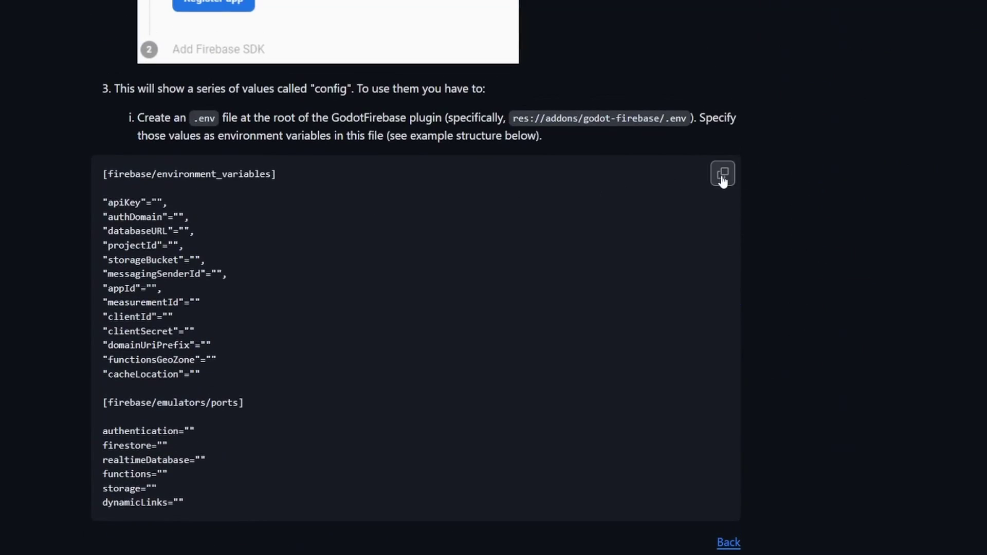
{"action": "left_click", "coordinate": [723, 175]}
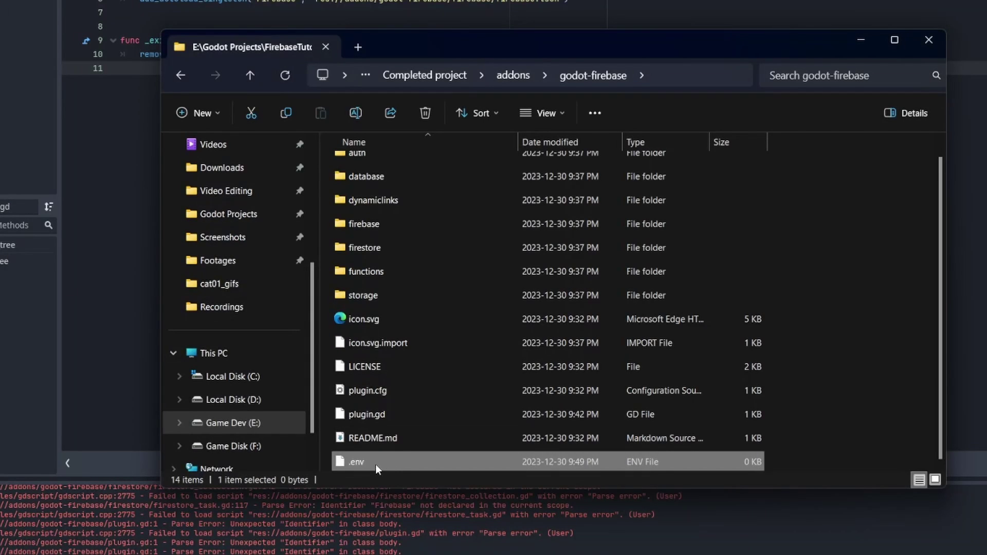
Open .env in Visual Studio Code, paste the config template, and save it
{"action": "right_click", "coordinate": [374, 464]}
{"action": "left_click", "coordinate": [491, 252]}
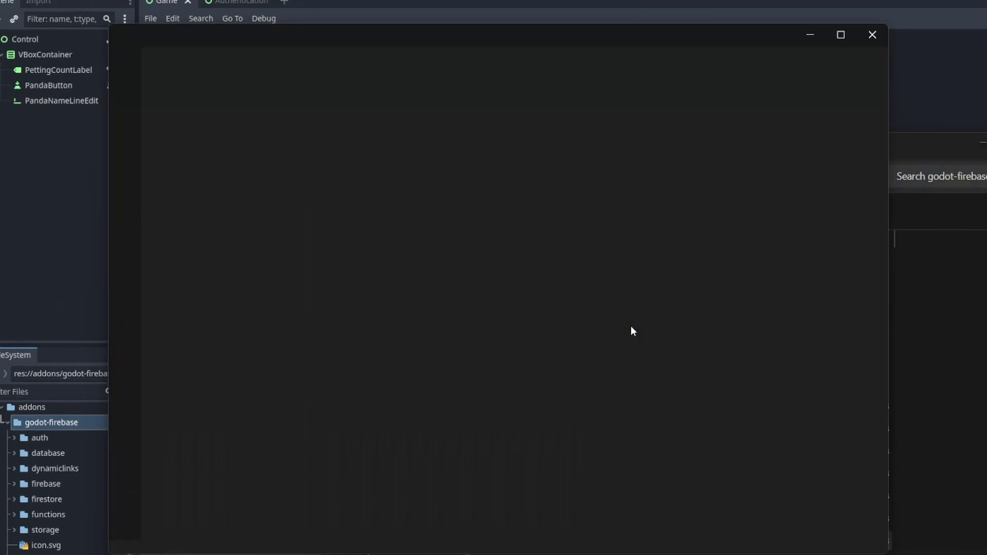
{"action": "key", "text": "ctrl+v"}
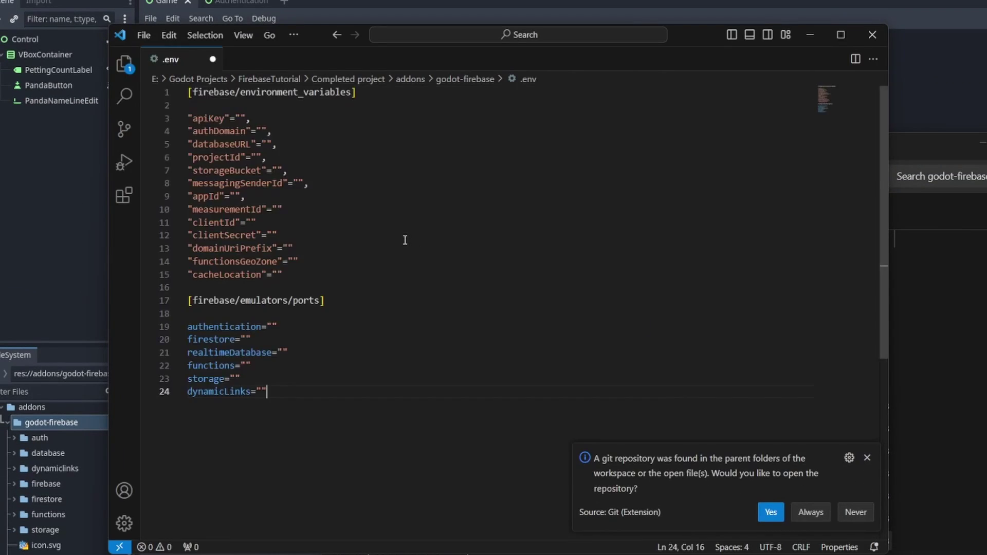
{"action": "key", "text": "ctrl+s"}
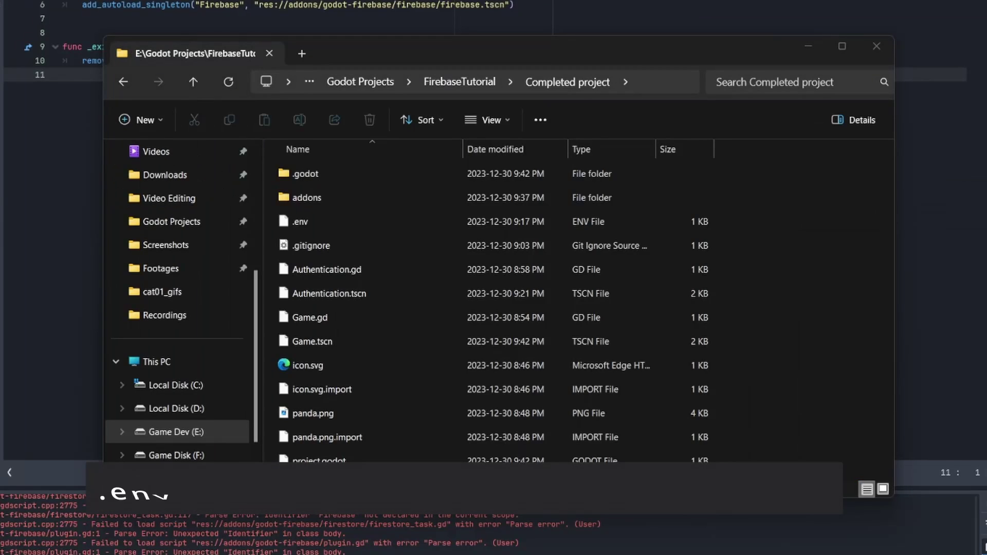
Move the template's .env into the addons folder and open addons/godot-firebase
{"action": "left_click", "coordinate": [347, 220]}
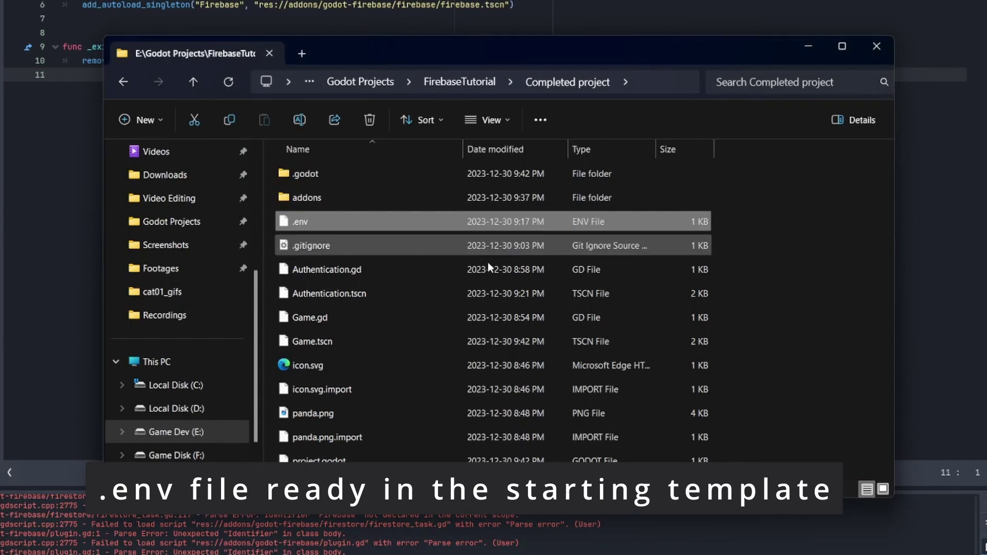
{"action": "left_click_drag", "start_coordinate": [347, 221], "coordinate": [343, 176]}
{"action": "double_click", "coordinate": [347, 198]}
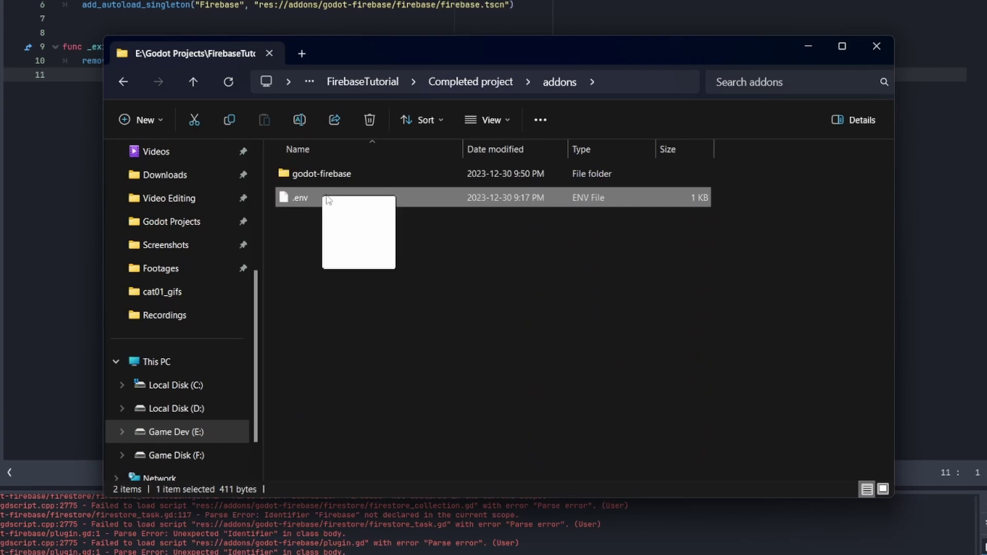
{"action": "double_click", "coordinate": [344, 177]}
{"action": "scroll", "coordinate": [377, 267], "scroll_direction": "down", "scroll_amount": 1}
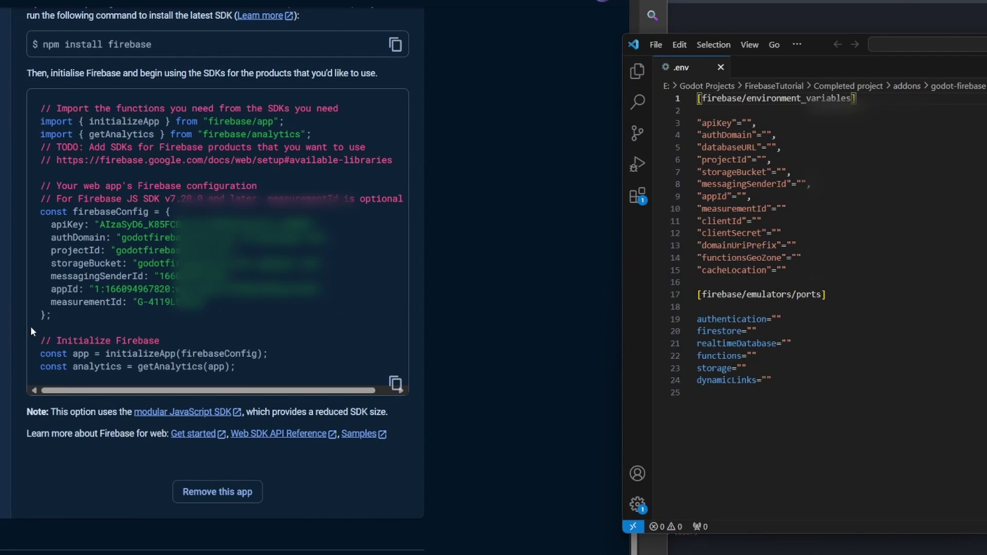
Copy the apiKey and authDomain values from the Firebase config into .env
{"action": "double_click", "coordinate": [138, 225]}
{"action": "key", "text": "ctrl+c"}
{"action": "left_click", "coordinate": [745, 122]}
{"action": "key", "text": "ctrl+v"}
{"action": "double_click", "coordinate": [149, 238]}
{"action": "key", "text": "ctrl+c"}
{"action": "key", "text": "ctrl+v"}
{"action": "left_click", "coordinate": [761, 160]}
Fill in the remaining config values, including messagingSenderId, appId and measurementId, and save .env
{"action": "double_click", "coordinate": [154, 263]}
{"action": "left_click", "coordinate": [778, 172]}
{"action": "double_click", "coordinate": [170, 276]}
{"action": "left_click", "coordinate": [803, 184]}
{"action": "double_click", "coordinate": [128, 289]}
{"action": "left_click", "coordinate": [736, 197]}
{"action": "double_click", "coordinate": [154, 302]}
{"action": "left_click", "coordinate": [782, 208]}
{"action": "key", "text": "ctrl+v"}
{"action": "key", "text": "ctrl+s"}
{"action": "key", "text": "Down"}
{"action": "key", "text": "Down"}
{"action": "key", "text": "Down"}
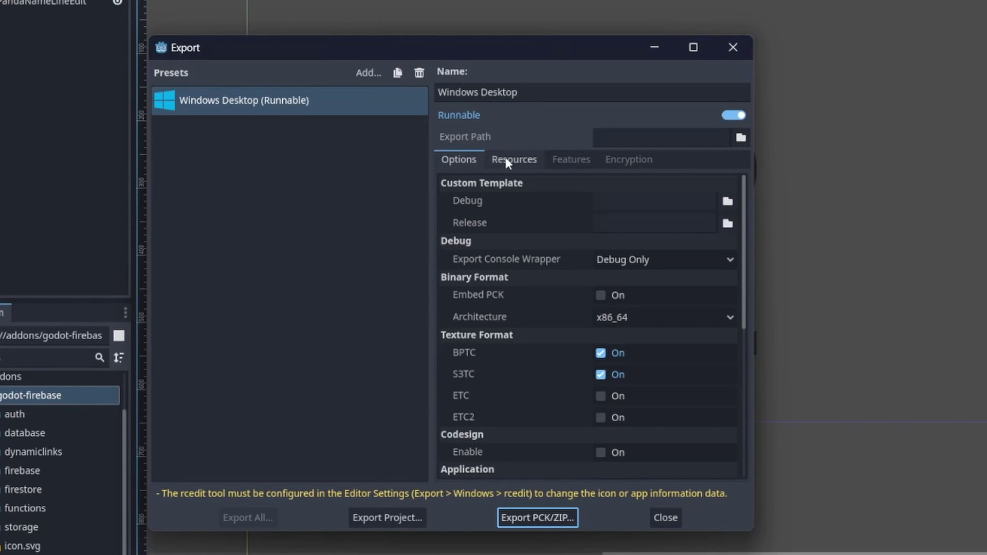
Add *.env to the non-resource export filter of the Windows preset and a new Android preset
{"action": "left_click", "coordinate": [506, 157]}
{"action": "left_click", "coordinate": [506, 265]}
{"action": "type", "text": "*.env"}
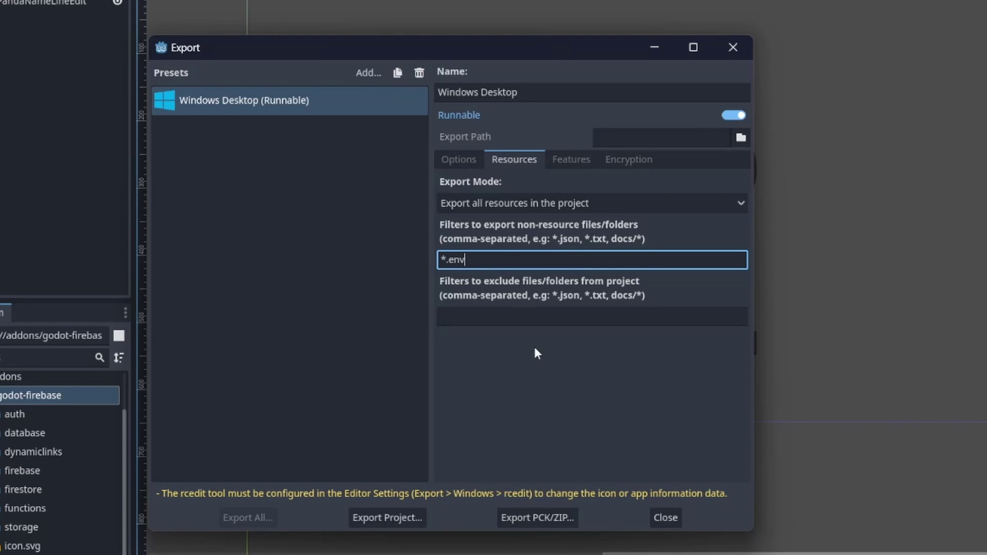
{"action": "left_click", "coordinate": [377, 332]}
{"action": "left_click", "coordinate": [499, 265]}
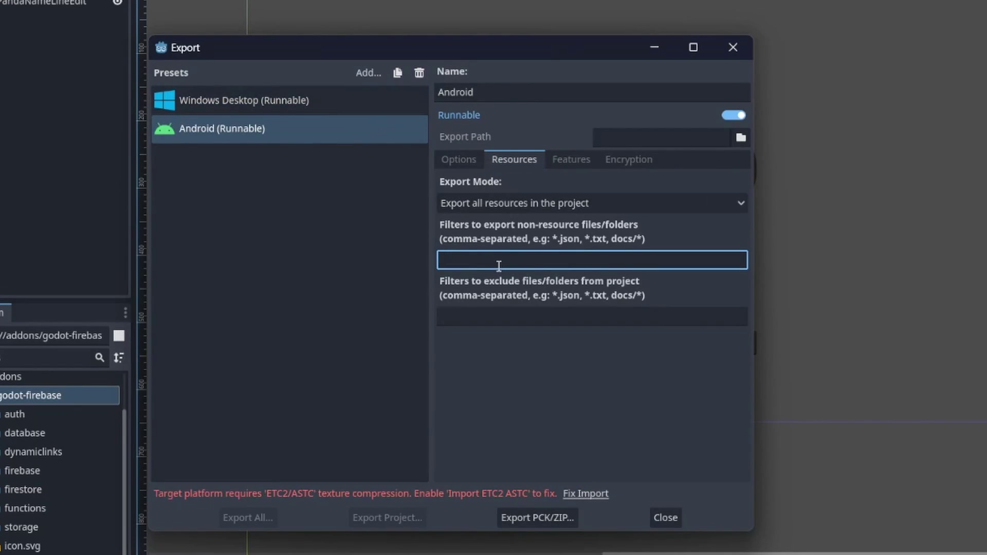
{"action": "type", "text": "*.env"}
Grant the Android preset the Access Network State and Internet permissions
{"action": "left_click", "coordinate": [470, 160]}
{"action": "scroll", "coordinate": [553, 259], "scroll_direction": "down", "scroll_amount": 3}
{"action": "scroll", "coordinate": [553, 259], "scroll_direction": "down", "scroll_amount": 5}
{"action": "scroll", "coordinate": [553, 267], "scroll_direction": "down", "scroll_amount": 5}
{"action": "scroll", "coordinate": [561, 341], "scroll_direction": "down", "scroll_amount": 1}
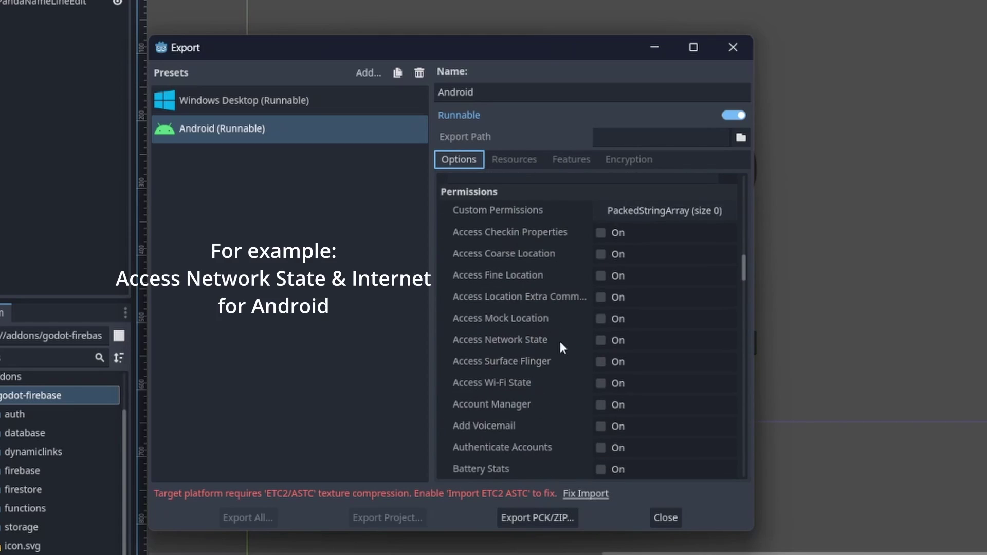
{"action": "left_click", "coordinate": [601, 340]}
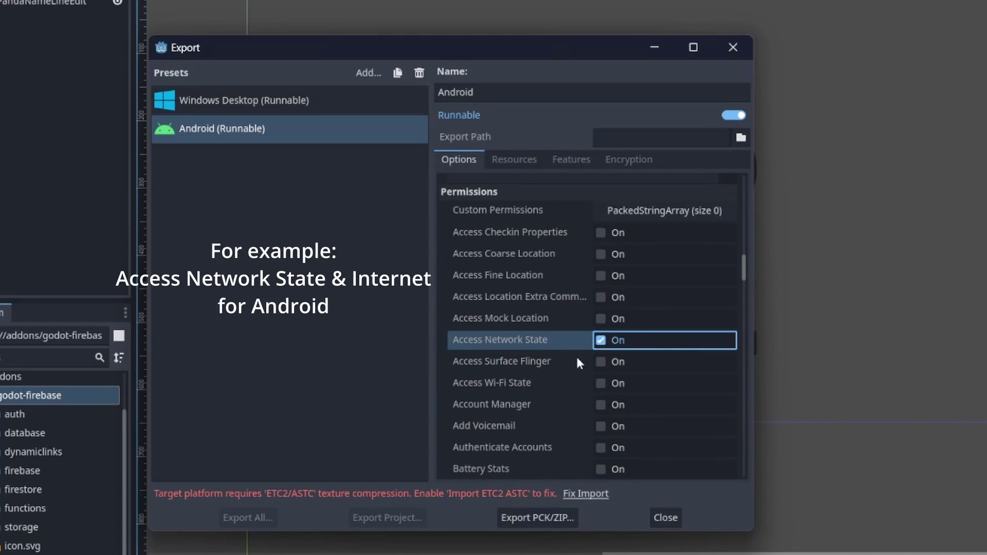
{"action": "scroll", "coordinate": [576, 357], "scroll_direction": "down", "scroll_amount": 10}
{"action": "scroll", "coordinate": [566, 366], "scroll_direction": "down", "scroll_amount": 4}
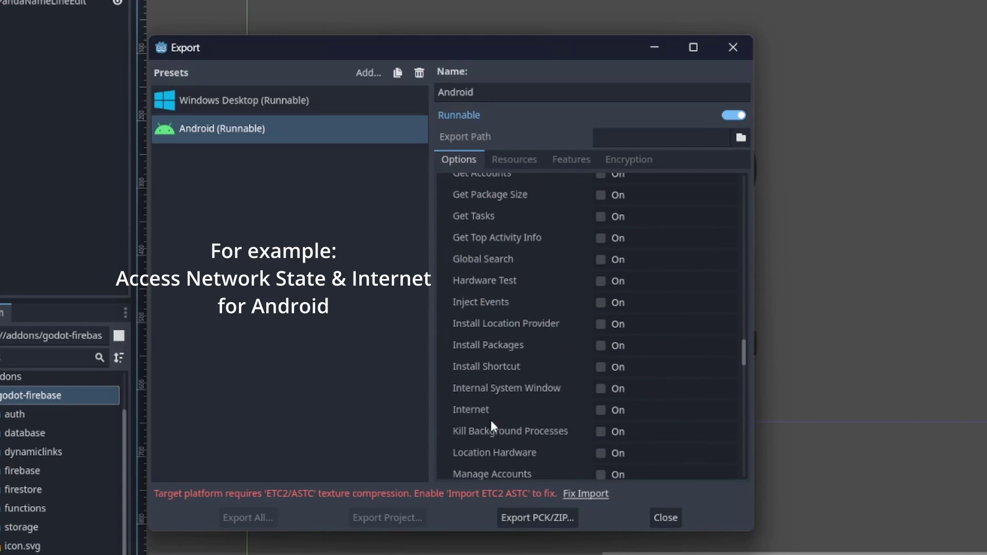
{"action": "left_click", "coordinate": [601, 409]}
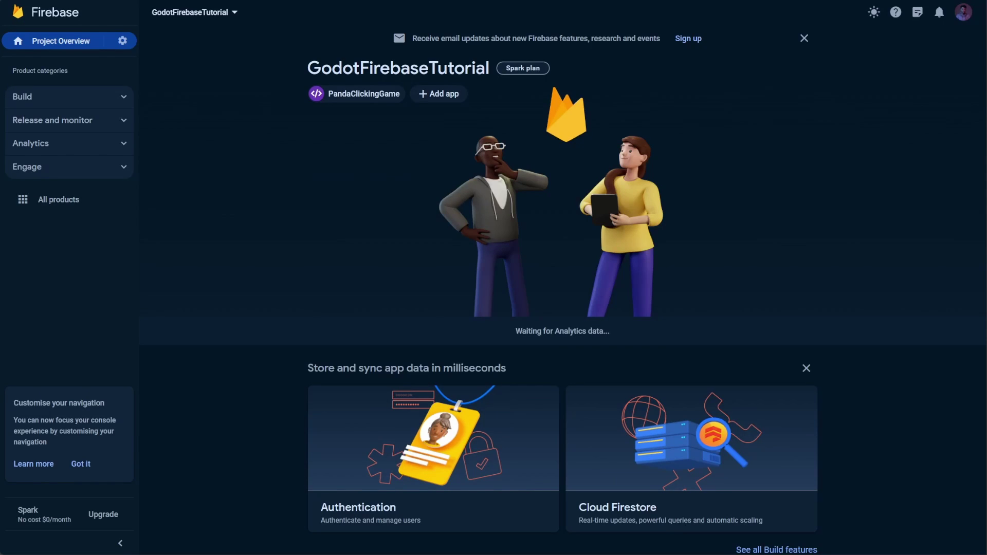
Set up Authentication under Engage, then enable and save the Email/Password sign-in provider
{"action": "left_click", "coordinate": [75, 167]}
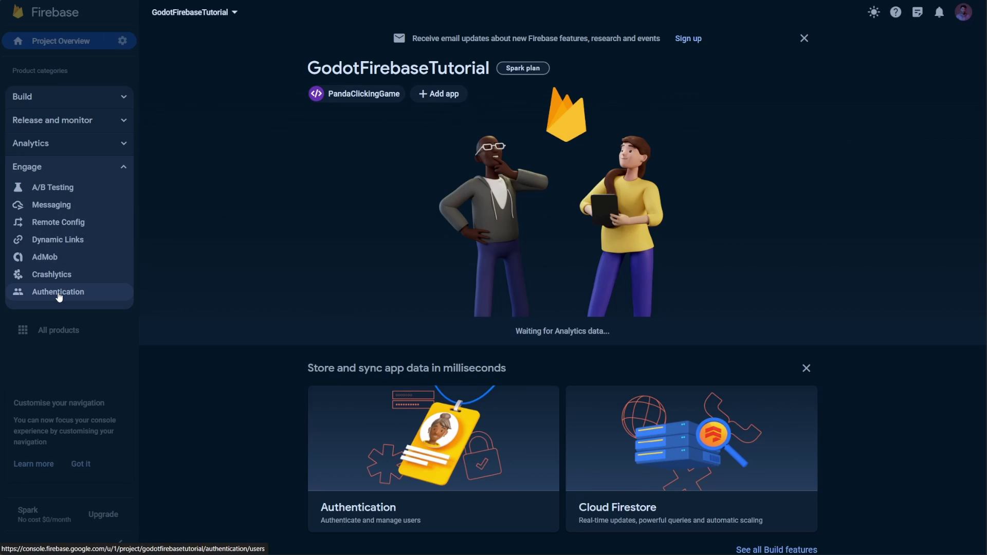
{"action": "left_click", "coordinate": [58, 293]}
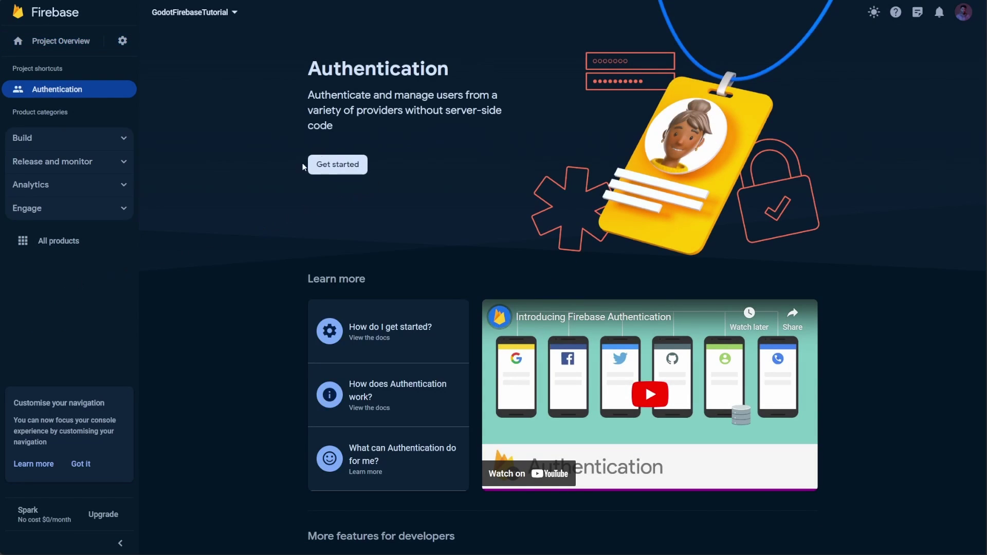
{"action": "left_click", "coordinate": [336, 174]}
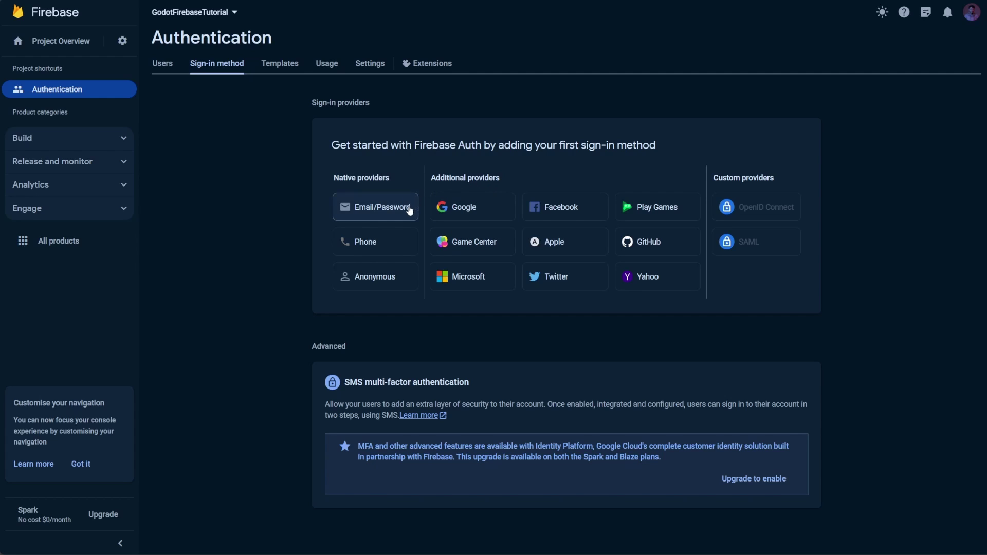
{"action": "left_click", "coordinate": [375, 216]}
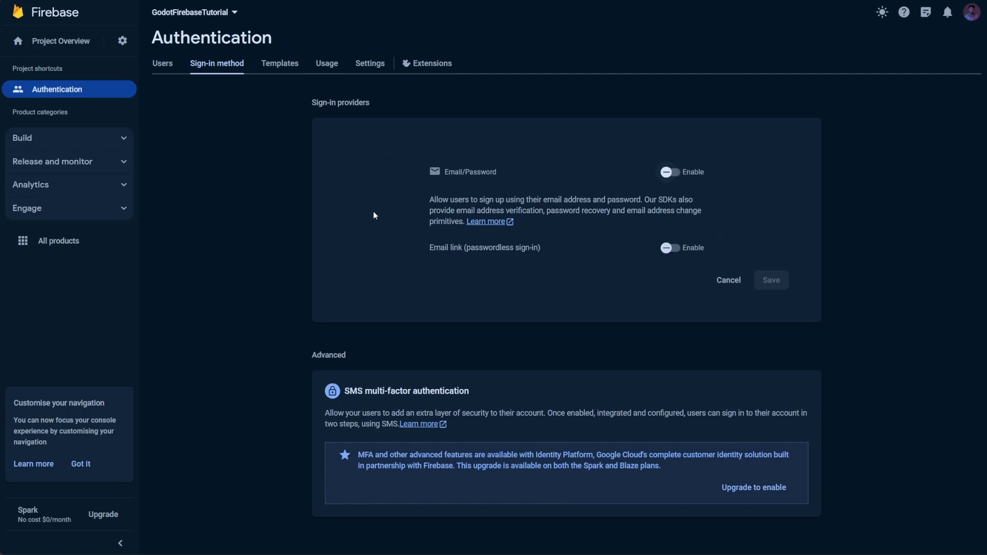
{"action": "left_click", "coordinate": [669, 174]}
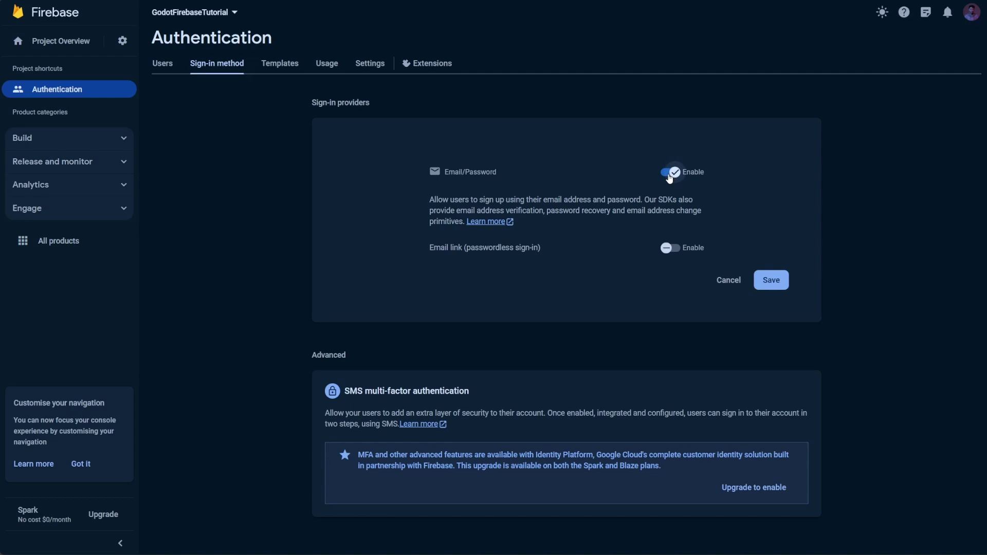
{"action": "left_click", "coordinate": [771, 284]}
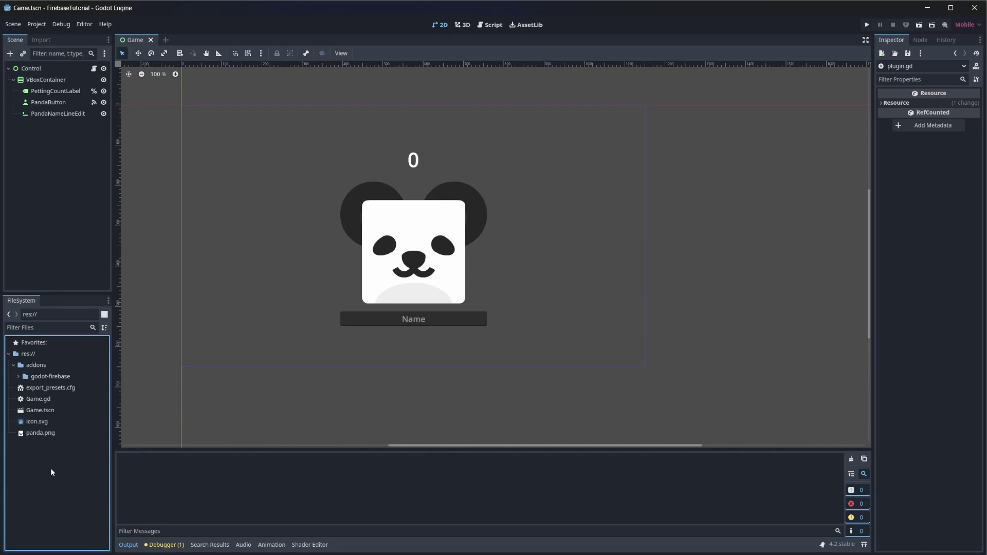
Create a new scene named Authentication from the FileSystem panel
{"action": "right_click", "coordinate": [51, 468]}
{"action": "left_click", "coordinate": [95, 486]}
{"action": "type", "text": "Authentication"}
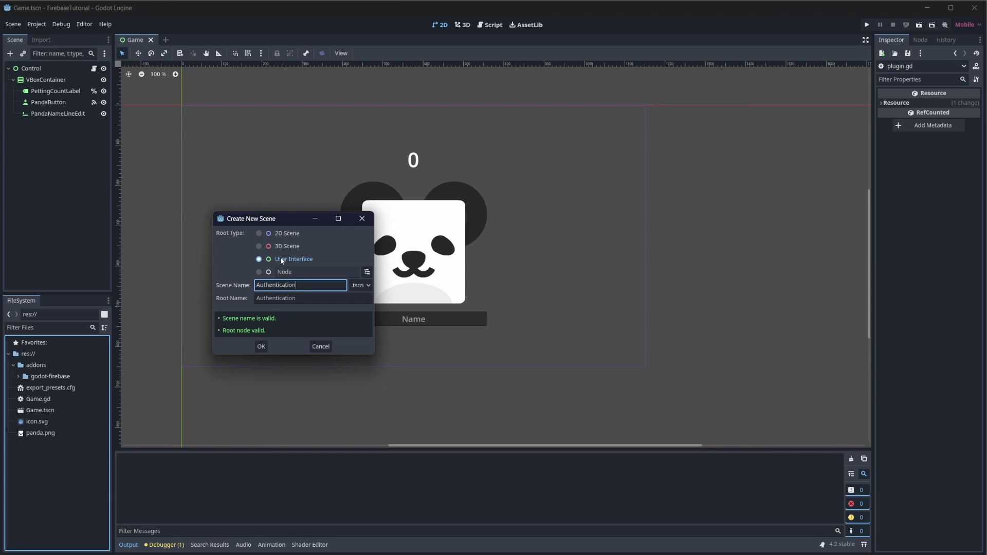
{"action": "left_click", "coordinate": [262, 346]}
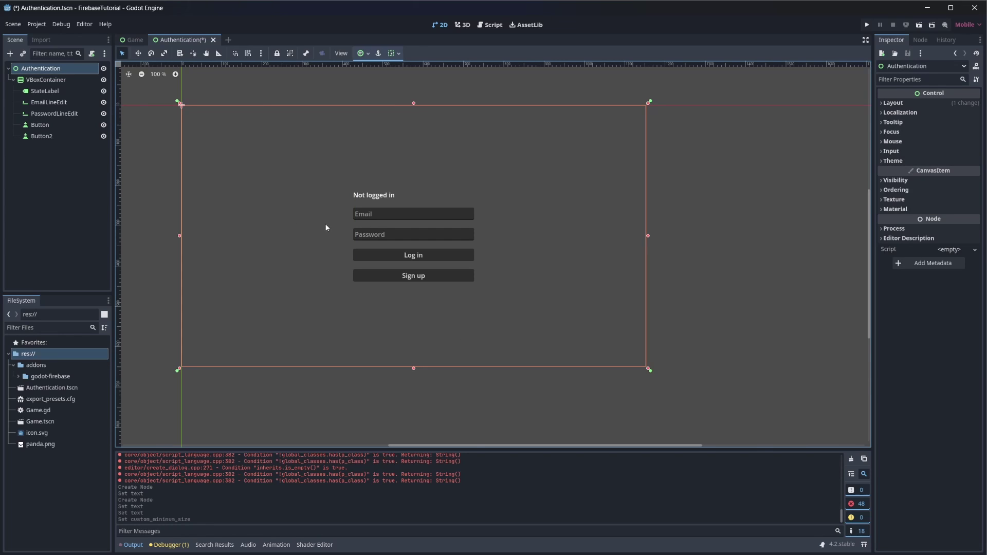
Inspect the email, password, Log in, Sign up and Not logged in label nodes
{"action": "left_click", "coordinate": [381, 215]}
{"action": "left_click", "coordinate": [389, 235]}
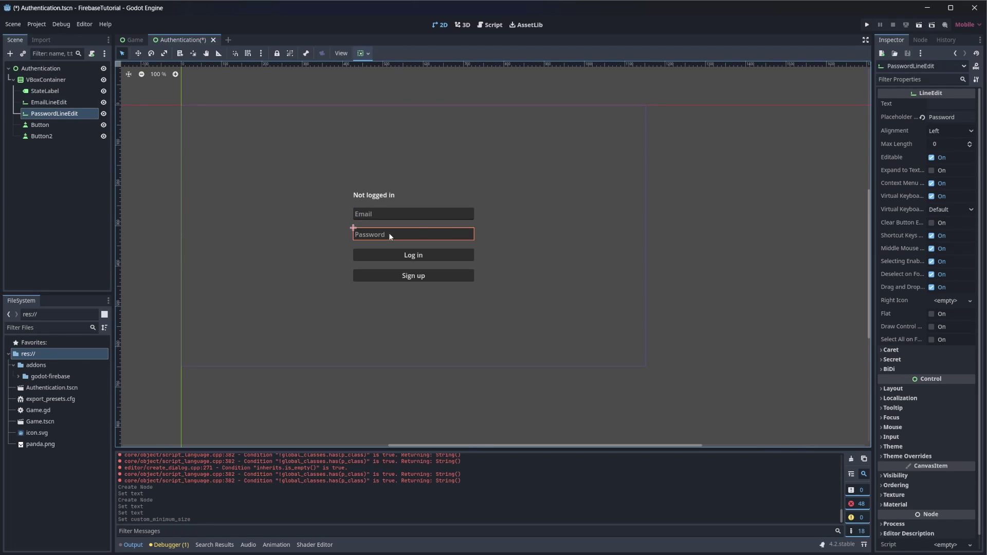
{"action": "left_click", "coordinate": [395, 253]}
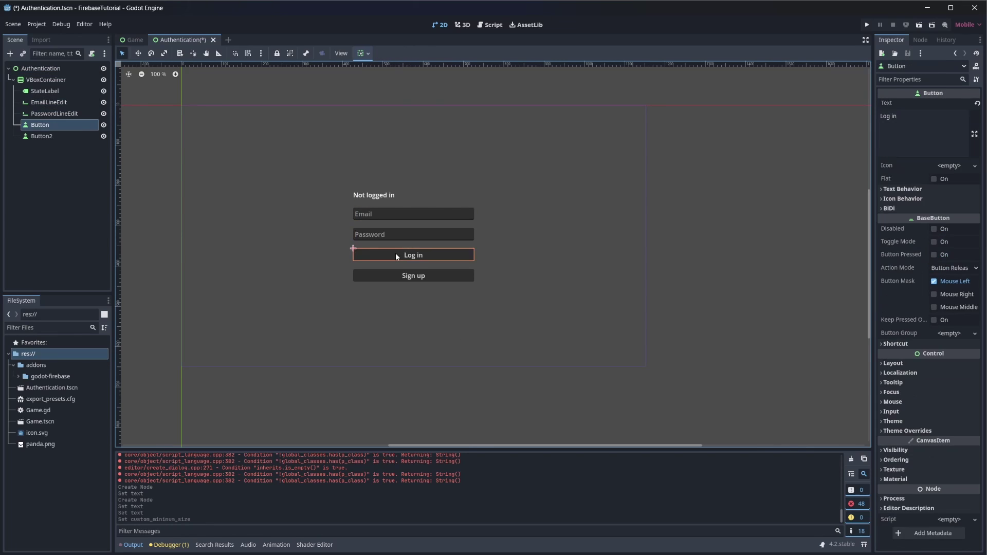
{"action": "left_click", "coordinate": [394, 278]}
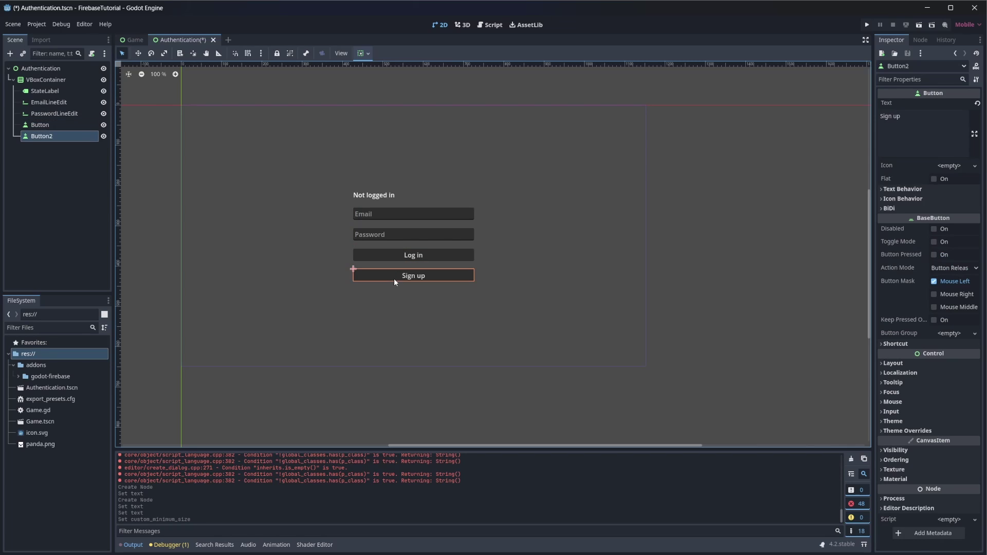
{"action": "left_click", "coordinate": [386, 200]}
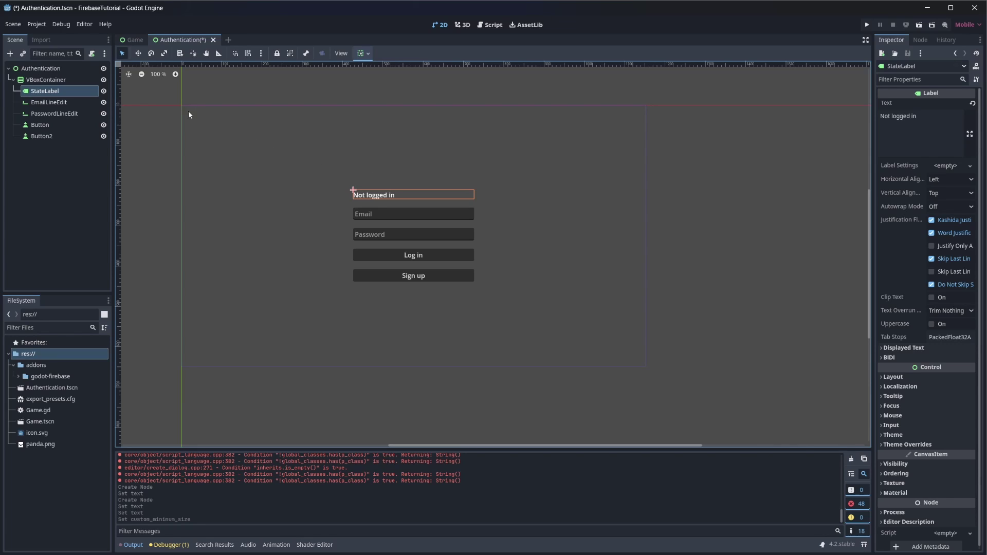
Attach an Authentication.gd script to the root and rename the Log in button LoginButton
{"action": "left_click", "coordinate": [73, 69]}
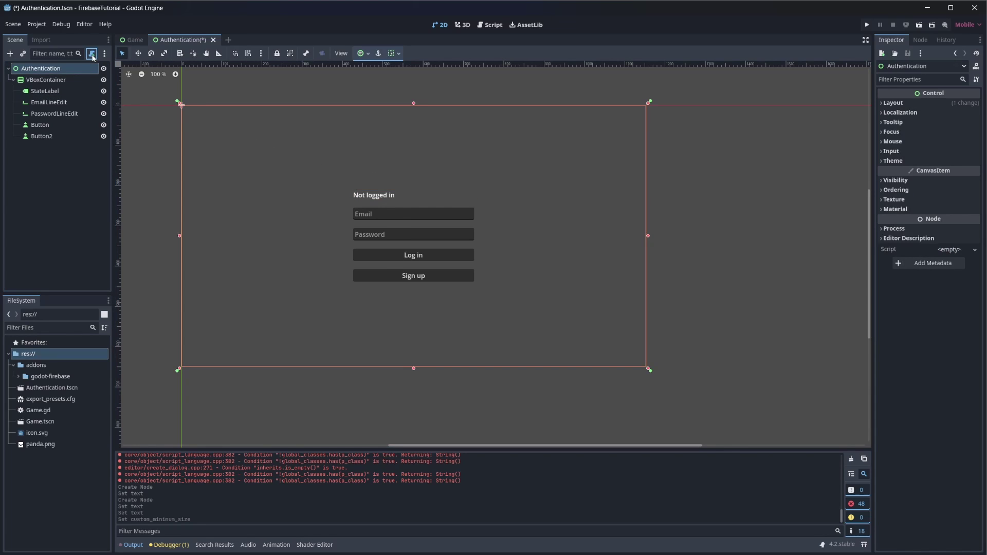
{"action": "left_click", "coordinate": [92, 54]}
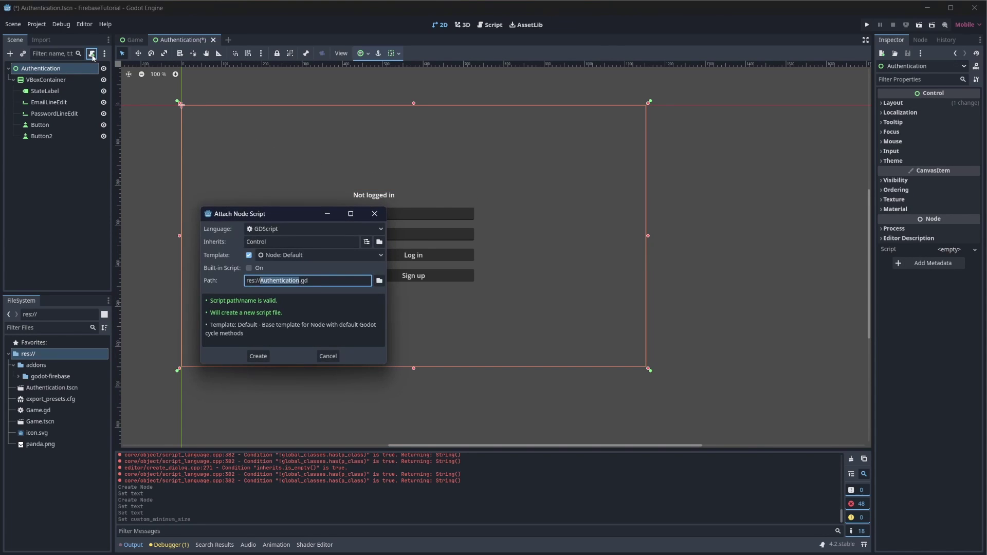
{"action": "left_click", "coordinate": [260, 357]}
{"action": "double_click", "coordinate": [62, 125]}
{"action": "type", "text": "LoginButton"}
{"action": "key", "text": "Return"}
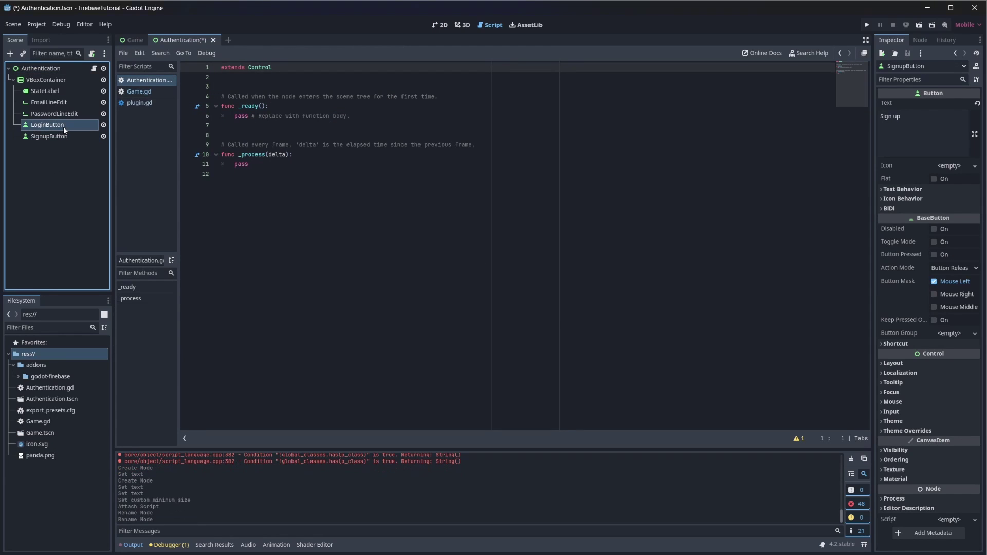
Connect the pressed signals of LoginButton and SignupButton to script handlers
{"action": "left_click", "coordinate": [921, 39]}
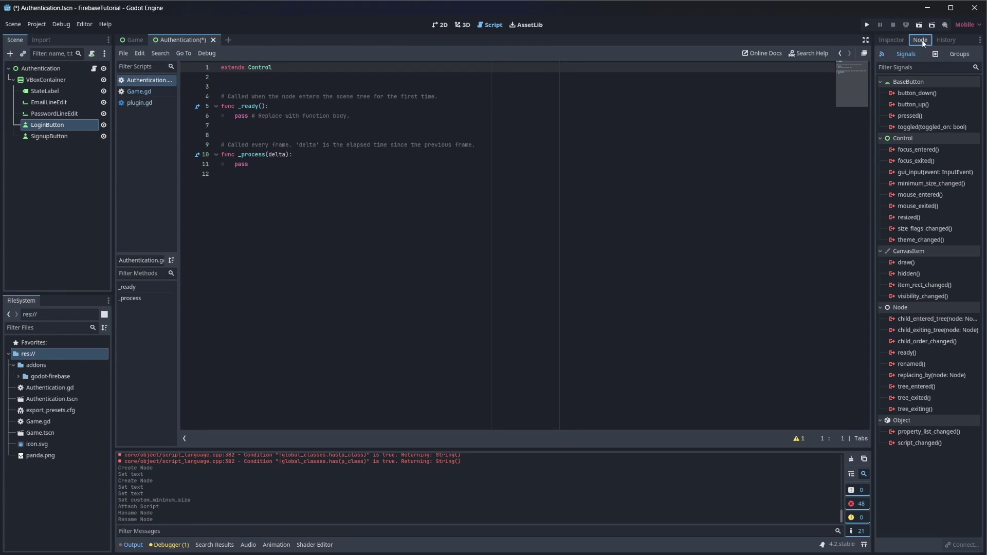
{"action": "double_click", "coordinate": [912, 115]}
{"action": "left_click", "coordinate": [268, 384]}
{"action": "left_click", "coordinate": [73, 135]}
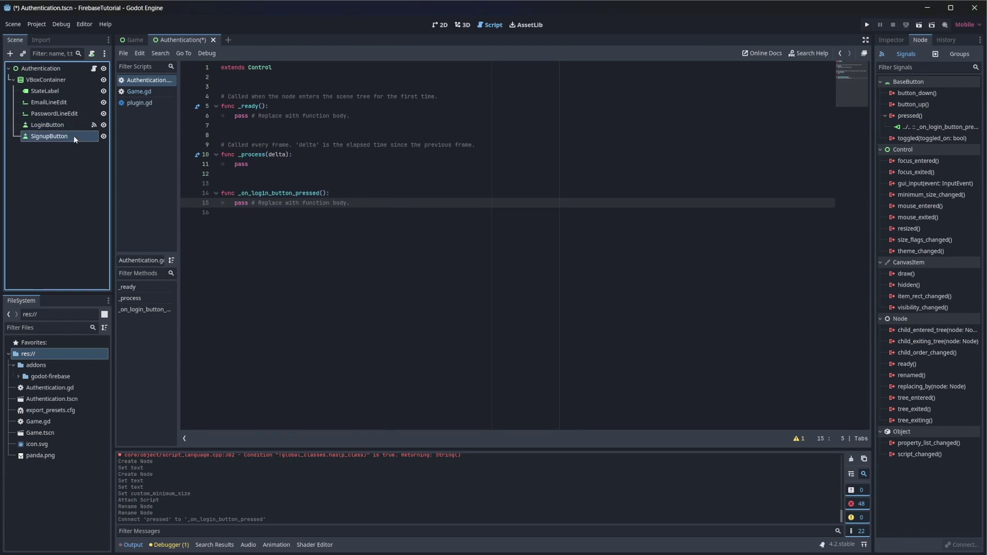
{"action": "double_click", "coordinate": [915, 116]}
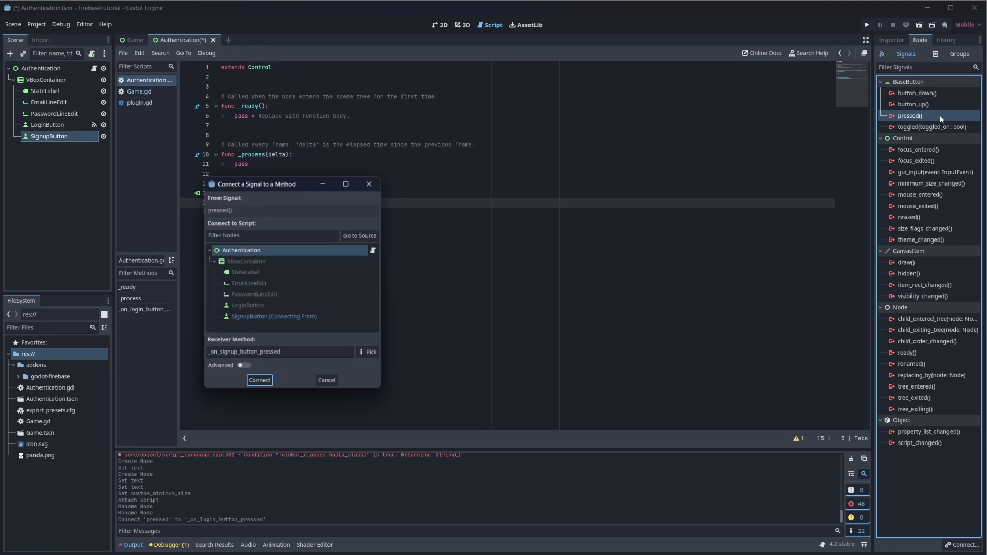
{"action": "left_click", "coordinate": [260, 384]}
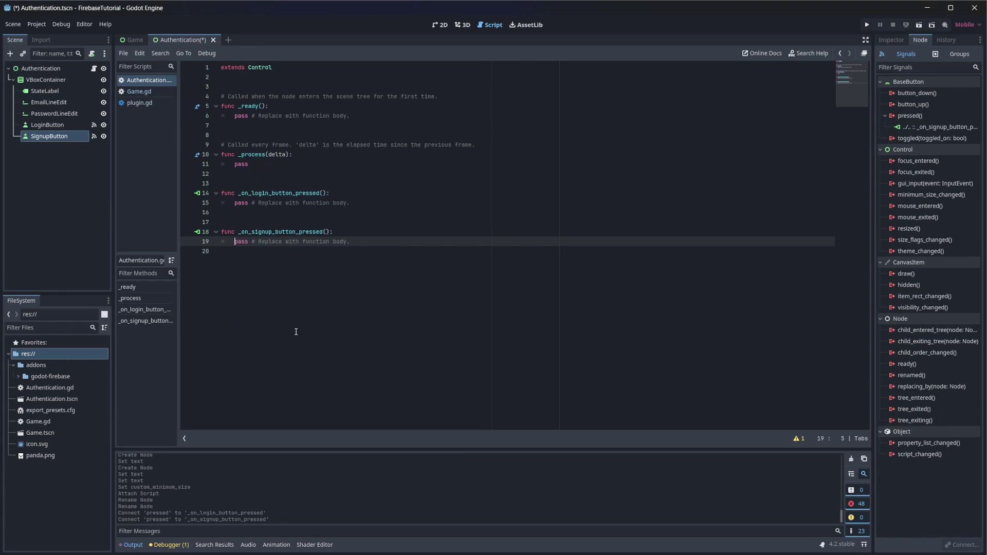
Set Authentication.tscn as the project's main scene in Project Settings
{"action": "left_click", "coordinate": [36, 24]}
{"action": "left_click", "coordinate": [145, 162]}
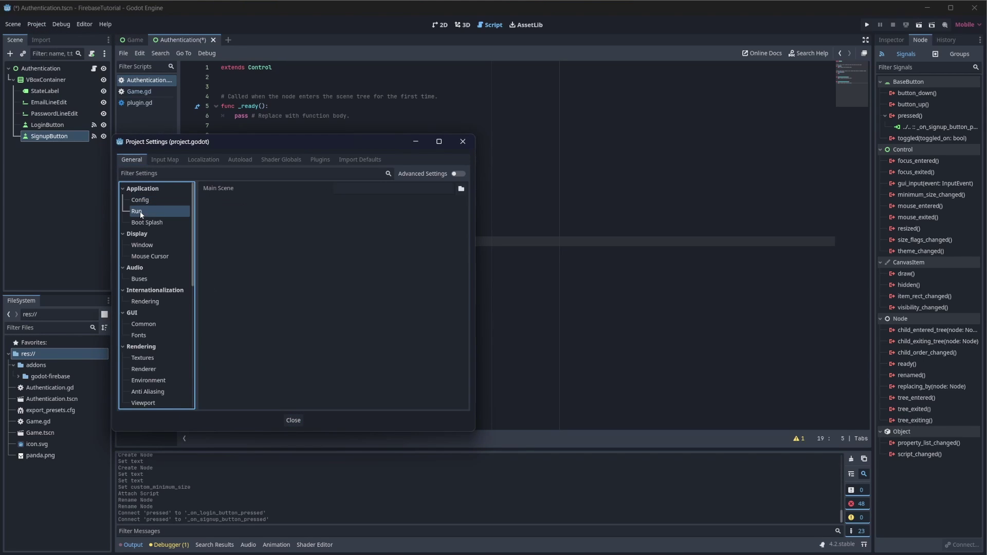
{"action": "left_click", "coordinate": [461, 188]}
{"action": "double_click", "coordinate": [221, 206]}
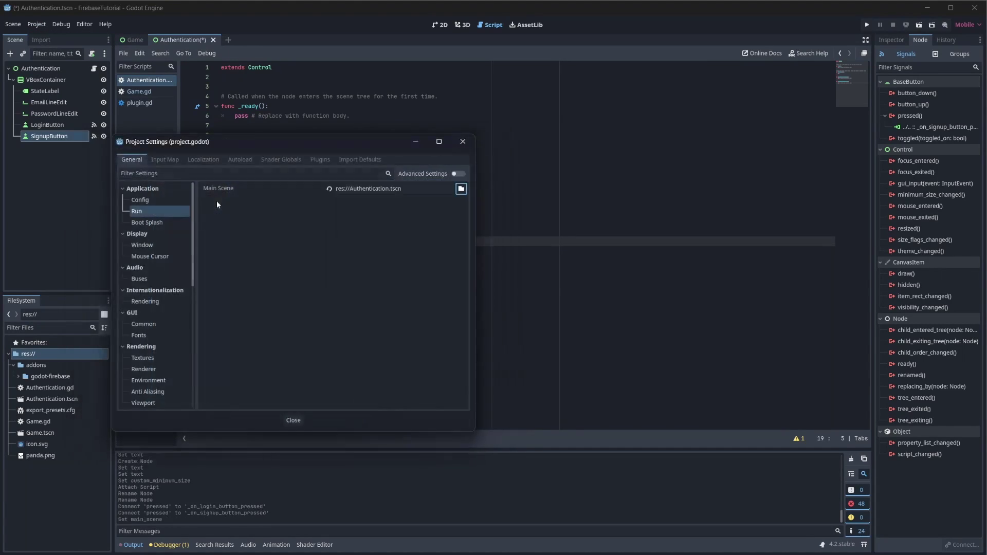
{"action": "left_click", "coordinate": [294, 420]}
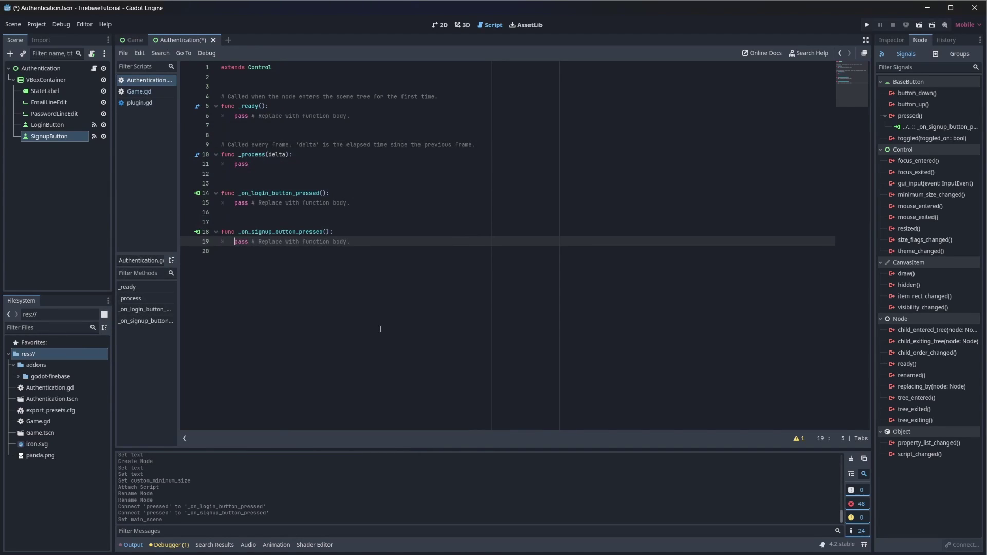
Return to the script and select the login handler's placeholder body
{"action": "left_click", "coordinate": [440, 25]}
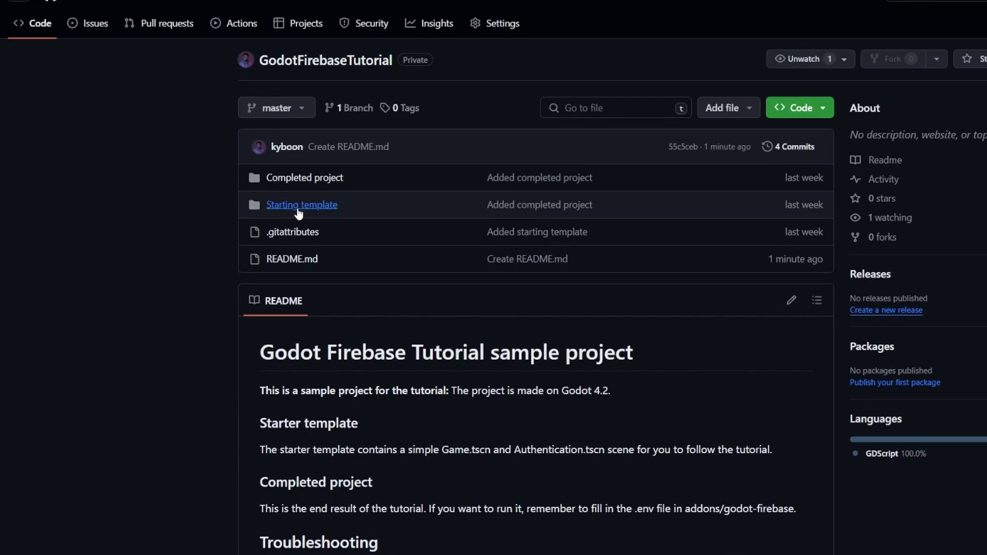
{"action": "left_click", "coordinate": [298, 209]}
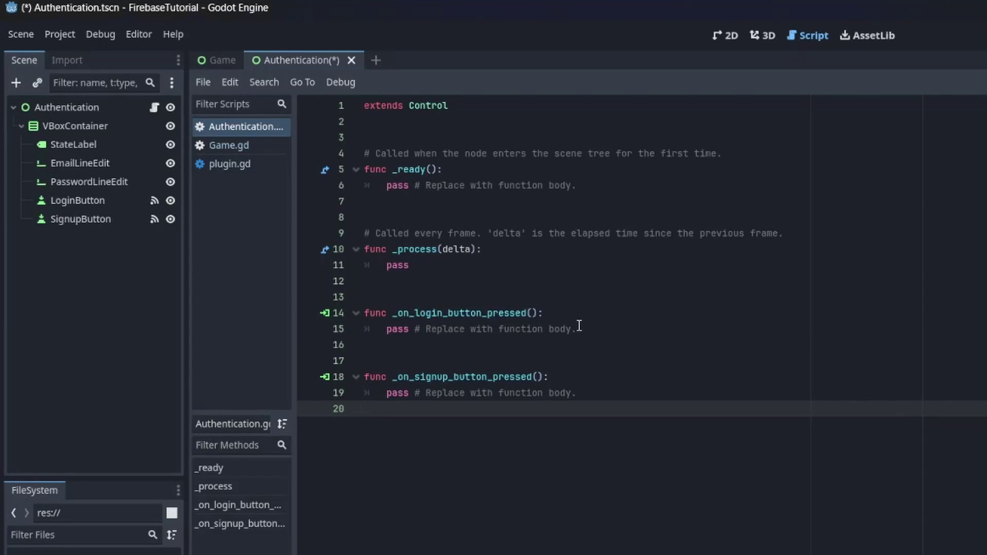
{"action": "left_click_drag", "start_coordinate": [577, 329], "coordinate": [388, 333]}
Write the Firebase login_with_email_and_password call and declare email and password variables
{"action": "type", "text": "Firebase.Auth.login_with_email_and_password"}
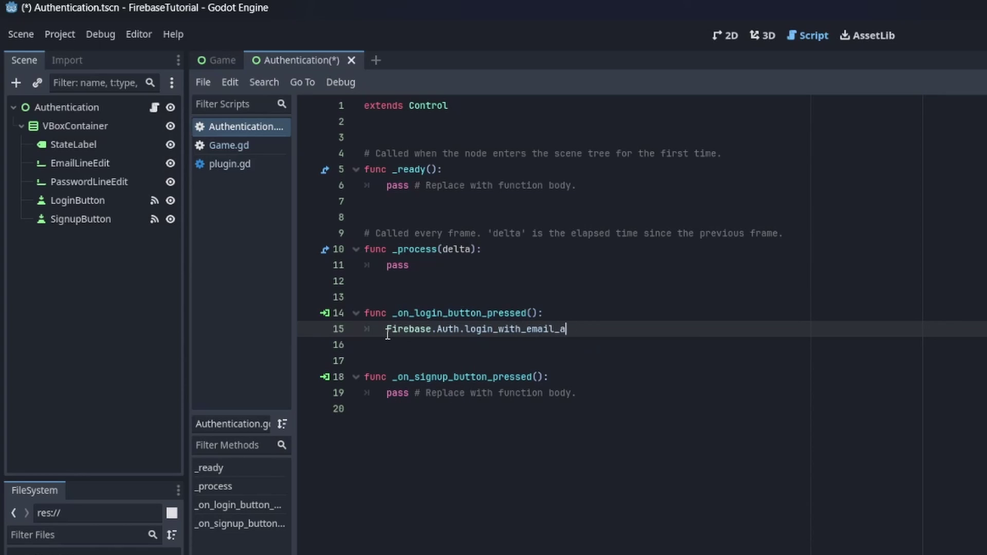
{"action": "type", "text": "(email"}
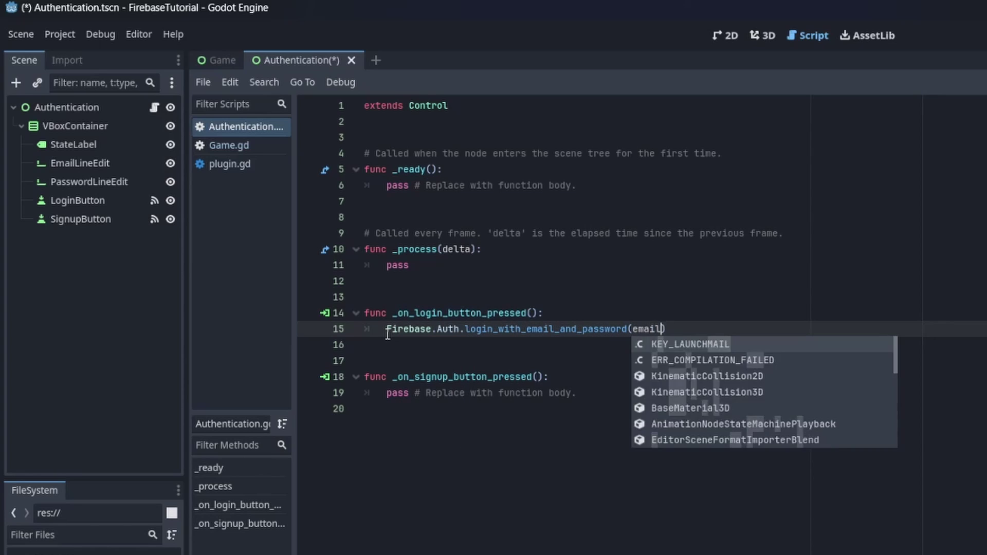
{"action": "type", "text": ", password"}
{"action": "left_click", "coordinate": [580, 308]}
{"action": "key", "text": "Return"}
{"action": "type", "text": "var email ="}
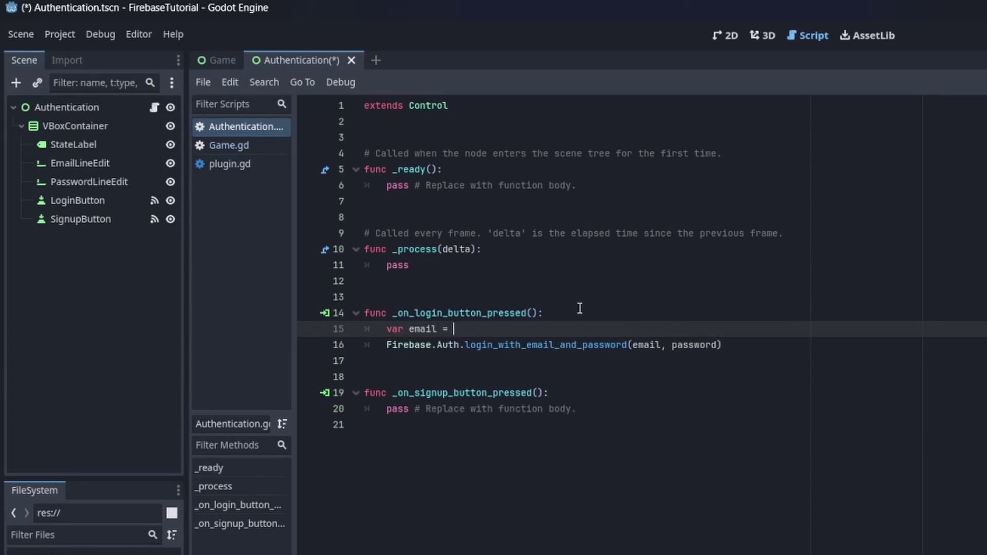
{"action": "key", "text": "Return"}
{"action": "type", "text": "var password ="}
{"action": "left_click", "coordinate": [579, 297]}
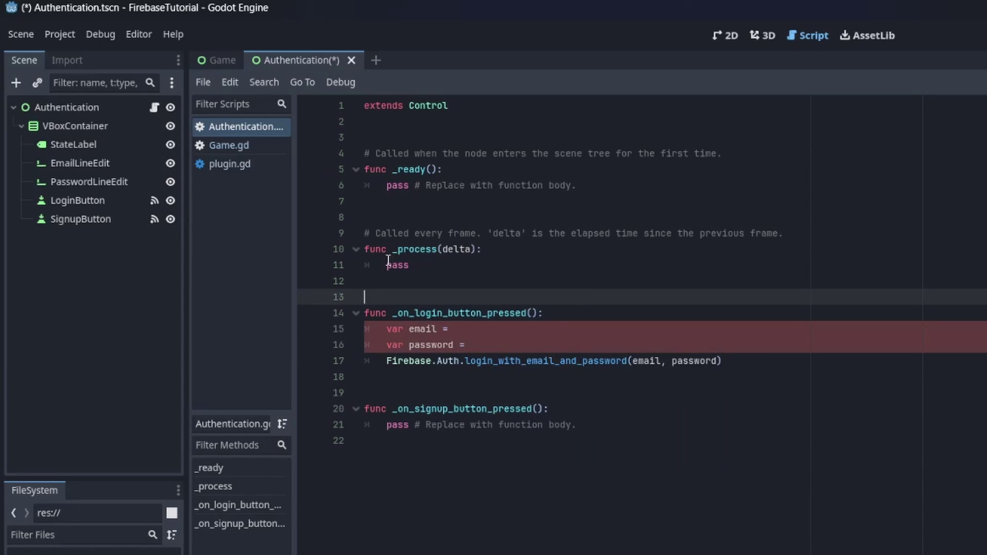
Assign %EmailLineEdit's text to the email variable
{"action": "left_click", "coordinate": [489, 330]}
{"action": "left_click_drag", "start_coordinate": [80, 163], "coordinate": [530, 330]}
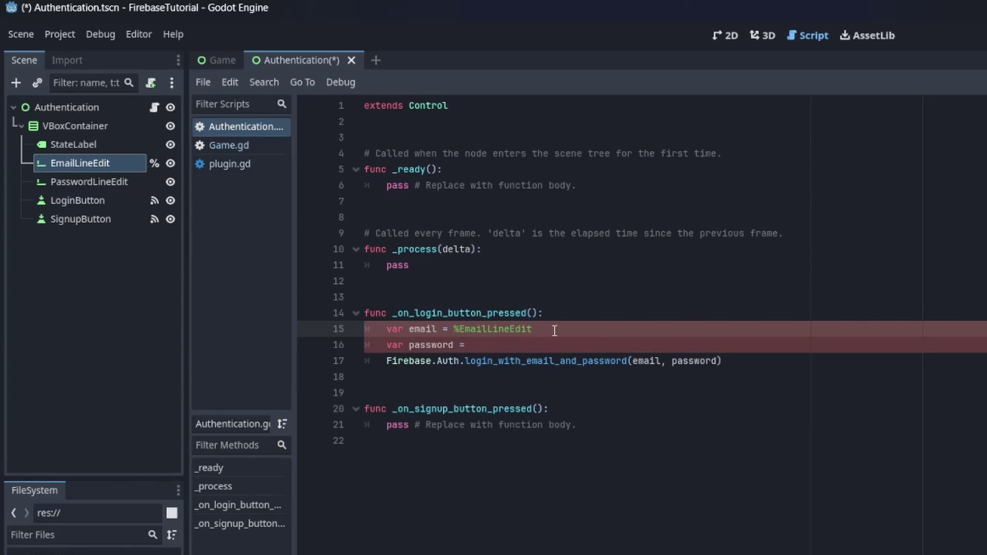
{"action": "type", "text": ".te"}
{"action": "key", "text": "Return"}
Make PasswordLineEdit a unique name and assign its text to the password variable
{"action": "left_click", "coordinate": [556, 344]}
{"action": "right_click", "coordinate": [92, 180]}
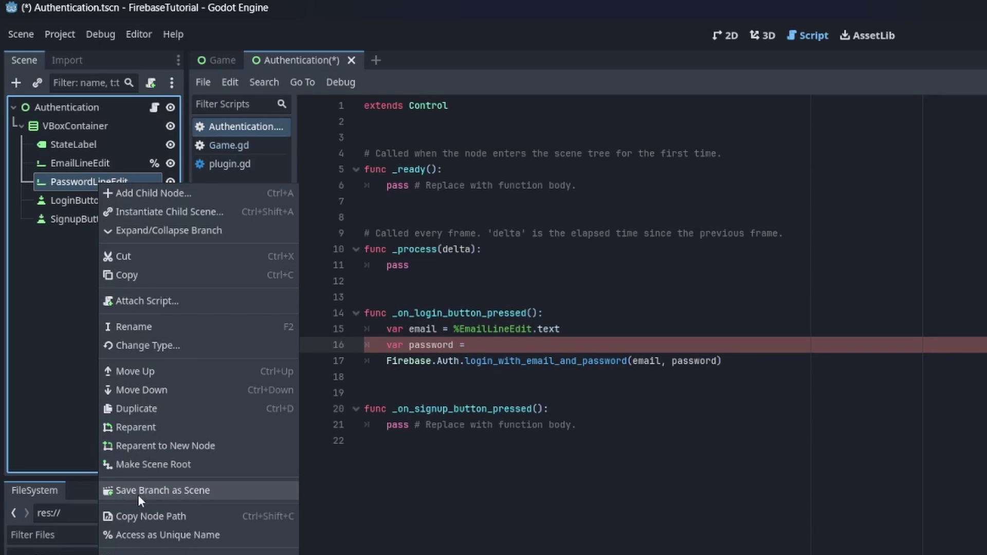
{"action": "left_click", "coordinate": [168, 534]}
{"action": "left_click_drag", "start_coordinate": [89, 181], "coordinate": [566, 346]}
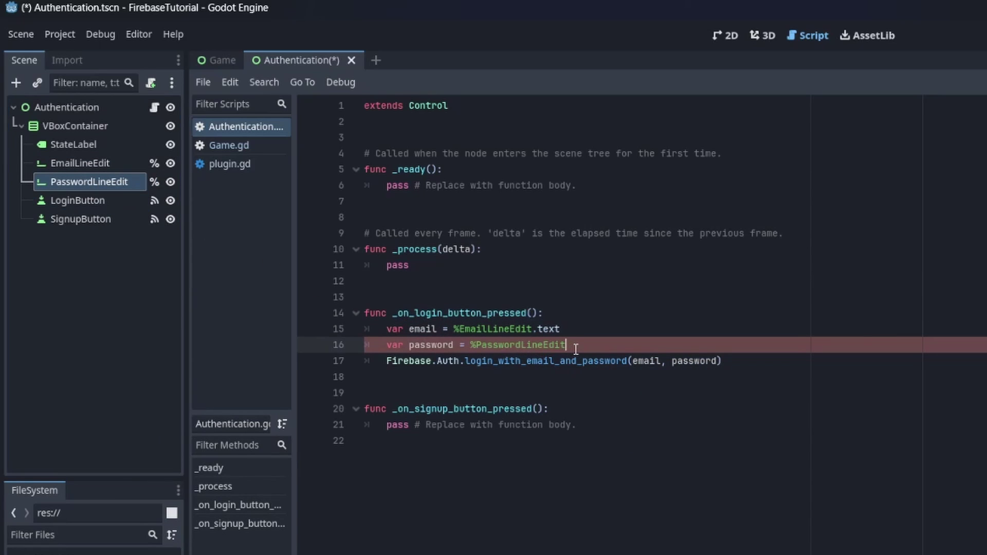
{"action": "left_click", "coordinate": [611, 320]}
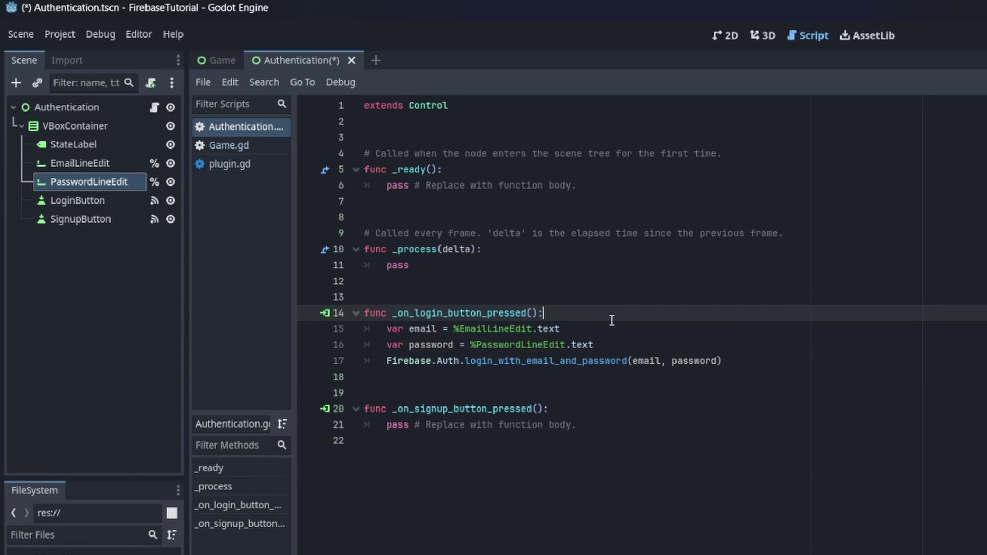
Make StateLabel a unique name and set its text to "Logging" in the login handler
{"action": "left_click", "coordinate": [79, 146]}
{"action": "right_click", "coordinate": [79, 146]}
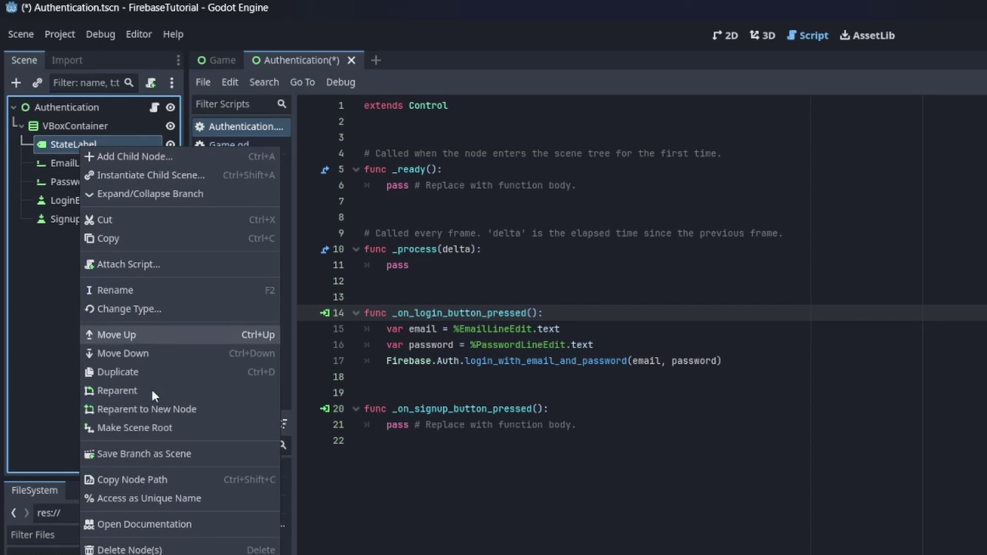
{"action": "left_click", "coordinate": [175, 497]}
{"action": "left_click_drag", "start_coordinate": [74, 145], "coordinate": [493, 376]}
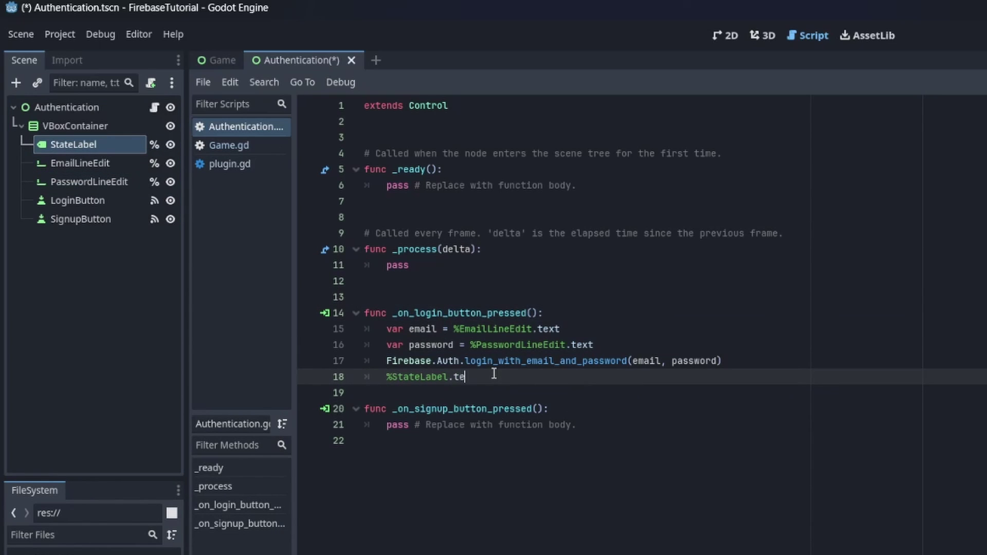
{"action": "type", "text": "xt = \"Logging"}
{"action": "key", "text": "Down"}
{"action": "key", "text": "Down"}
{"action": "key", "text": "Down"}
Copy the login handler body into the signup handler, switching the call to signup
{"action": "left_click_drag", "start_coordinate": [584, 377], "coordinate": [599, 320]}
{"action": "key", "text": "ctrl+c"}
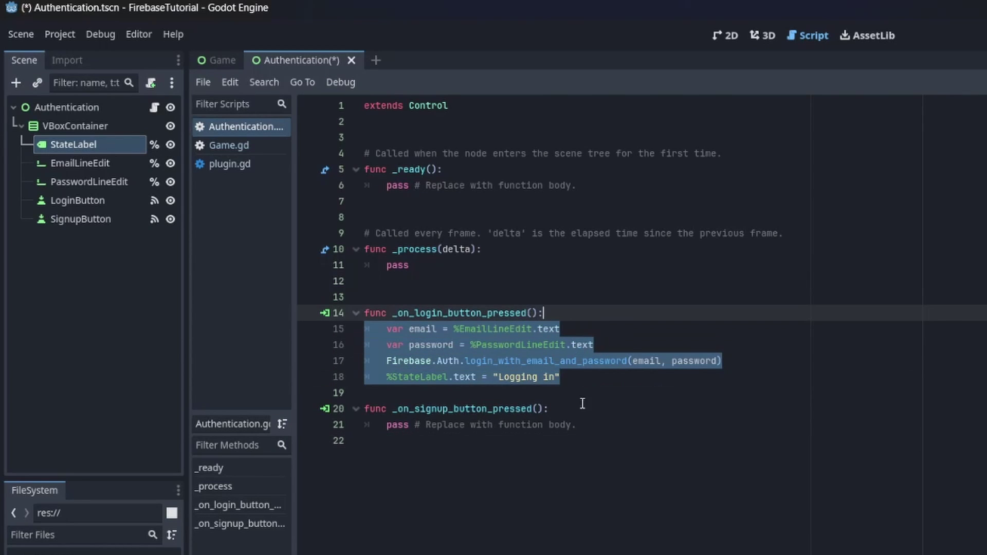
{"action": "left_click", "coordinate": [582, 409]}
{"action": "key", "text": "shift+Down"}
{"action": "key", "text": "ctrl+v"}
{"action": "mouse_move", "coordinate": [486, 456]}
{"action": "left_mouse_down"}
{"action": "mouse_move", "coordinate": [465, 456]}
{"action": "mouse_move", "coordinate": [558, 473]}
{"action": "left_mouse_up"}
{"action": "type", "text": "signup"}
{"action": "type", "text": "Singi"}
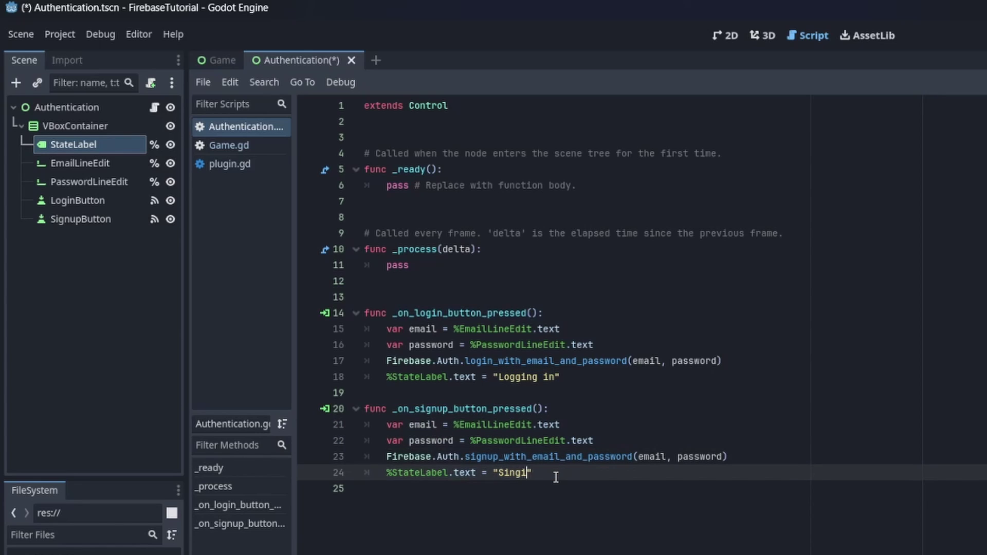
{"action": "left_click", "coordinate": [617, 518]}
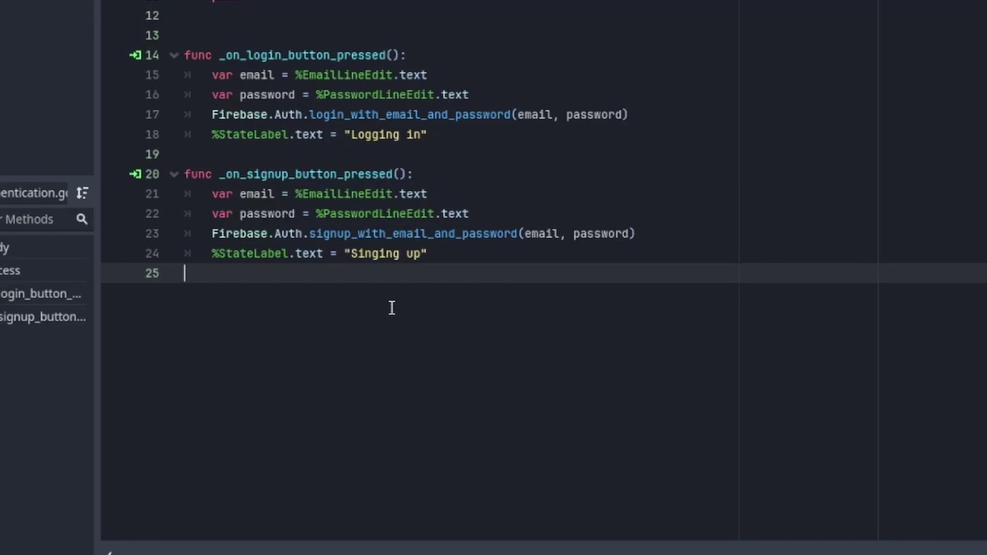
Add an on_login_succeeded(auth) callback that just passes
{"action": "key", "text": "Return"}
{"action": "type", "text": "func "}
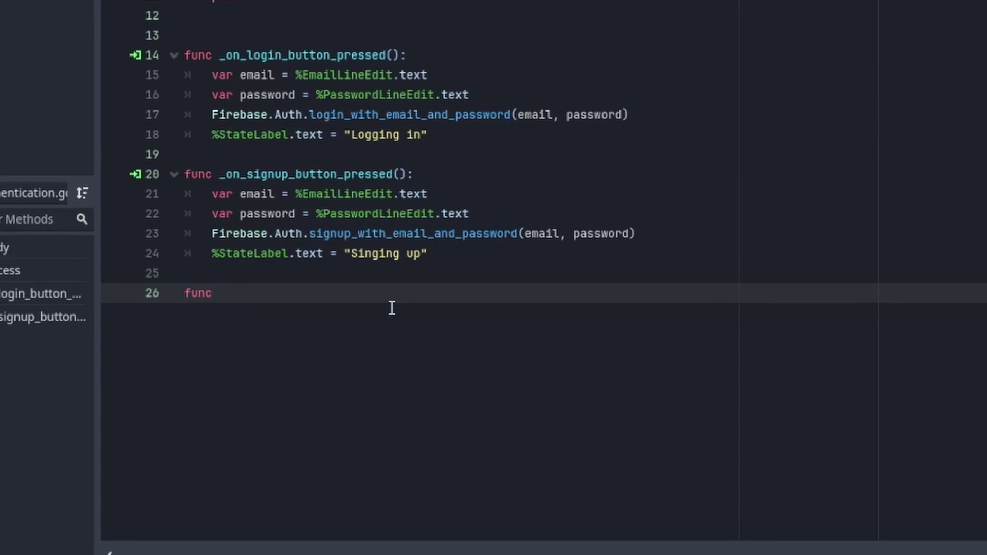
{"action": "type", "text": "on_login_succeeded(auth):"}
{"action": "key", "text": "Return"}
{"action": "type", "text": "pass"}
{"action": "key", "text": "Return"}
{"action": "key", "text": "Return"}
{"action": "key", "text": "BackSpace"}
{"action": "type", "text": "unc o"}
Duplicate that callback as on_signup_succeeded
{"action": "left_click_drag", "start_coordinate": [240, 314], "coordinate": [125, 291]}
{"action": "key", "text": "ctrl+c"}
{"action": "left_click_drag", "start_coordinate": [226, 353], "coordinate": [177, 346]}
{"action": "key", "text": "ctrl+v"}
{"action": "key", "text": "BackSpace"}
{"action": "key", "text": "BackSpace"}
{"action": "key", "text": "BackSpace"}
{"action": "type", "text": "signup"}
{"action": "key", "text": "Down"}
Add an on_login_failed(error_code, message) callback that just passes
{"action": "key", "text": "Return"}
{"action": "key", "text": "Return"}
{"action": "type", "text": "func _on"}
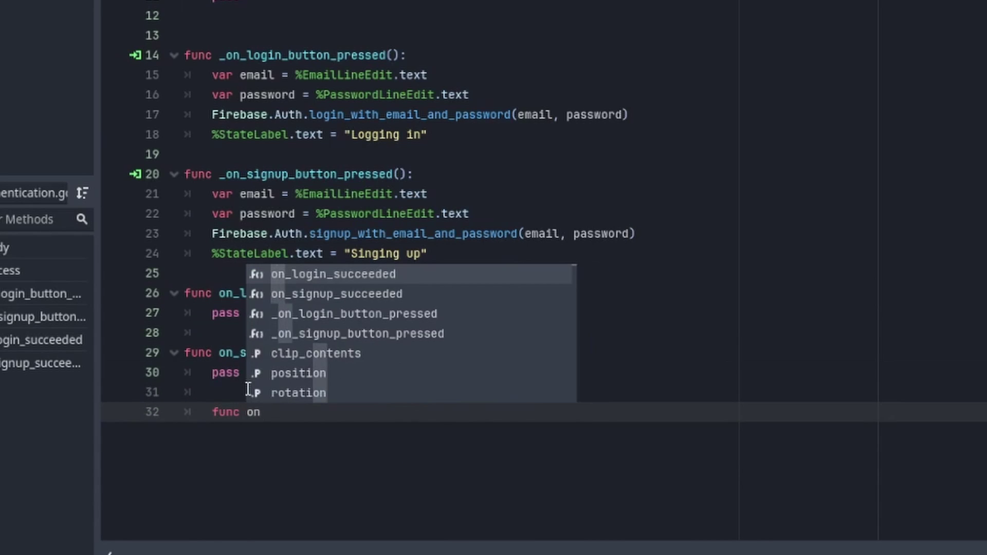
{"action": "type", "text": "_lo"}
{"action": "key", "text": "BackSpace"}
{"action": "key", "text": "BackSpace"}
{"action": "key", "text": "BackSpace"}
{"action": "key", "text": "BackSpace"}
{"action": "key", "text": "BackSpace"}
{"action": "key", "text": "BackSpace"}
{"action": "type", "text": "func on_login_failed(error_code, message):"}
{"action": "key", "text": "Return"}
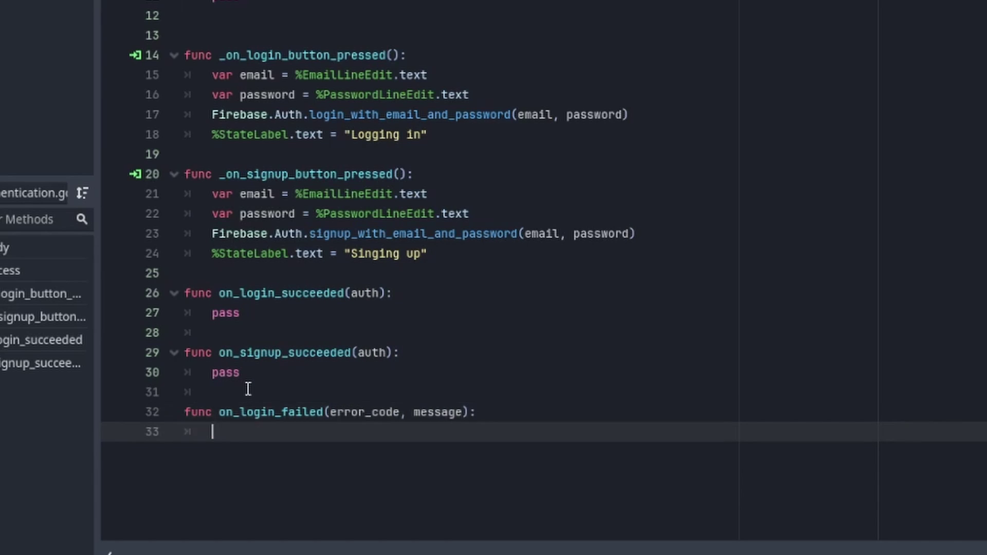
{"action": "type", "text": "pass"}
{"action": "key", "text": "Return"}
{"action": "key", "text": "Return"}
Duplicate the failure callback as on_signup_failed
{"action": "left_click_drag", "start_coordinate": [240, 432], "coordinate": [126, 409]}
{"action": "key", "text": "ctrl+c"}
{"action": "left_click", "coordinate": [205, 472]}
{"action": "key", "text": "ctrl+v"}
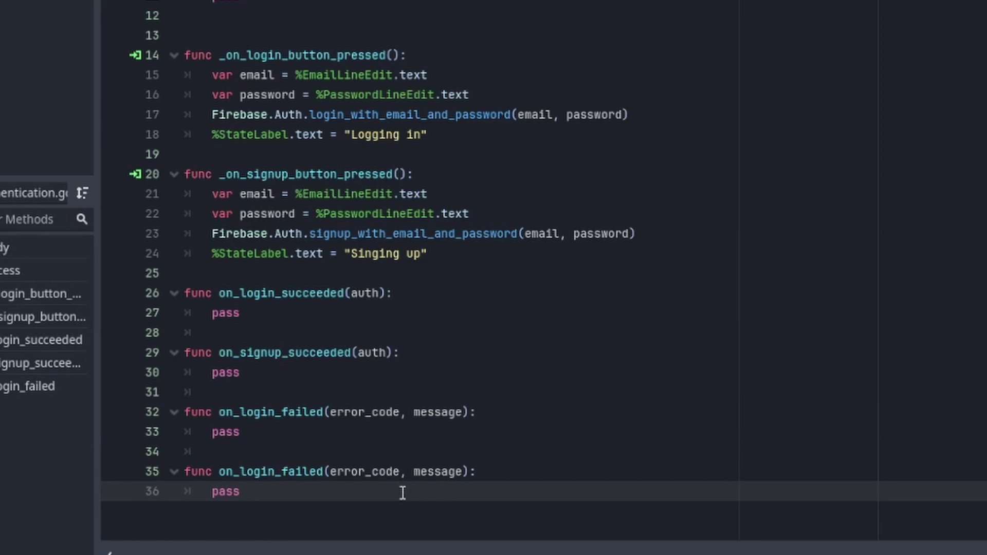
{"action": "left_click", "coordinate": [274, 472]}
{"action": "key", "text": "BackSpace"}
{"action": "key", "text": "BackSpace"}
{"action": "key", "text": "BackSpace"}
{"action": "type", "text": "signup"}
{"action": "left_click", "coordinate": [319, 499]}
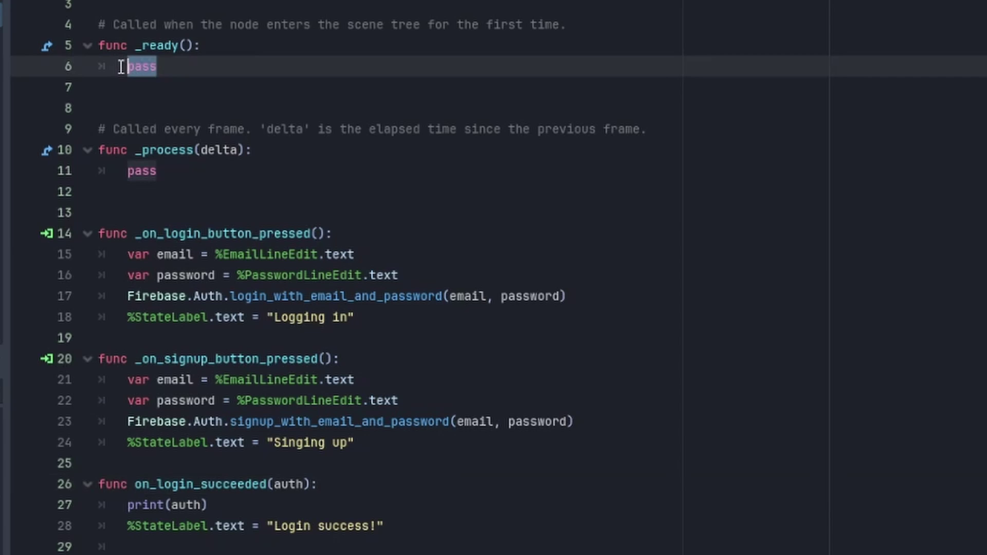
Replace pass in _ready with Firebase.Auth.login_succeeded.connect(on_login_succeeded)
{"action": "key", "text": "BackSpace"}
{"action": "type", "text": "Firebase.Aut"}
{"action": "key", "text": "Return"}
{"action": "type", "text": ".login_succeeded.connect(on_lo"}
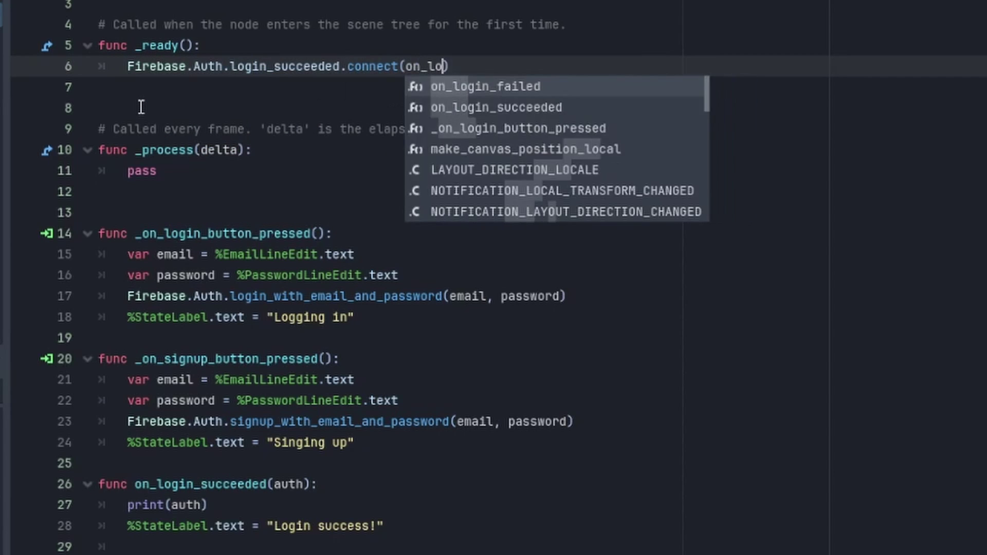
{"action": "key", "text": "Down"}
{"action": "key", "text": "Return"}
Duplicate the connection line to connect signup_succeeded to on_signup_succeeded
{"action": "triple_click", "coordinate": [552, 58]}
{"action": "key", "text": "ctrl+c"}
{"action": "key", "text": "ctrl+v"}
{"action": "double_click", "coordinate": [266, 88]}
{"action": "type", "text": "signup_succeeded"}
{"action": "double_click", "coordinate": [459, 88]}
{"action": "type", "text": "on_si"}
{"action": "key", "text": "Down"}
{"action": "key", "text": "Return"}
{"action": "key", "text": "BackSpace"}
Add a duplicated connection linking login_failed to on_login_failed
{"action": "triple_click", "coordinate": [577, 77]}
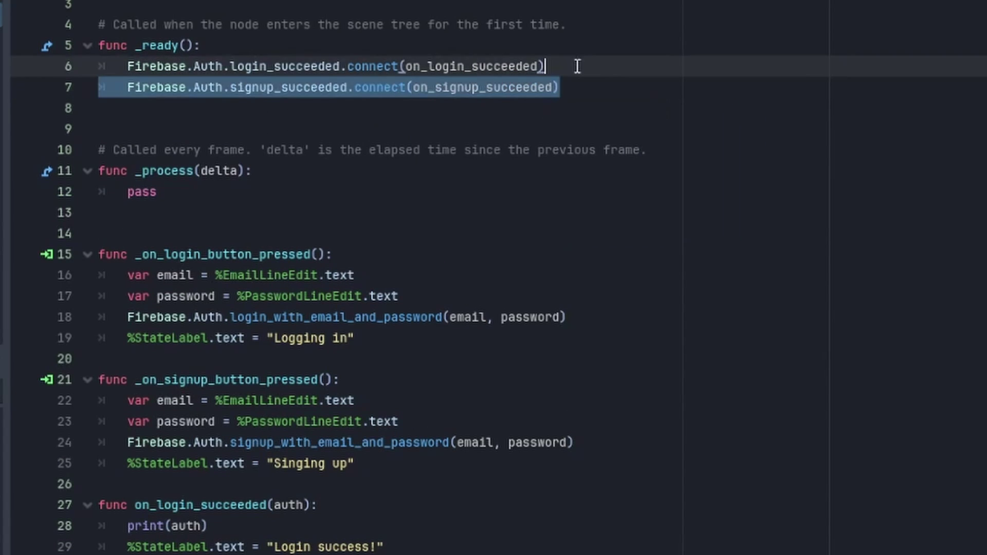
{"action": "key", "text": "ctrl+c"}
{"action": "key", "text": "ctrl+v"}
{"action": "key", "text": "ctrl+v"}
{"action": "double_click", "coordinate": [291, 109]}
{"action": "type", "text": "login_failed"}
{"action": "double_click", "coordinate": [414, 108]}
{"action": "type", "text": "on_login_failed"}
Edit the last duplicated line to connect signup_failed to on_signup_failed
{"action": "double_click", "coordinate": [313, 129]}
{"action": "type", "text": "signup_failed"}
{"action": "double_click", "coordinate": [417, 129]}
{"action": "type", "text": "onsig"}
{"action": "key", "text": "Return"}
{"action": "left_click", "coordinate": [651, 116]}
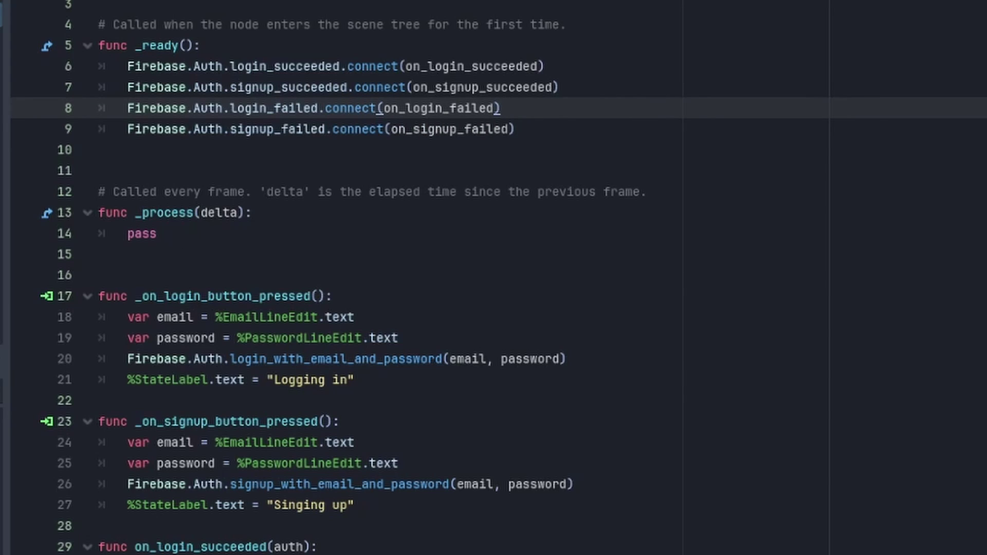
{"action": "left_click", "coordinate": [467, 291]}
Make on_login_failed print error_code and message
{"action": "type", "text": "print(erro"}
{"action": "key", "text": "Return"}
{"action": "type", "text": ")"}
{"action": "key", "text": "Return"}
{"action": "type", "text": "print(message"}
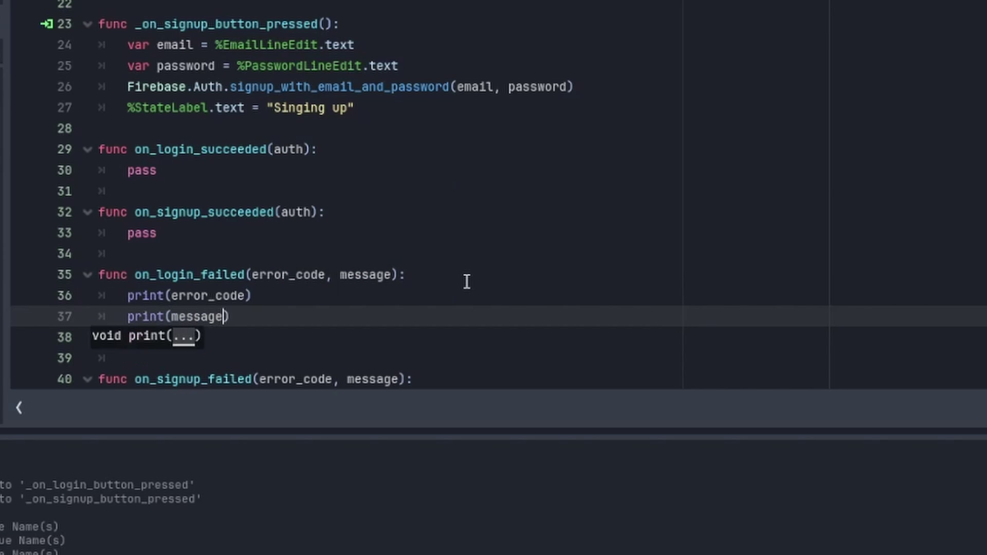
{"action": "type", "text": ")"}
{"action": "key", "text": "Return"}
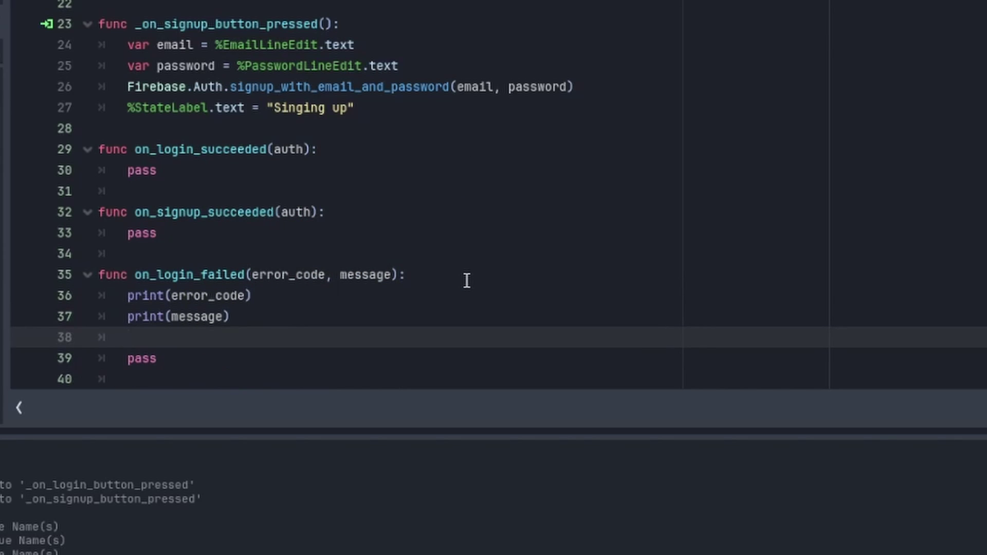
Set %StateLabel.text in on_login_failed to "Login failed. Error: %s" % message
{"action": "left_click_drag", "start_coordinate": [607, 89], "coordinate": [617, 101]}
{"action": "key", "text": "ctrl+c"}
{"action": "left_click", "coordinate": [240, 345]}
{"action": "key", "text": "ctrl+v"}
{"action": "scroll", "coordinate": [254, 321], "scroll_direction": "down", "scroll_amount": 1}
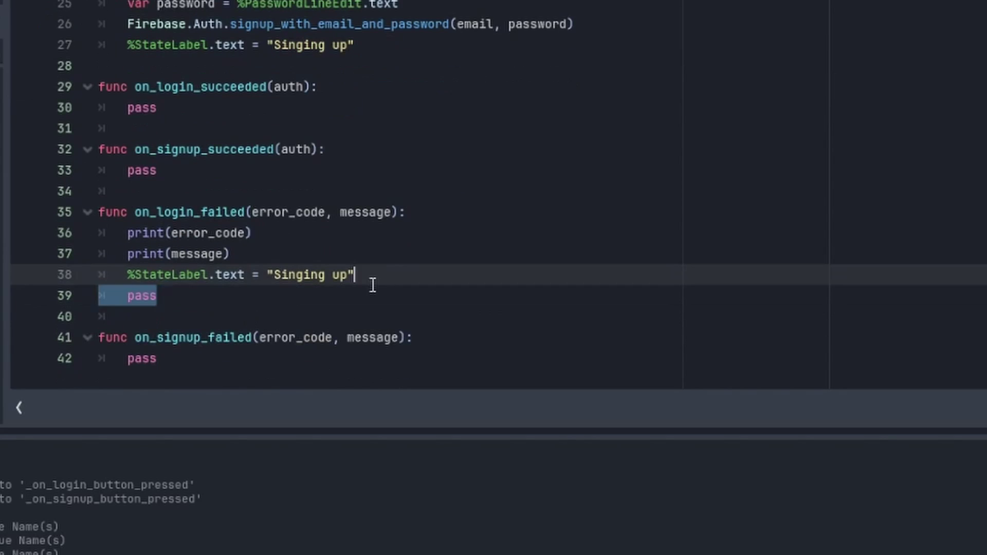
{"action": "key", "text": "BackSpace"}
{"action": "left_click_drag", "start_coordinate": [274, 274], "coordinate": [347, 275]}
{"action": "key", "text": "BackSpace"}
{"action": "type", "text": "Login failed. Error: %s\" % "}
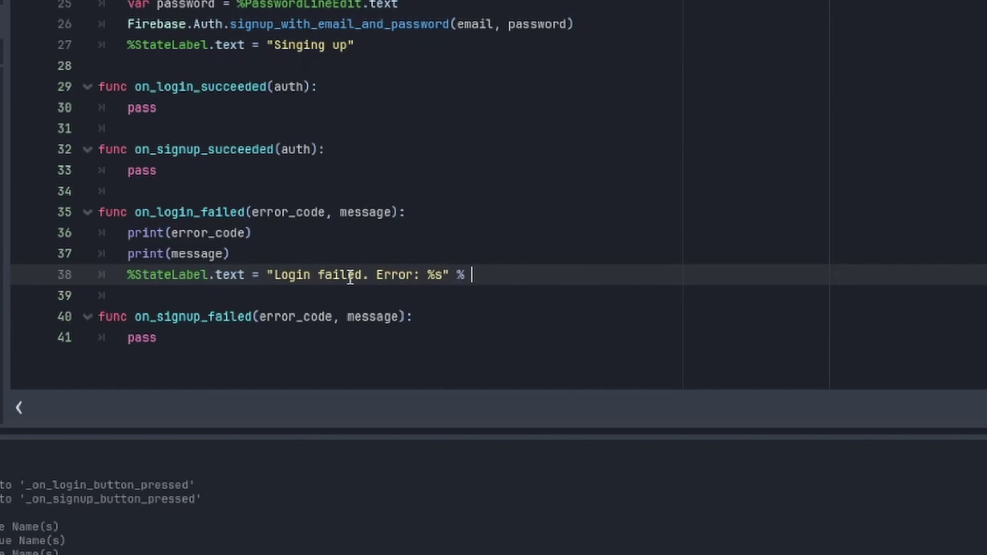
{"action": "type", "text": "message"}
Copy the error-handling lines into on_signup_failed, changing Login to Sign up
{"action": "left_click_drag", "start_coordinate": [540, 276], "coordinate": [520, 222]}
{"action": "left_click_drag", "start_coordinate": [427, 340], "coordinate": [424, 320]}
{"action": "key", "text": "ctrl+v"}
{"action": "double_click", "coordinate": [299, 359]}
{"action": "type", "text": "Sign up"}
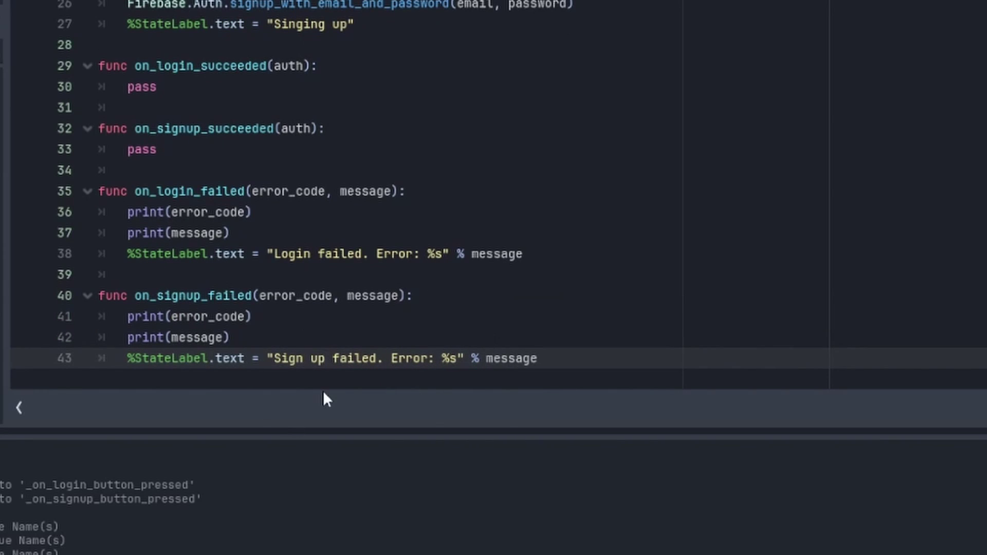
Make on_login_succeeded print auth and set the status label to "Login success!"
{"action": "left_click", "coordinate": [329, 72]}
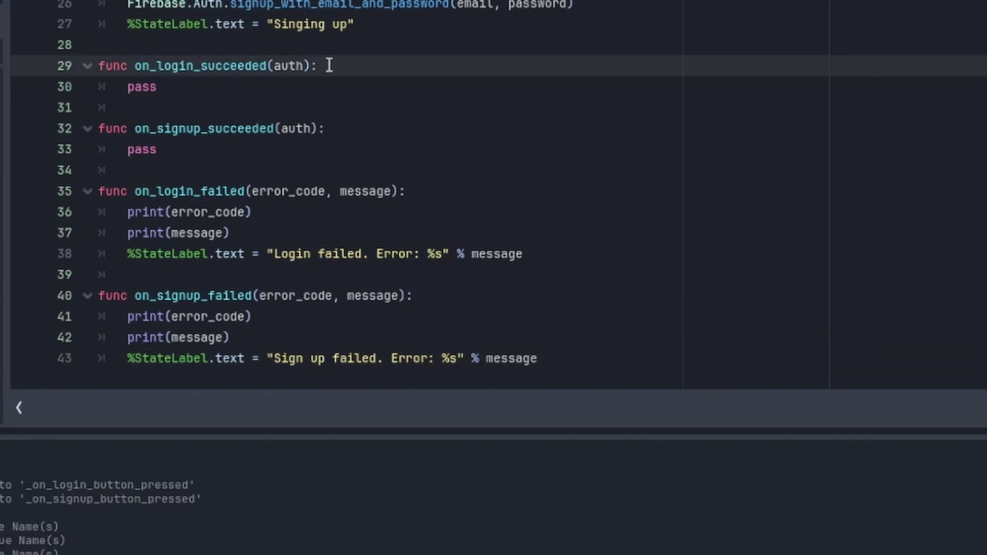
{"action": "key", "text": "Down"}
{"action": "key", "text": "shift+Home"}
{"action": "key", "text": "BackSpace"}
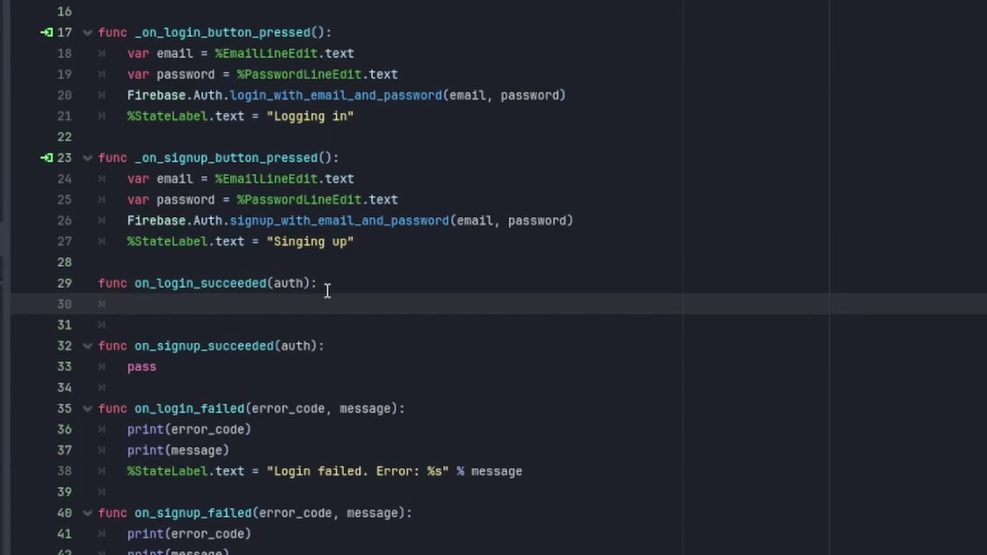
{"action": "type", "text": "print(auth"}
{"action": "left_click", "coordinate": [328, 292]}
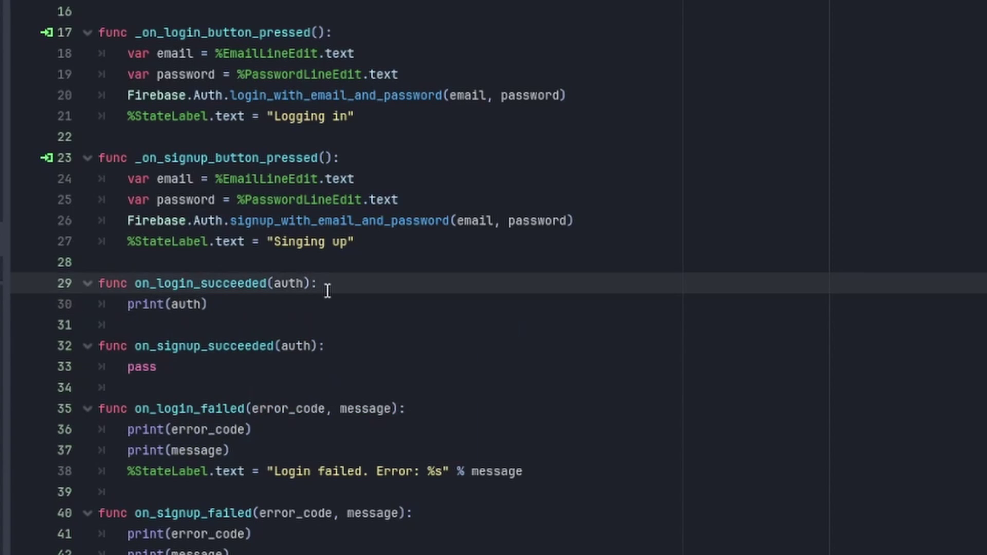
{"action": "key", "text": "Return"}
{"action": "left_click_drag", "start_coordinate": [356, 270], "coordinate": [619, 214]}
{"action": "left_click_drag", "start_coordinate": [223, 331], "coordinate": [228, 303]}
{"action": "key", "text": "ctrl+v"}
{"action": "mouse_move", "coordinate": [274, 325]}
{"action": "left_mouse_down"}
{"action": "mouse_move", "coordinate": [354, 325]}
{"action": "mouse_move", "coordinate": [411, 300]}
{"action": "mouse_move", "coordinate": [409, 285]}
{"action": "left_mouse_up"}
{"action": "type", "text": "Login success!"}
Give on_signup_succeeded the same lines with a Sign up message, then save and run
{"action": "left_click_drag", "start_coordinate": [316, 388], "coordinate": [336, 375]}
{"action": "key", "text": "ctrl+v"}
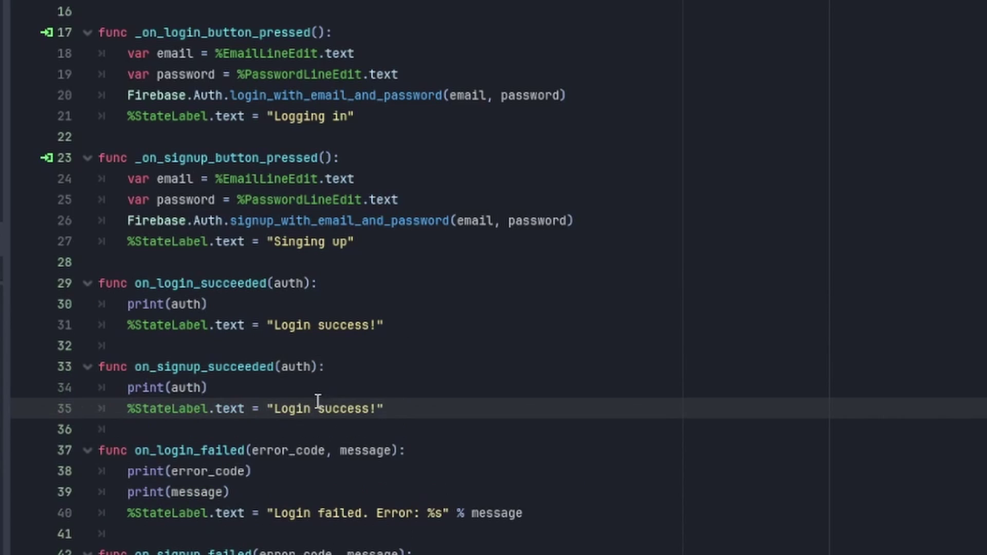
{"action": "double_click", "coordinate": [295, 408]}
{"action": "type", "text": "Sing up"}
{"action": "key", "text": "BackSpace"}
{"action": "key", "text": "BackSpace"}
{"action": "key", "text": "BackSpace"}
{"action": "type", "text": "gn"}
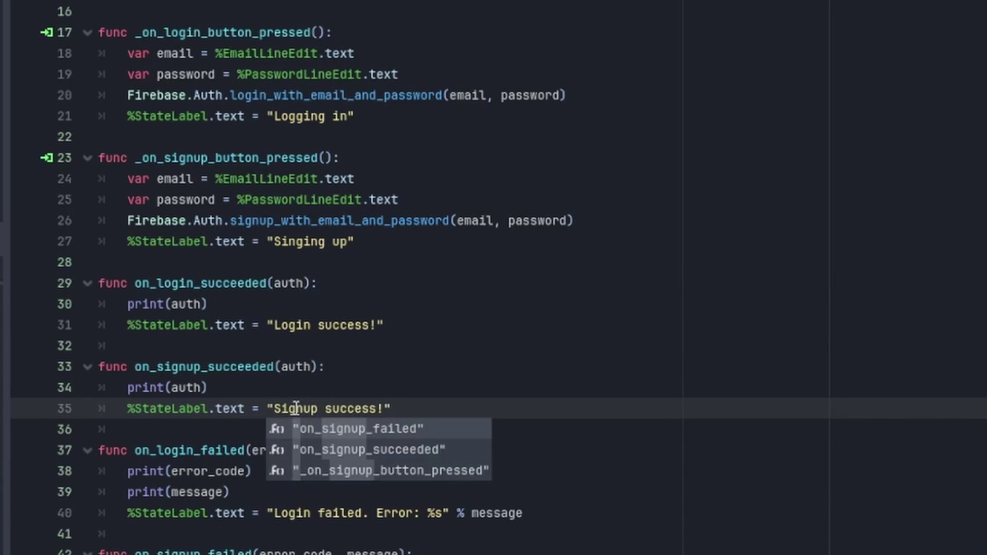
{"action": "type", "text": " up"}
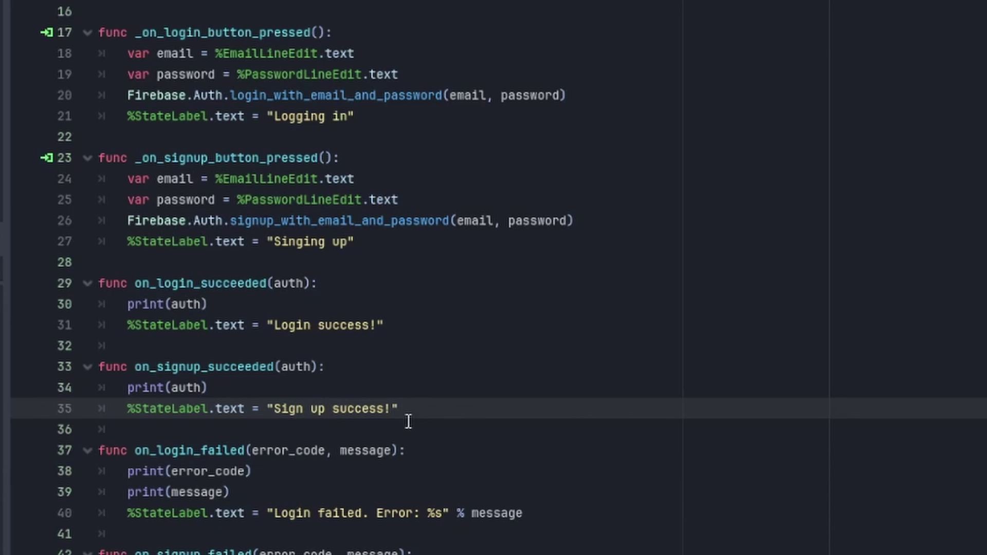
{"action": "key", "text": "F5"}
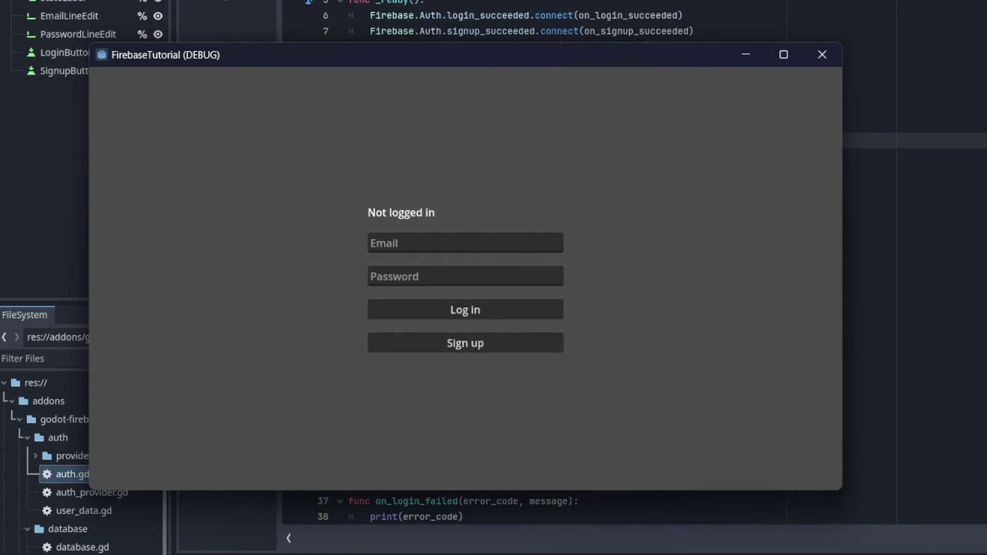
Sign up with the test account, lengthening the password after the first attempt
{"action": "left_click", "coordinate": [408, 243]}
{"action": "type", "text": "test.test"}
{"action": "key", "text": "Tab"}
{"action": "type", "text": "test"}
{"action": "left_click", "coordinate": [509, 341]}
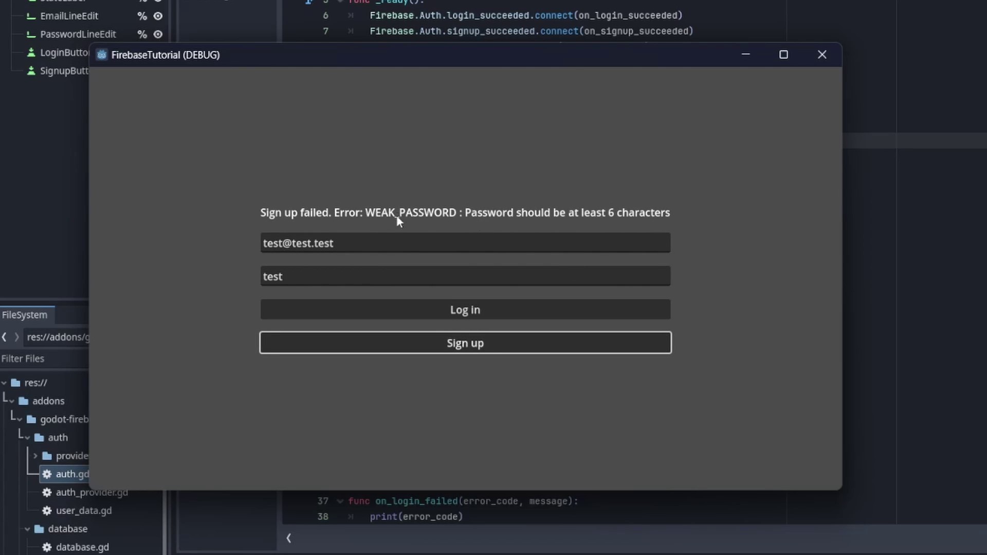
{"action": "left_click", "coordinate": [387, 271]}
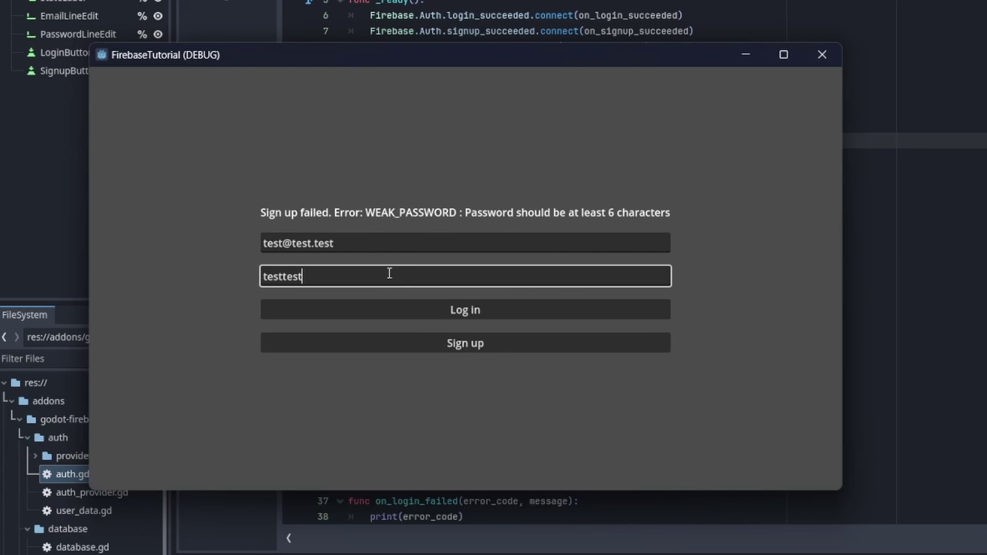
{"action": "left_click", "coordinate": [447, 342]}
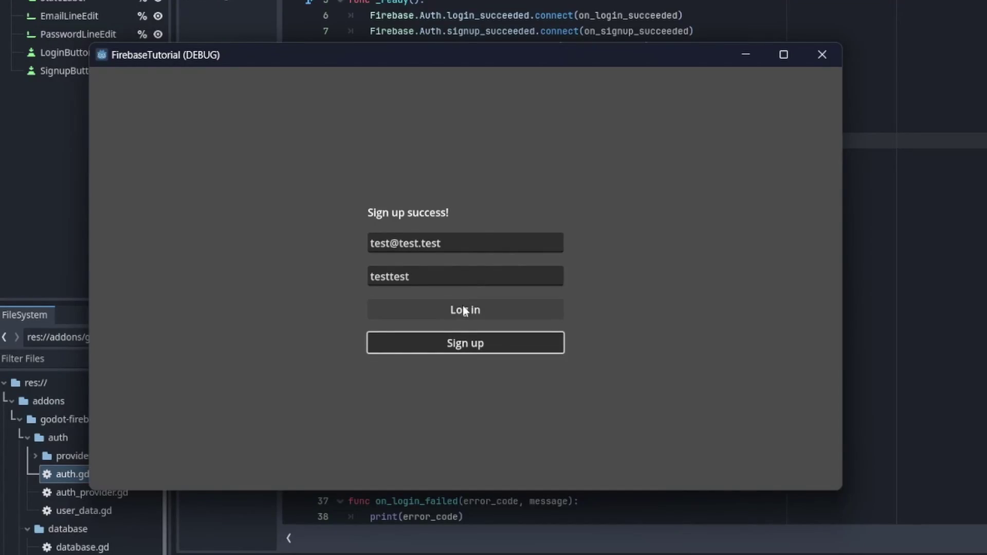
Log in with the test account, then retry with a shortened password to see INVALID_LOGIN_CREDENTIALS
{"action": "left_click", "coordinate": [465, 311]}
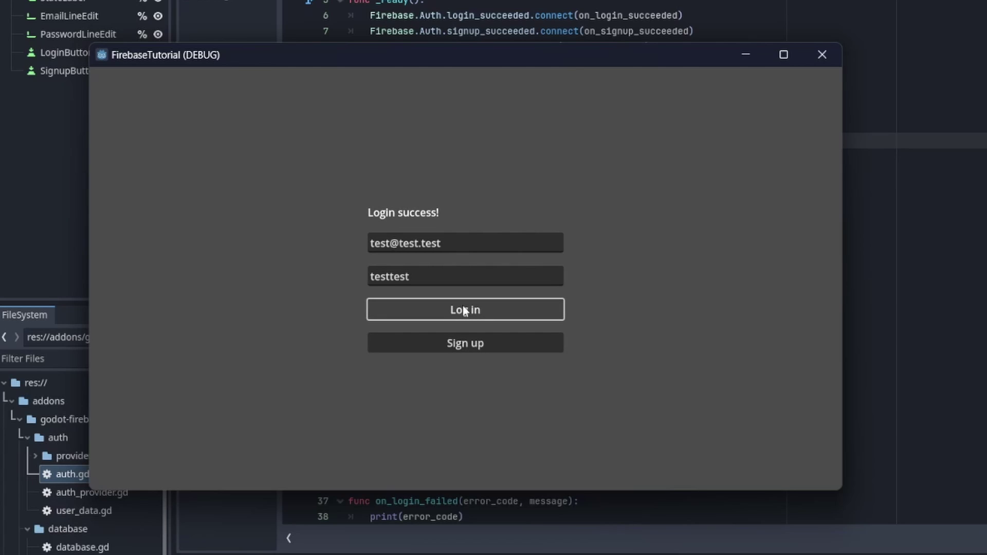
{"action": "left_click", "coordinate": [436, 274]}
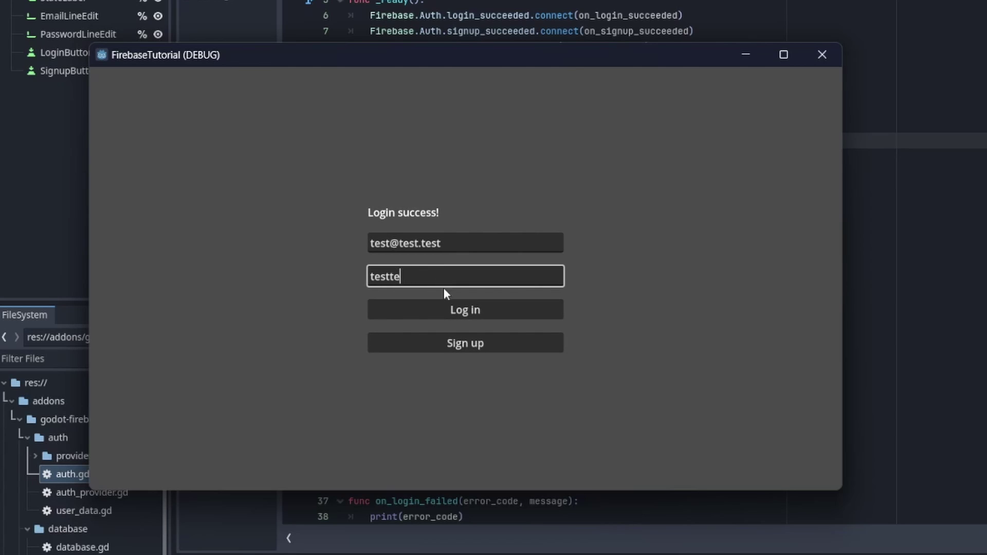
{"action": "left_click", "coordinate": [452, 310]}
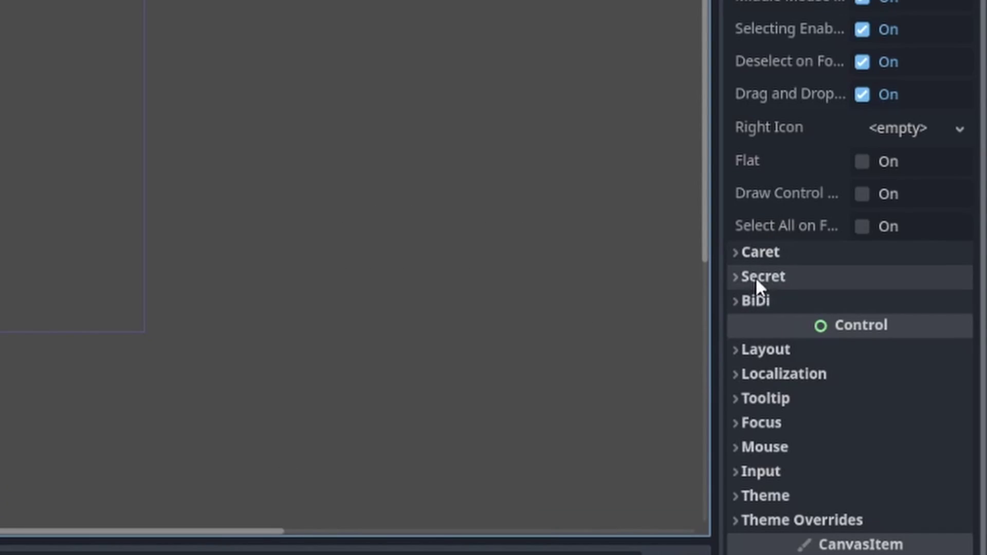
Enable Secret on PasswordLineEdit so the password shows as dots
{"action": "left_click", "coordinate": [756, 277]}
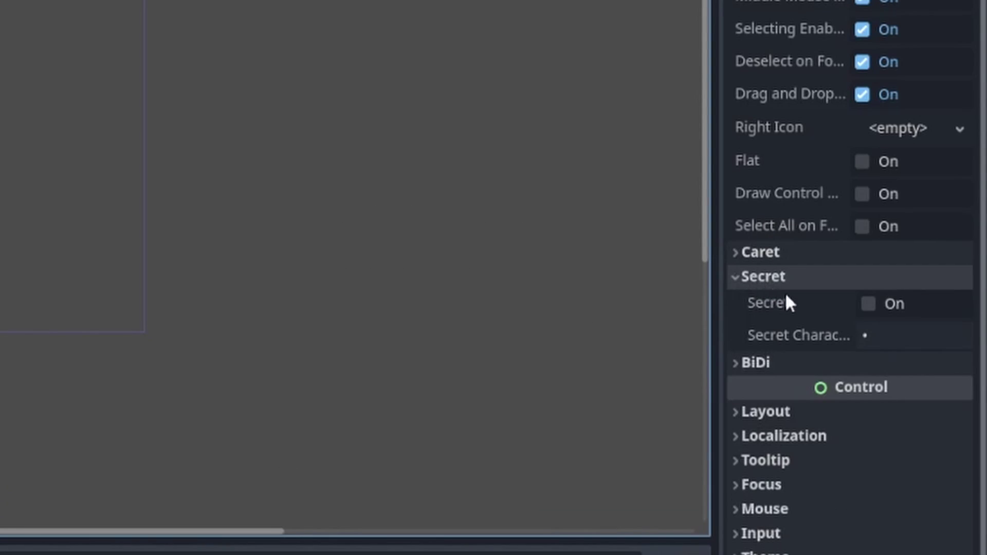
{"action": "left_click", "coordinate": [869, 305]}
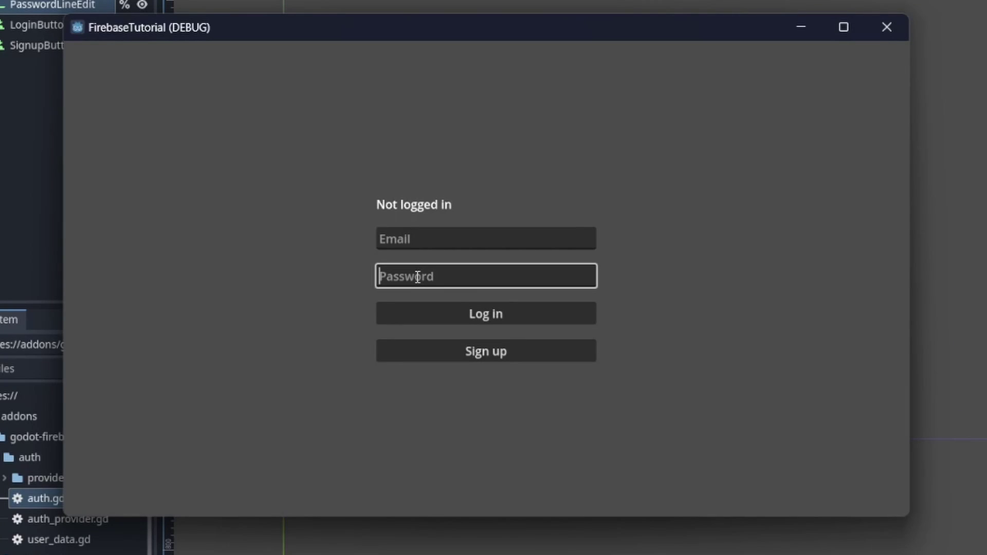
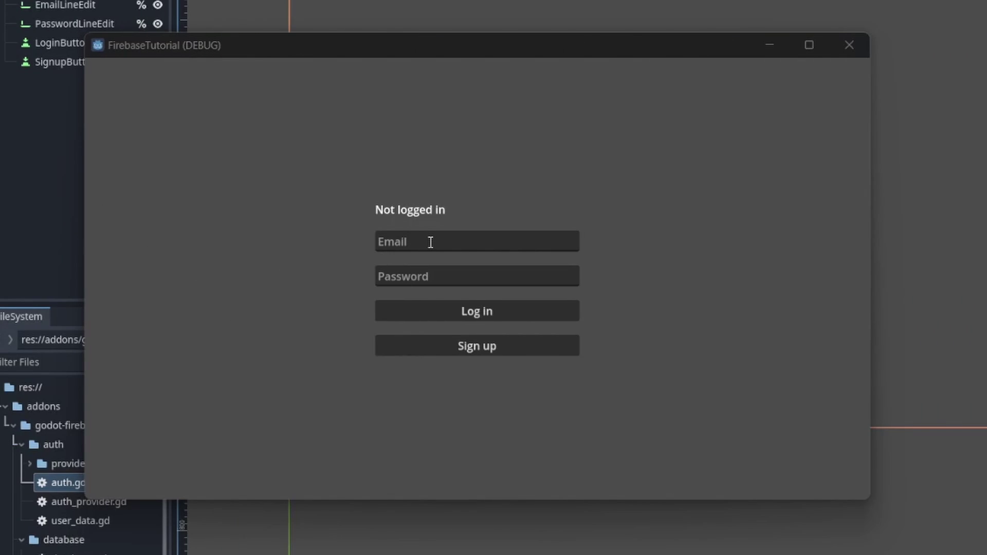
{"action": "left_click", "coordinate": [431, 242]}
{"action": "type", "text": "why do I hav"}
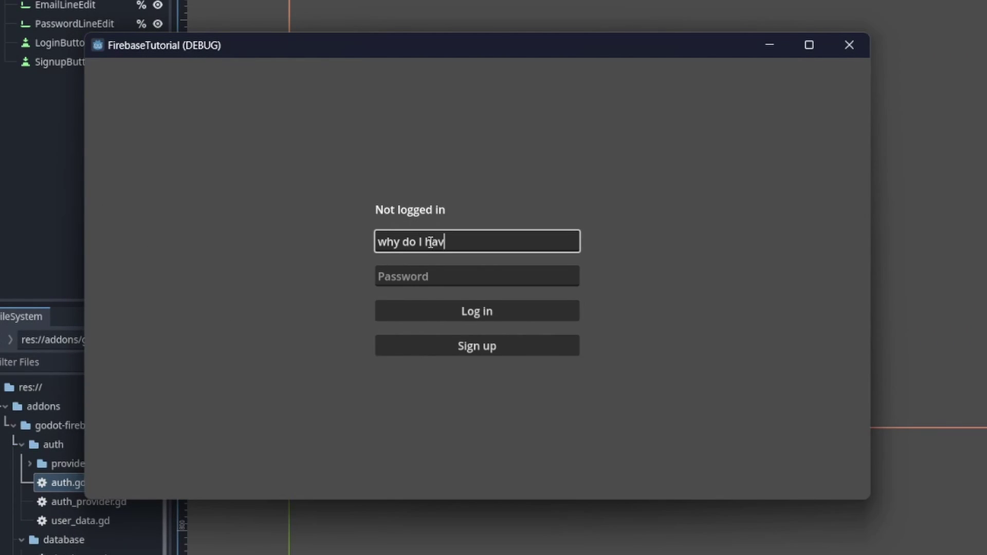
{"action": "type", "text": "ep typin"}
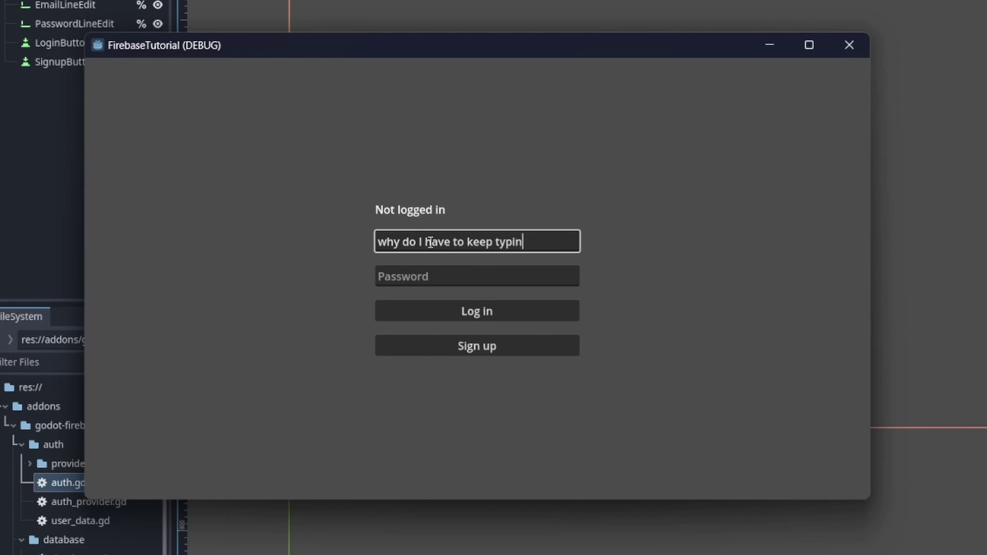
{"action": "type", "text": "@gmail.com"}
{"action": "left_click", "coordinate": [448, 276]}
{"action": "type", "text": "123"}
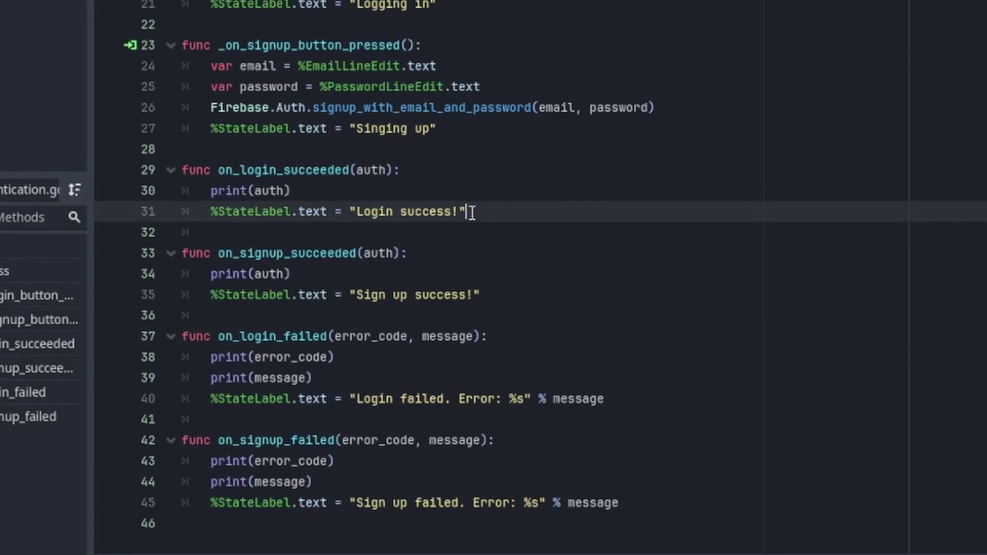
Call Firebase.Auth.save_auth(auth) in both the login and sign-up success callbacks
{"action": "key", "text": "Return"}
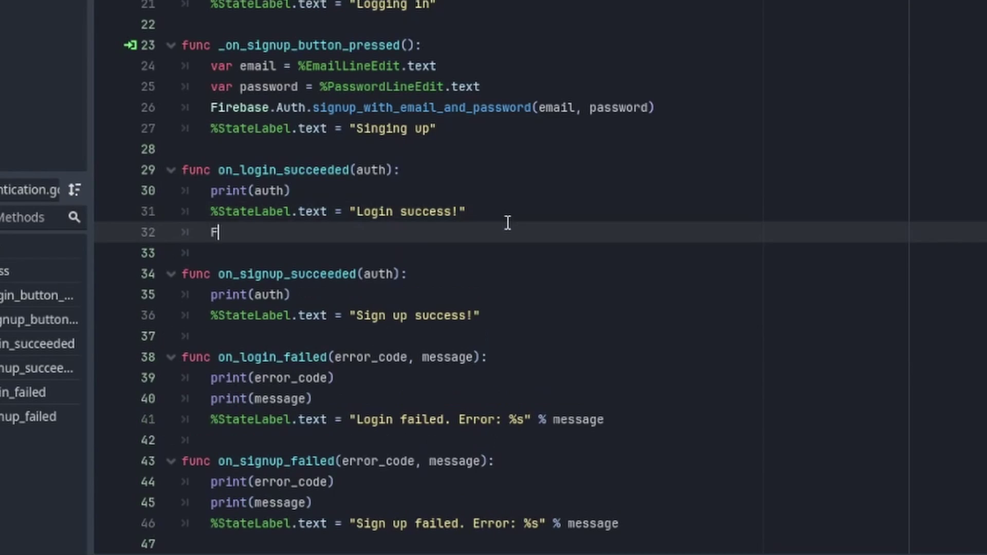
{"action": "type", "text": "irebase.Auth.save_auth(auth"}
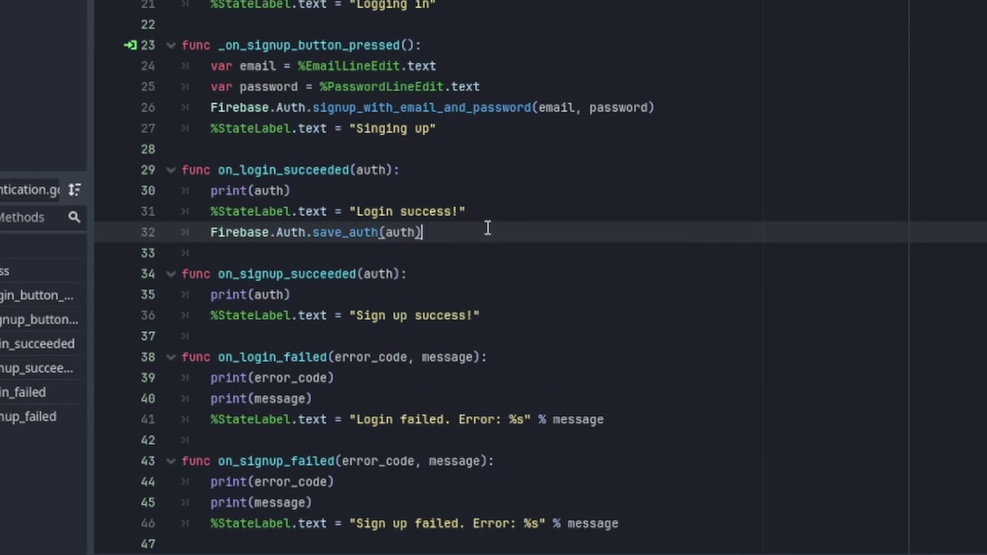
{"action": "left_click_drag", "start_coordinate": [488, 227], "coordinate": [502, 211]}
{"action": "key", "text": "ctrl+c"}
{"action": "left_click", "coordinate": [491, 315]}
{"action": "key", "text": "ctrl+v"}
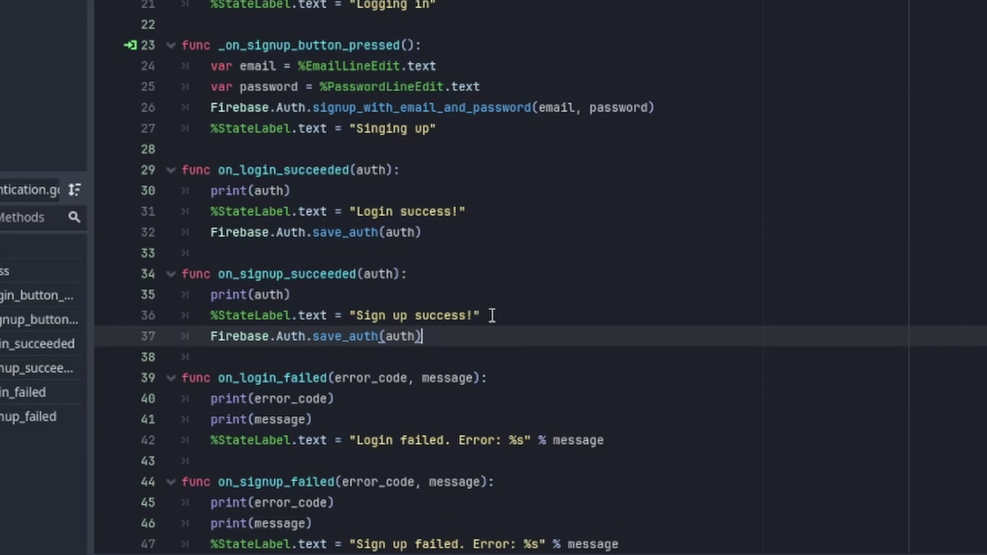
Add an if Firebase.Auth.check_auth_file(): block in _ready setting the label to "Logged in"
{"action": "scroll", "coordinate": [492, 315], "scroll_direction": "up", "scroll_amount": 1}
{"action": "scroll", "coordinate": [489, 377], "scroll_direction": "up", "scroll_amount": 6}
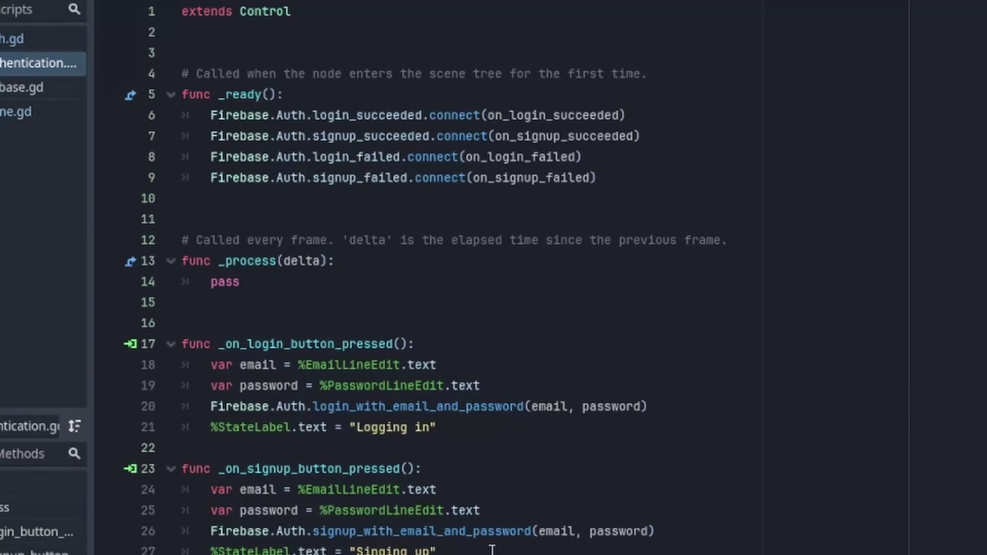
{"action": "left_click", "coordinate": [638, 182]}
{"action": "key", "text": "Return"}
{"action": "key", "text": "Return"}
{"action": "type", "text": "Firebase.Auth.check"}
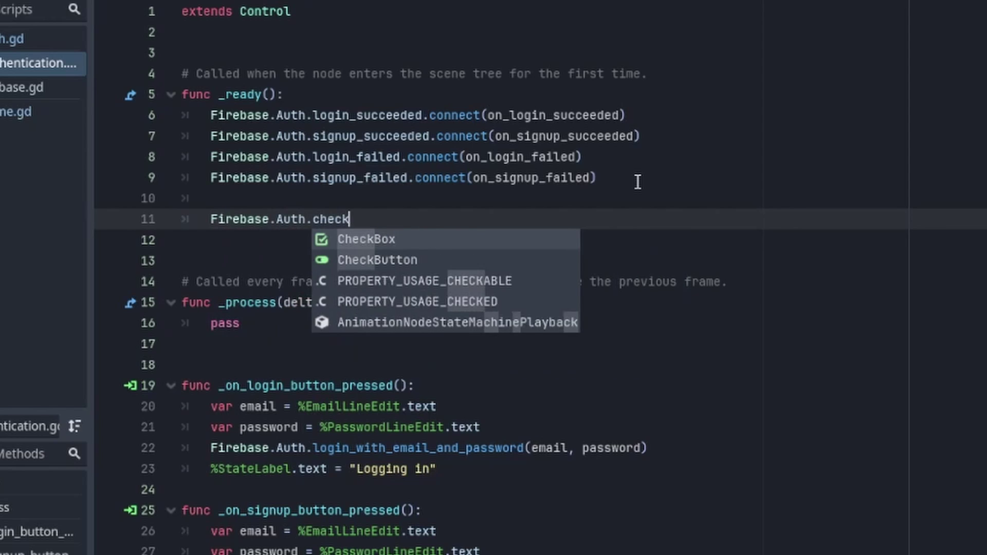
{"action": "type", "text": "_auth_file()"}
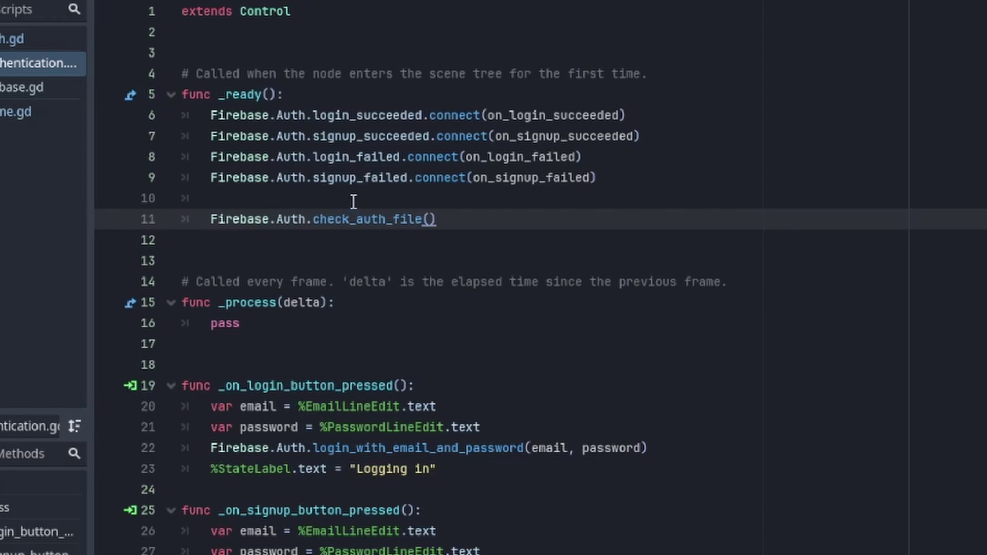
{"action": "left_click", "coordinate": [211, 219]}
{"action": "type", "text": "if"}
{"action": "left_click", "coordinate": [478, 219]}
{"action": "type", "text": ":"}
{"action": "key", "text": "Return"}
{"action": "type", "text": "%StateLabel.text = \"Logged in"}
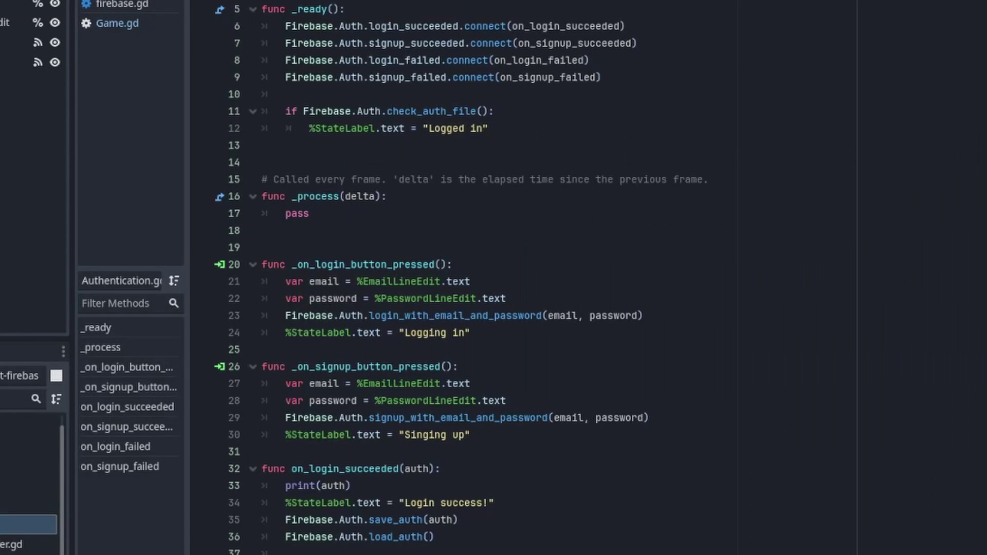
Make the auto-login block call get_tree().change_scene_to_file("res://Game.tscn")
{"action": "left_click", "coordinate": [527, 129]}
{"action": "key", "text": "Return"}
{"action": "type", "text": "gett"}
{"action": "key", "text": "BackSpace"}
{"action": "type", "text": "_tre"}
{"action": "key", "text": "Return"}
{"action": "type", "text": "."}
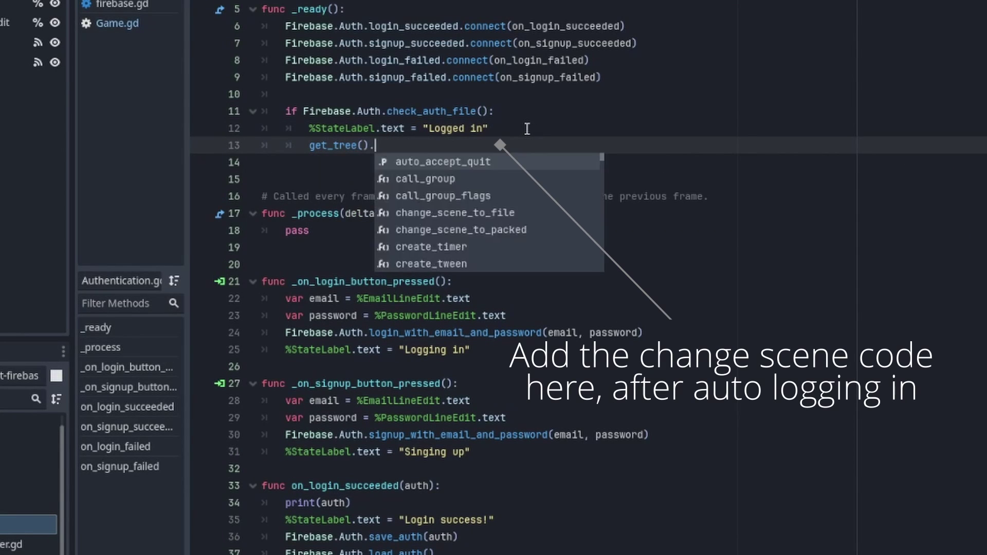
{"action": "type", "text": "chang"}
{"action": "key", "text": "Return"}
{"action": "key", "text": "Down"}
{"action": "key", "text": "Down"}
{"action": "key", "text": "Return"}
Add the Game.tscn scene change to both success callbacks and save the script
{"action": "left_click_drag", "start_coordinate": [622, 143], "coordinate": [620, 134]}
{"action": "key", "text": "ctrl+c"}
{"action": "scroll", "coordinate": [620, 134], "scroll_direction": "down", "scroll_amount": 5}
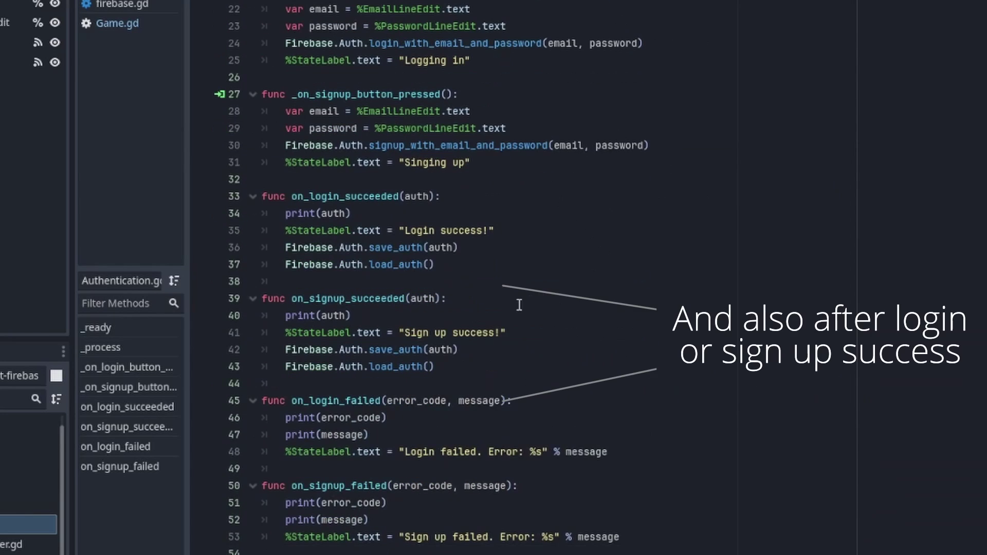
{"action": "left_click", "coordinate": [286, 281]}
{"action": "key", "text": "ctrl+v"}
{"action": "left_click", "coordinate": [286, 400]}
{"action": "key", "text": "ctrl+v"}
{"action": "left_click", "coordinate": [583, 253]}
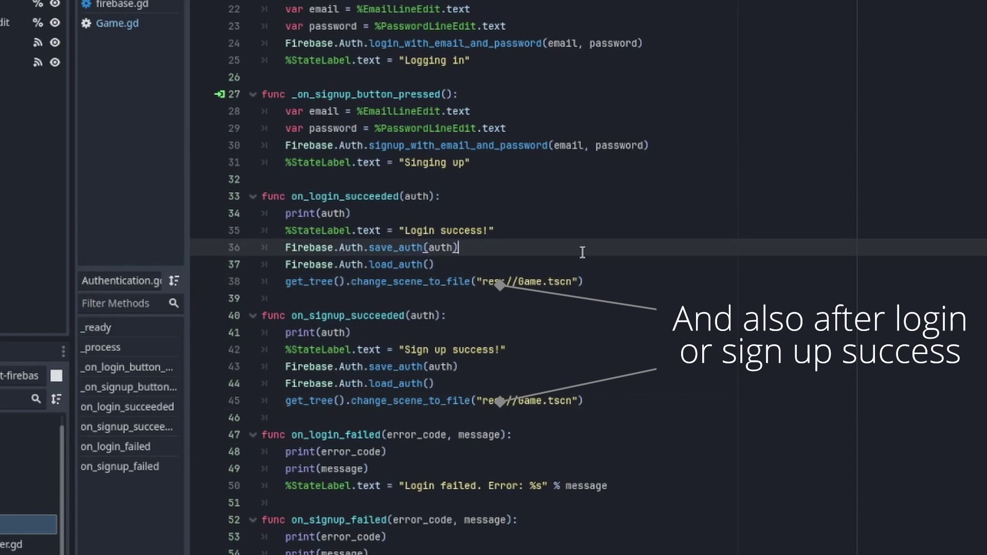
{"action": "key", "text": "ctrl+s"}
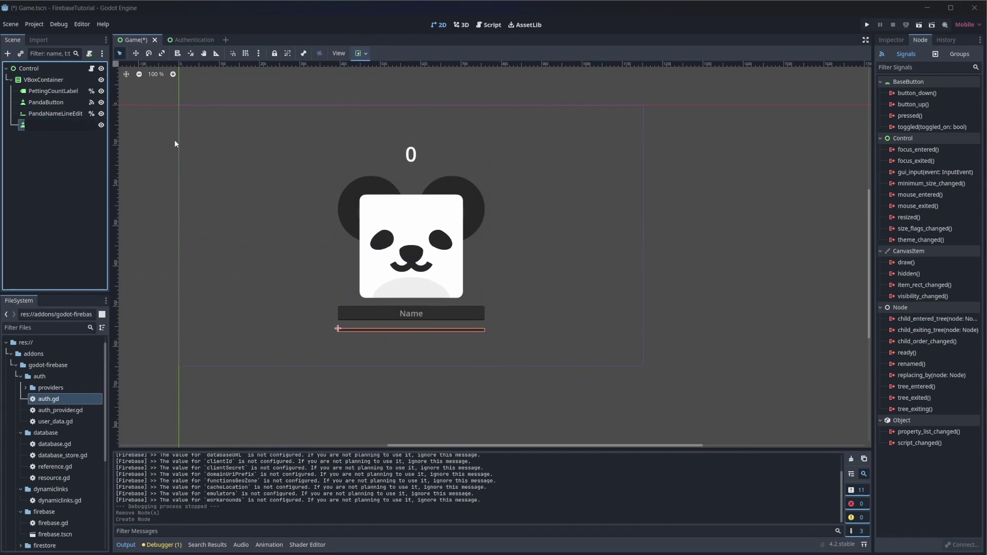
Name the new button LogoutButton and give it the label 'Log out'
{"action": "type", "text": "LogoutButton"}
{"action": "key", "text": "Return"}
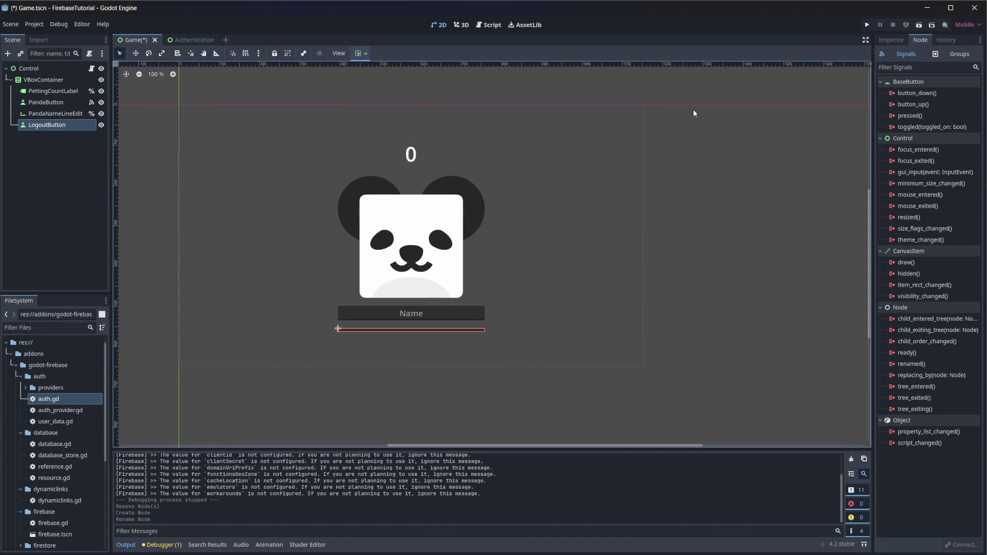
{"action": "left_click", "coordinate": [891, 39]}
{"action": "left_click", "coordinate": [906, 129]}
{"action": "type", "text": "Logout"}
{"action": "key", "text": "BackSpace"}
{"action": "key", "text": "BackSpace"}
{"action": "key", "text": "BackSpace"}
{"action": "type", "text": "out"}
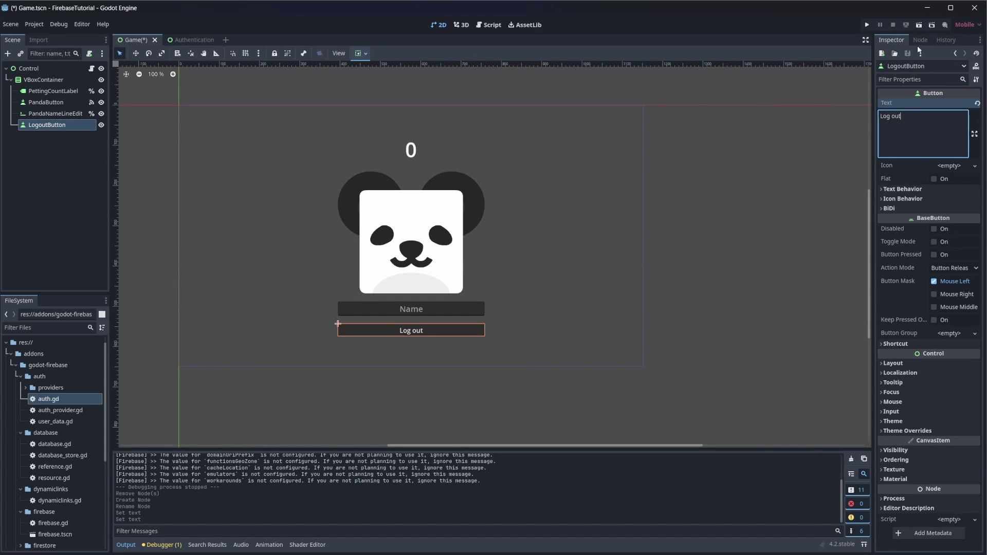
Connect LogoutButton's pressed signal to a new handler that calls Firebase.Auth.logout()
{"action": "left_click", "coordinate": [921, 41]}
{"action": "double_click", "coordinate": [909, 115]}
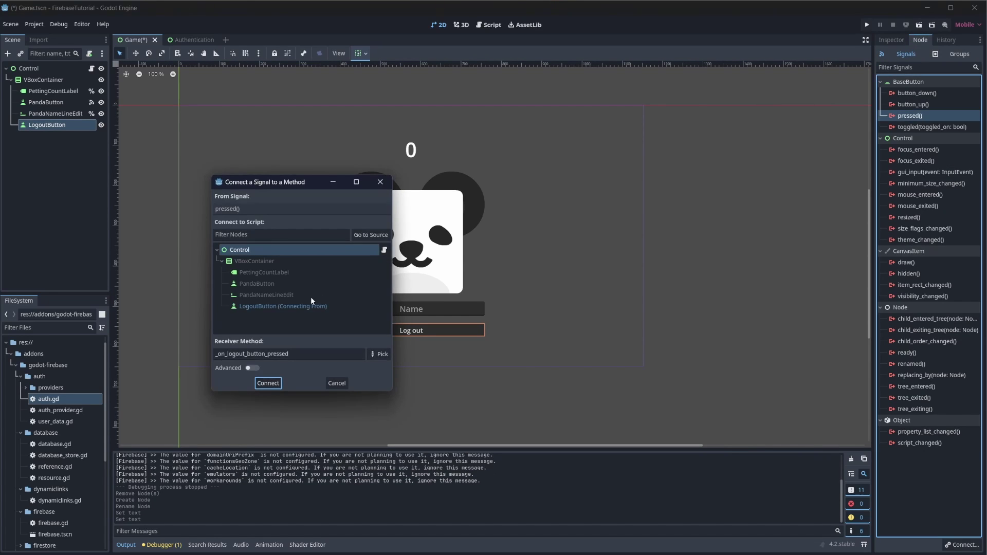
{"action": "left_click", "coordinate": [268, 383]}
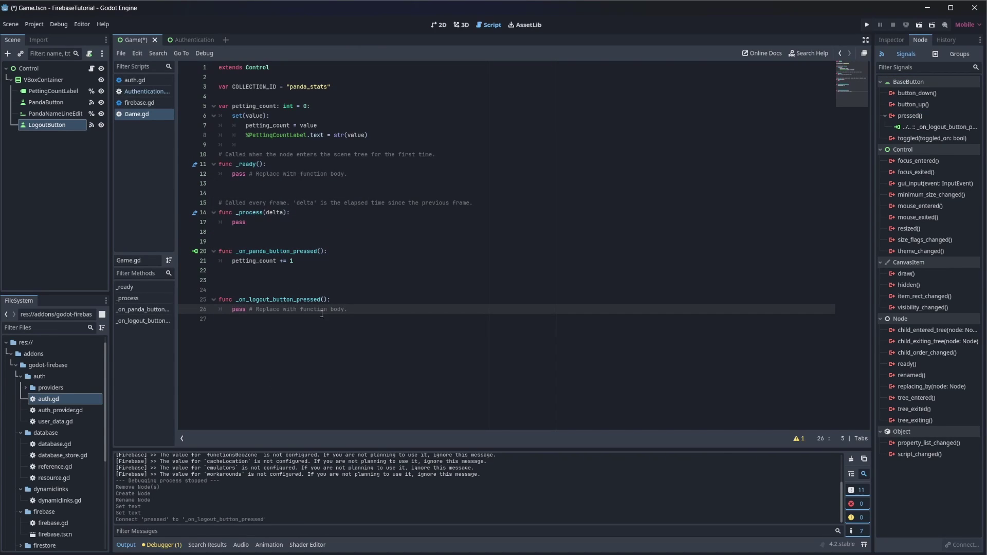
{"action": "left_click", "coordinate": [334, 300]}
{"action": "key", "text": "Return"}
{"action": "type", "text": "Firebase.Auth.lo"}
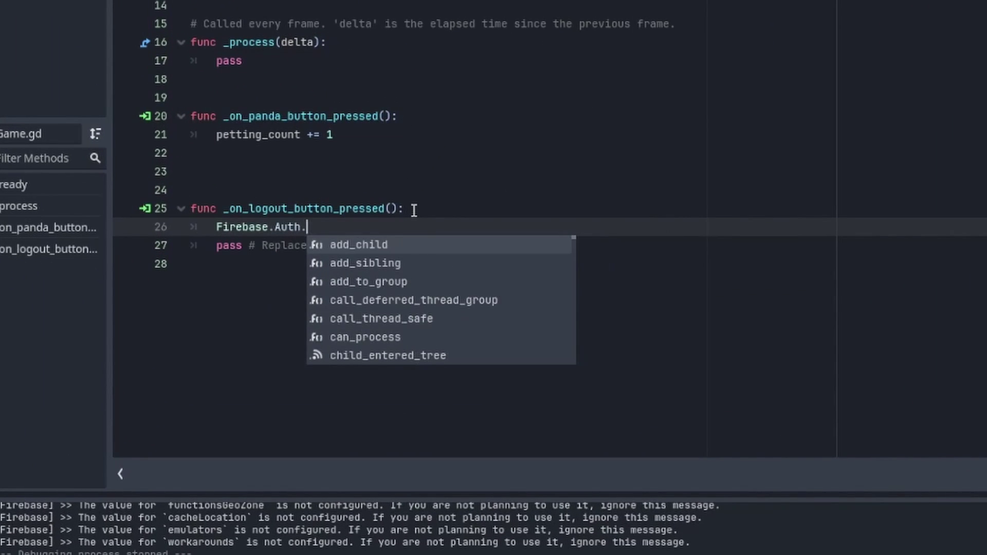
{"action": "key", "text": "BackSpace"}
{"action": "type", "text": "ogout()"}
Make the logout handler change scene to Authentication.tscn, then select the leftover pass line
{"action": "key", "text": "Return"}
{"action": "type", "text": "get_tree()."}
{"action": "key", "text": "Down"}
{"action": "key", "text": "Down"}
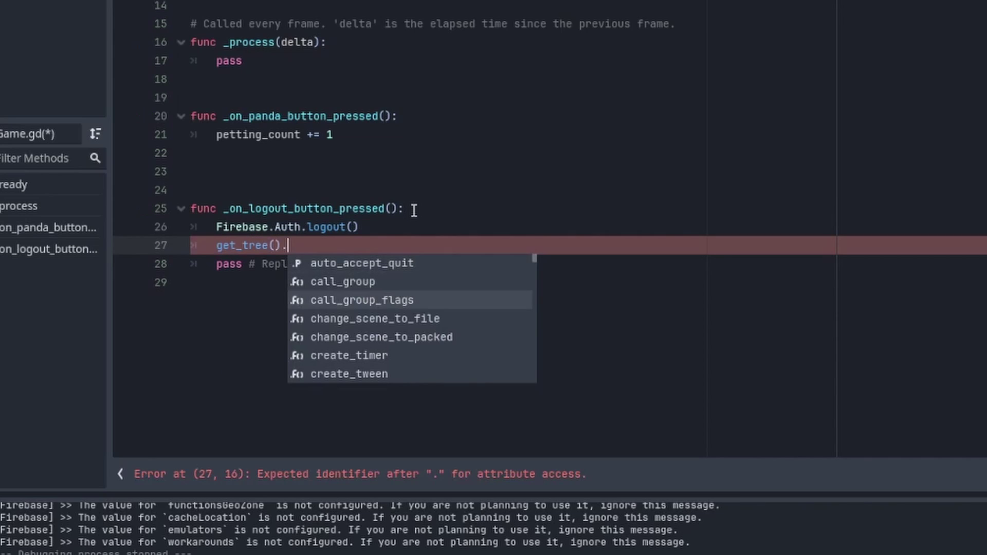
{"action": "key", "text": "Down"}
{"action": "key", "text": "Return"}
{"action": "key", "text": "Down"}
{"action": "key", "text": "Down"}
{"action": "key", "text": "Up"}
{"action": "key", "text": "Return"}
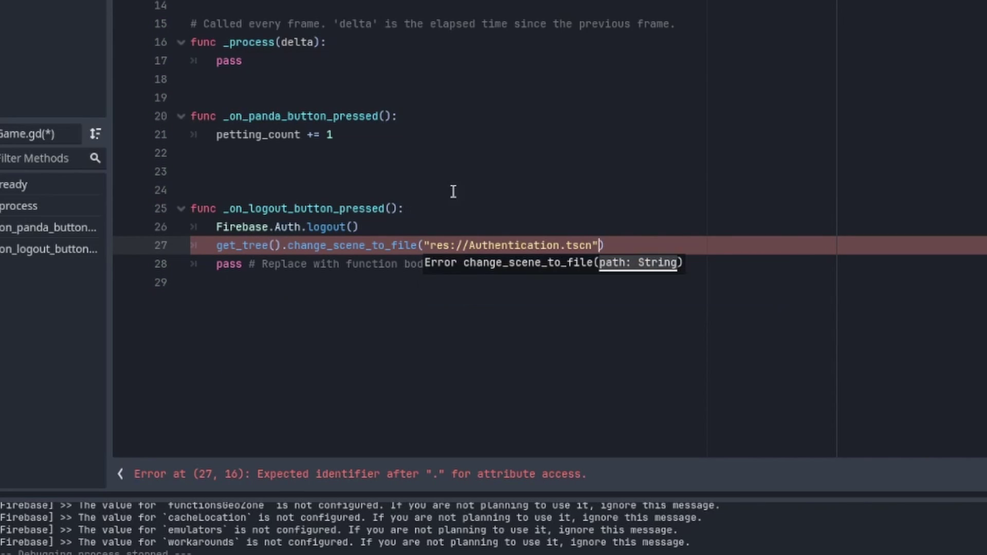
{"action": "left_click_drag", "start_coordinate": [568, 275], "coordinate": [643, 244]}
Delete the leftover pass line, run the game, and enter the test account's e-mail and password
{"action": "key", "text": "BackSpace"}
{"action": "key", "text": "F5"}
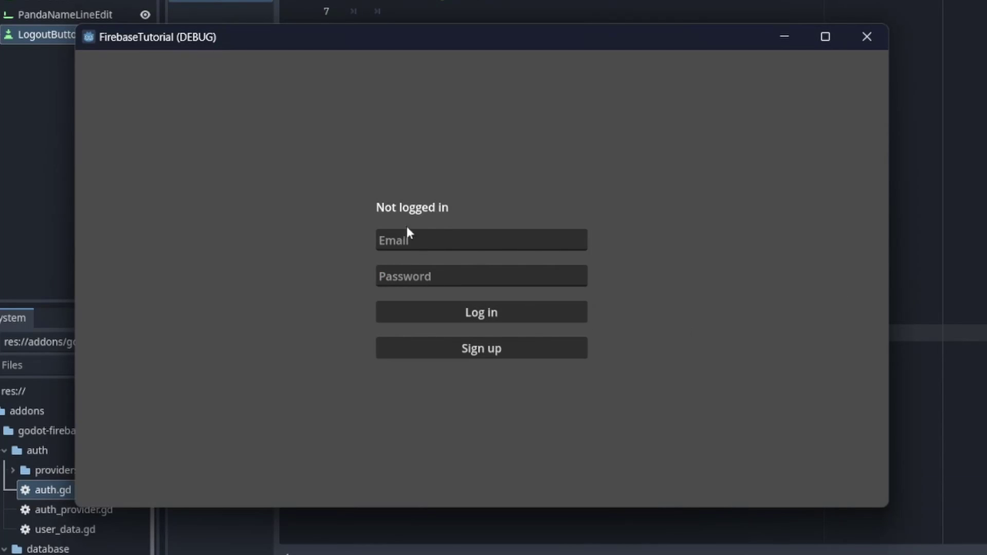
{"action": "left_click", "coordinate": [498, 240]}
{"action": "type", "text": "test.tes"}
{"action": "key", "text": "BackSpace"}
{"action": "key", "text": "BackSpace"}
{"action": "key", "text": "BackSpace"}
{"action": "type", "text": "@test"}
{"action": "key", "text": "BackSpace"}
{"action": "type", "text": "t.test"}
{"action": "left_click", "coordinate": [502, 271]}
{"action": "type", "text": "password"}
Log in, log out back to the Not logged in screen, and return to the editor
{"action": "left_click", "coordinate": [517, 308]}
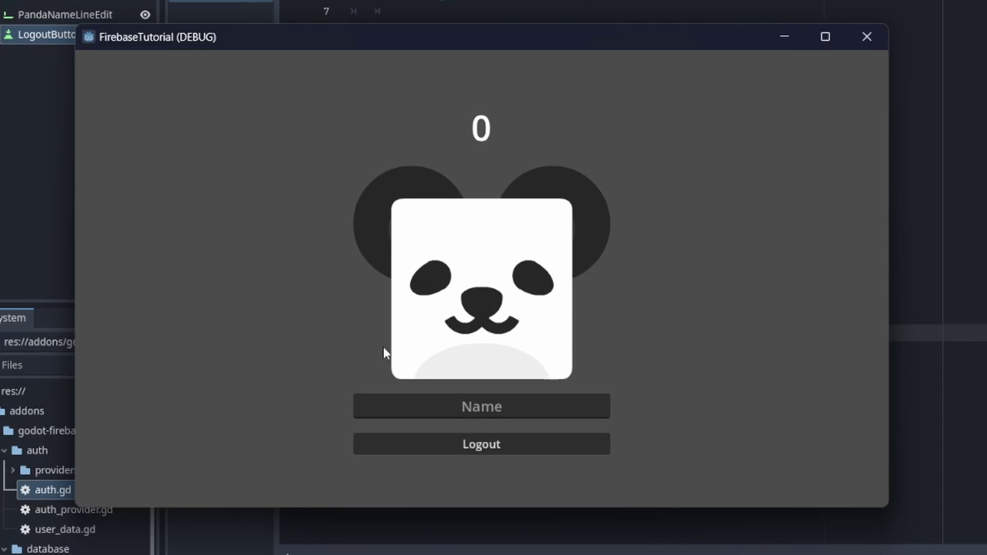
{"action": "left_click", "coordinate": [463, 443]}
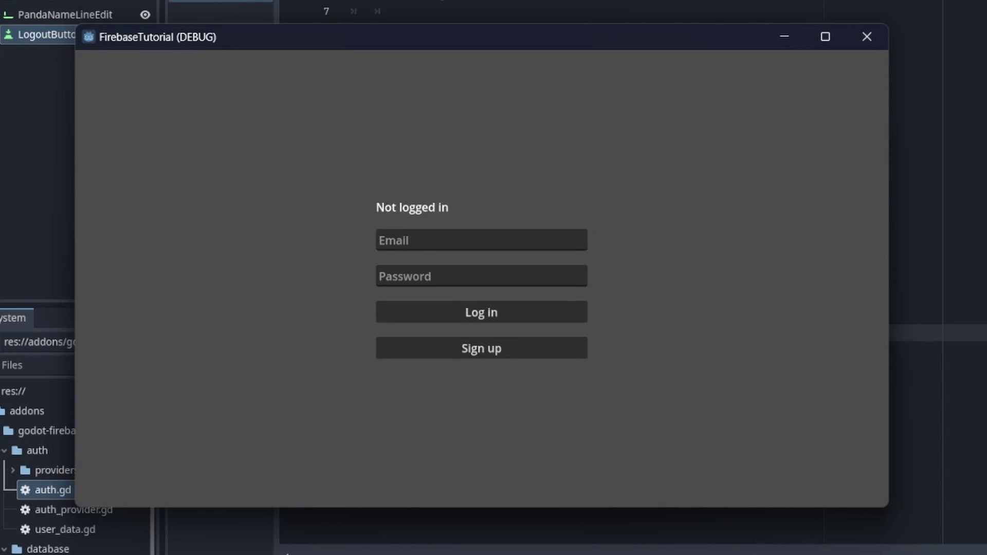
{"action": "left_click", "coordinate": [980, 135]}
Relaunch the game with F5 to confirm it opens on the Not logged in screen
{"action": "key", "text": "F5"}
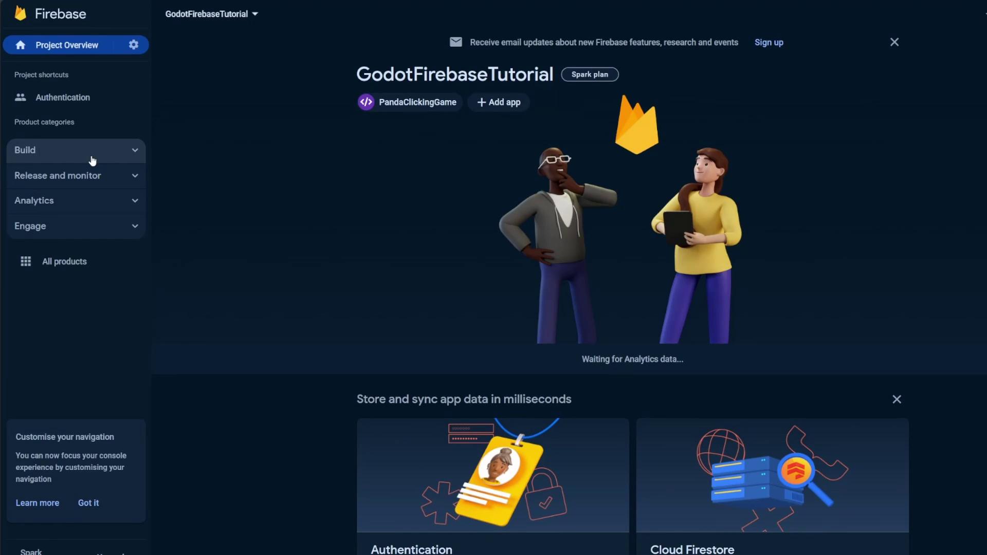
Create a Cloud Firestore database at nam5 (United States) in test mode, skipping the first collection
{"action": "left_click", "coordinate": [92, 160]}
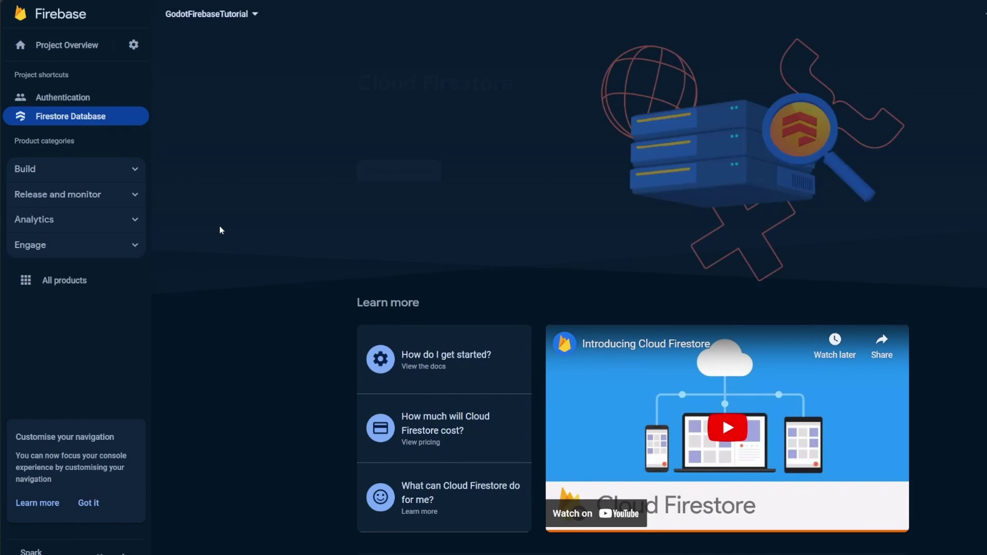
{"action": "left_click", "coordinate": [383, 172]}
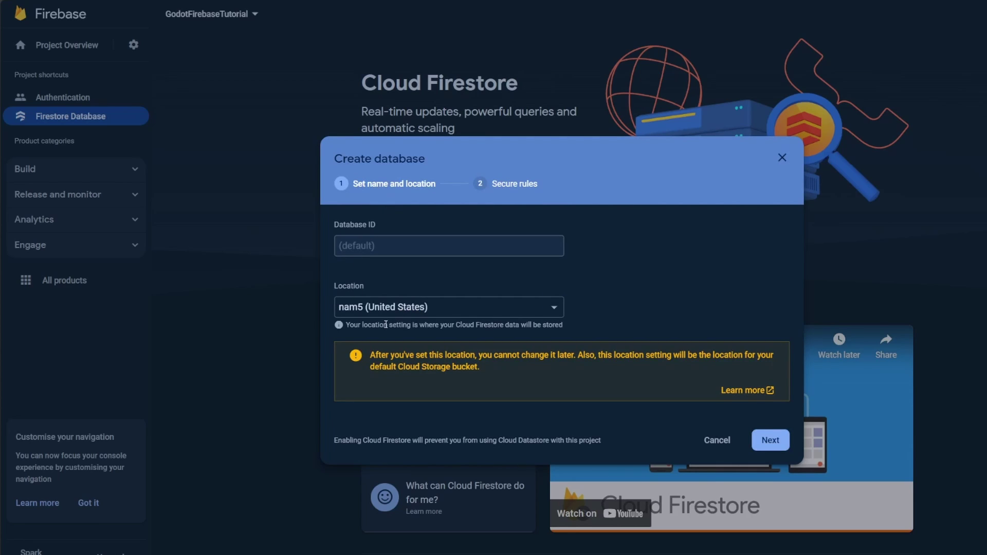
{"action": "left_click", "coordinate": [446, 312]}
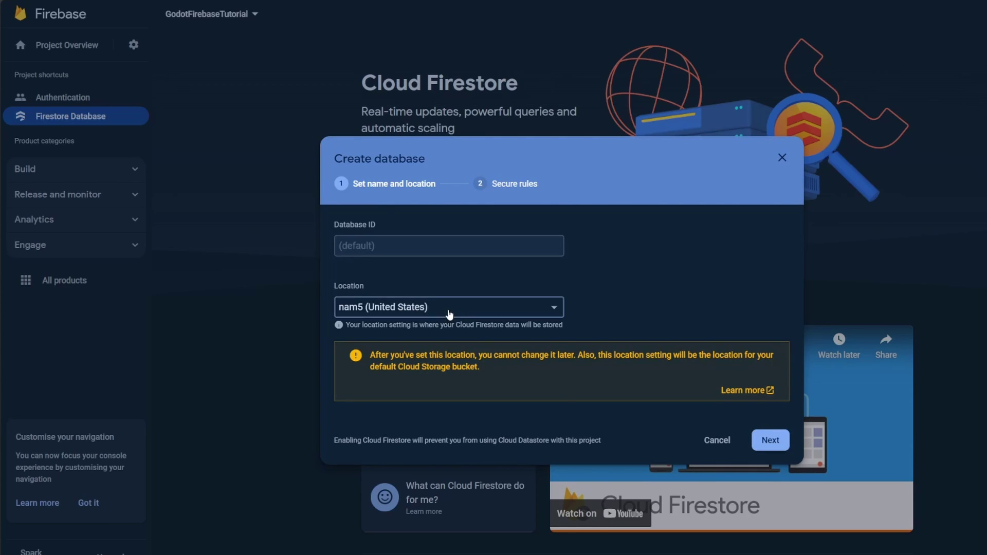
{"action": "left_click", "coordinate": [598, 291]}
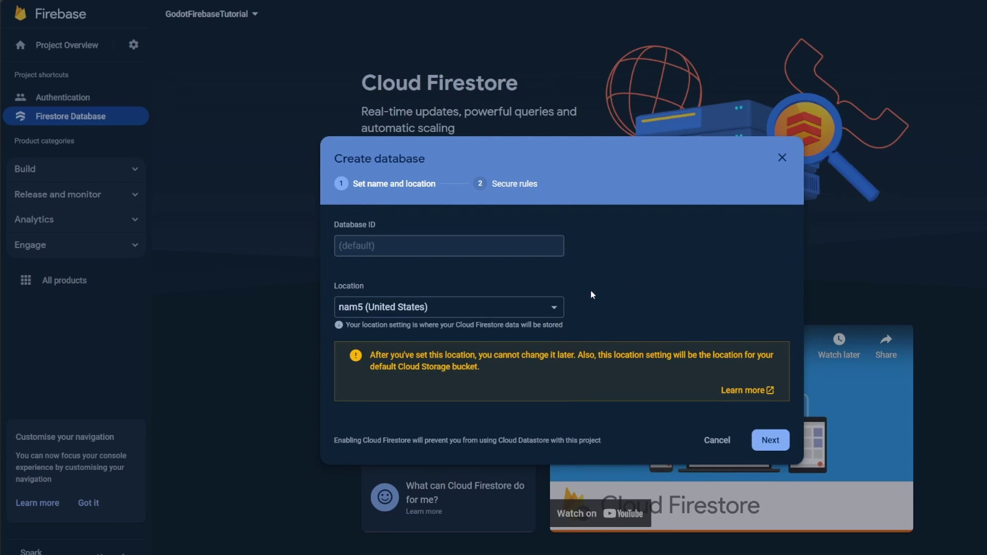
{"action": "left_click", "coordinate": [770, 440]}
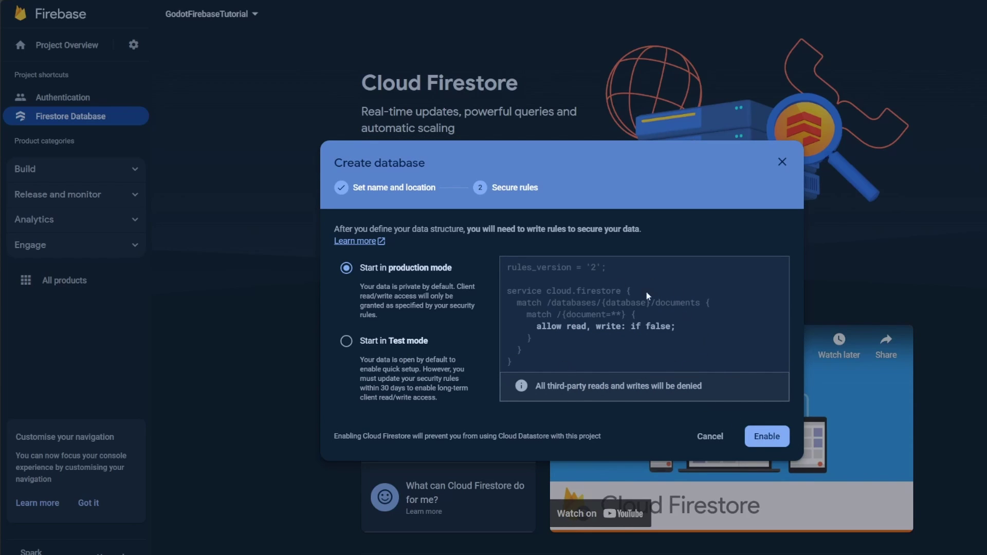
{"action": "left_click", "coordinate": [370, 350]}
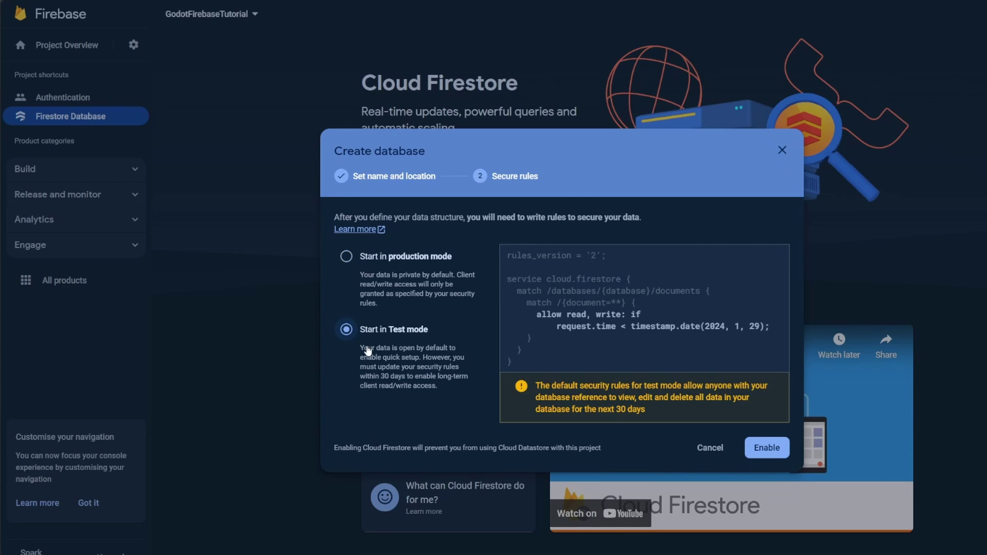
{"action": "left_click", "coordinate": [761, 452]}
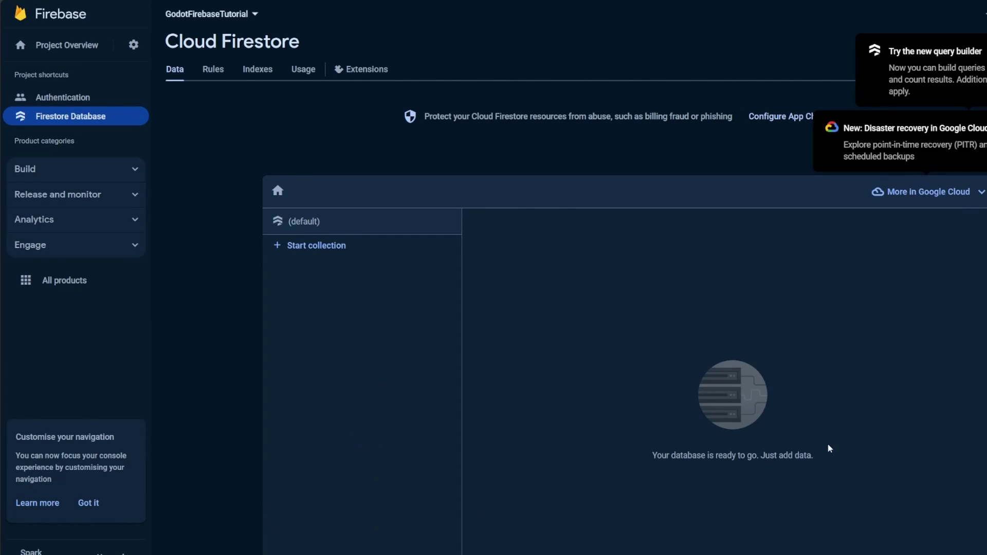
{"action": "left_click", "coordinate": [335, 247]}
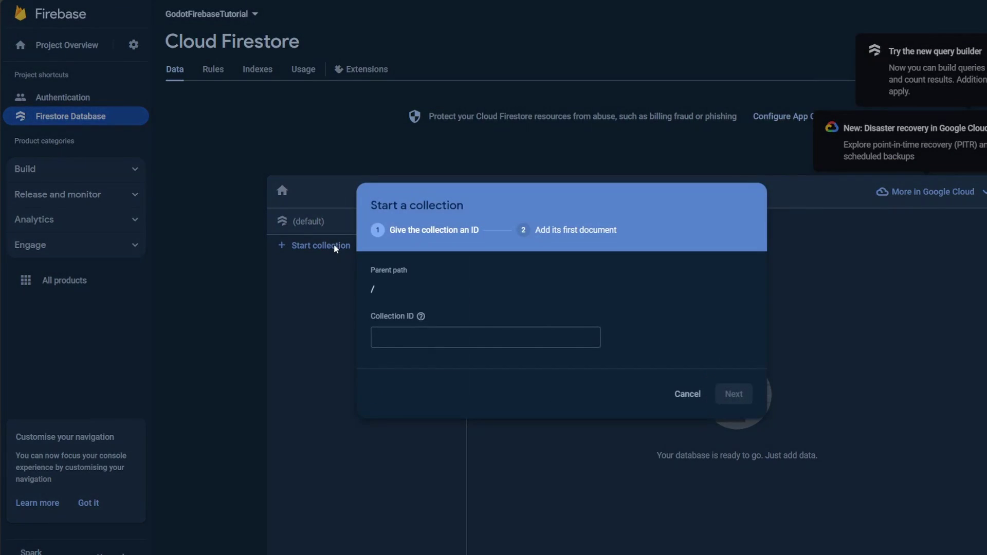
{"action": "left_click", "coordinate": [682, 400]}
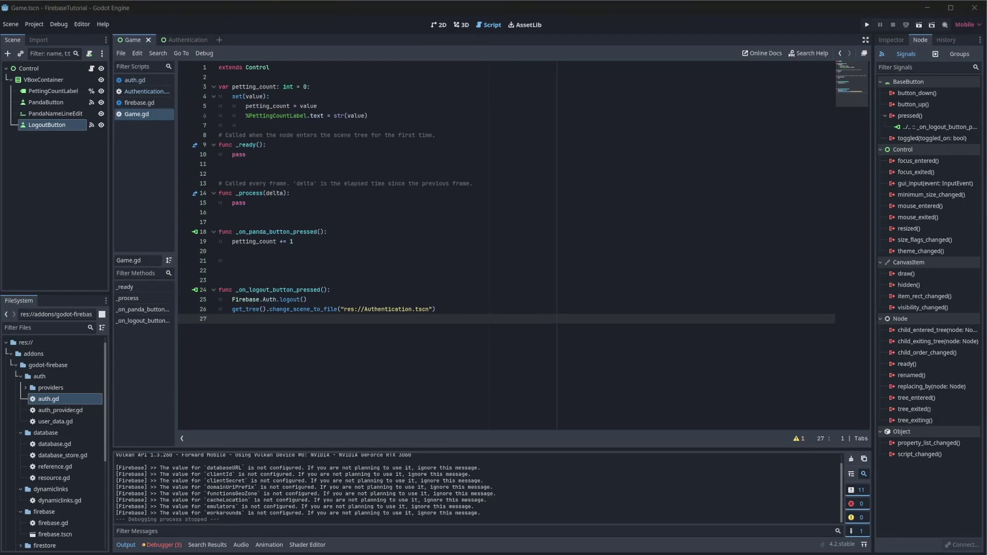
Add a Button under VBoxContainer, name it SaveButton, and place it above LogoutButton
{"action": "left_click", "coordinate": [440, 25]}
{"action": "left_click", "coordinate": [43, 79]}
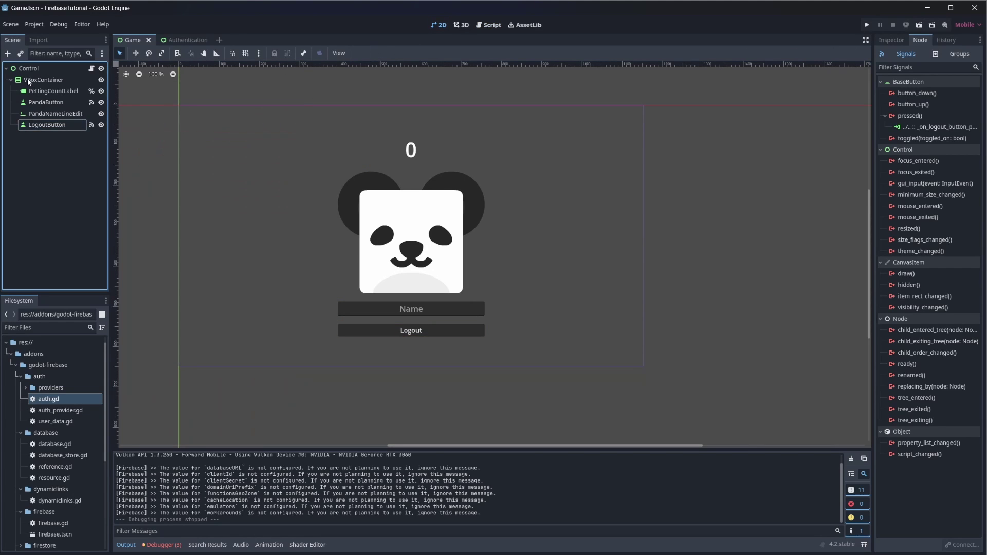
{"action": "left_click", "coordinate": [8, 54]}
{"action": "type", "text": "sa"}
{"action": "key", "text": "BackSpace"}
{"action": "key", "text": "BackSpace"}
{"action": "type", "text": "button"}
{"action": "key", "text": "Return"}
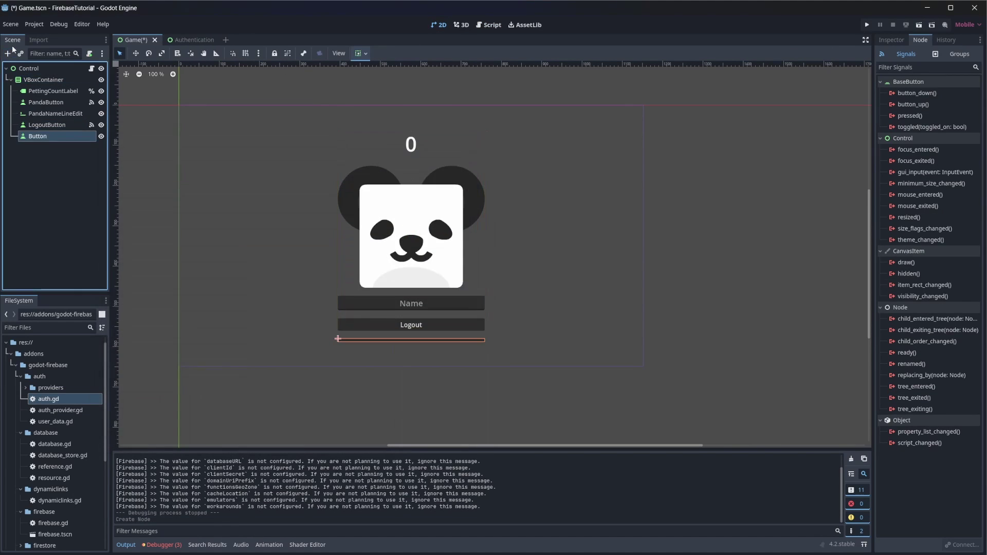
{"action": "key", "text": "F2"}
{"action": "key", "text": "Home"}
{"action": "type", "text": "Save"}
{"action": "key", "text": "Return"}
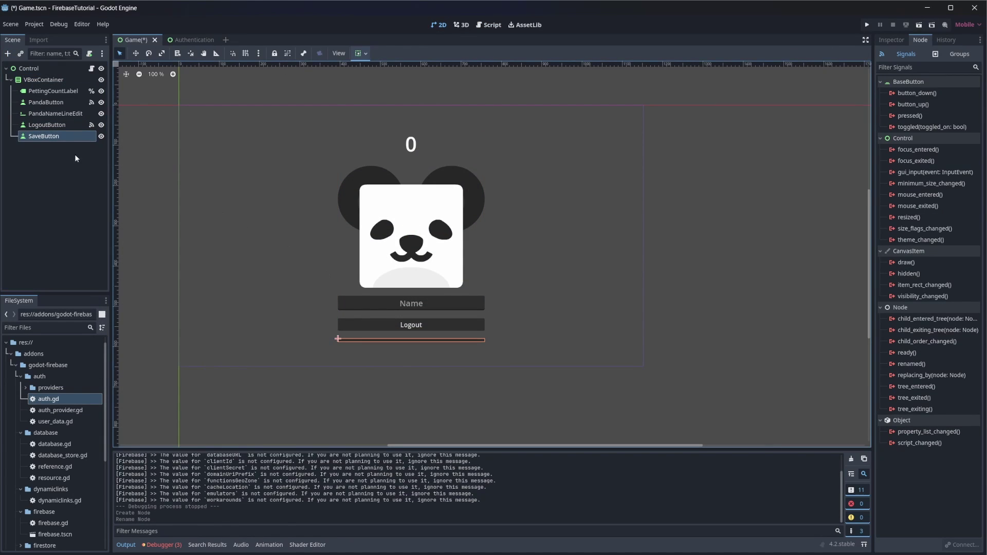
{"action": "left_click_drag", "start_coordinate": [67, 136], "coordinate": [63, 118]}
Set SaveButton's text to 'Save' and connect its pressed signal to _on_save_button_pressed
{"action": "left_click", "coordinate": [884, 42]}
{"action": "left_click", "coordinate": [907, 134]}
{"action": "type", "text": "Save"}
{"action": "left_click", "coordinate": [913, 42]}
{"action": "double_click", "coordinate": [910, 115]}
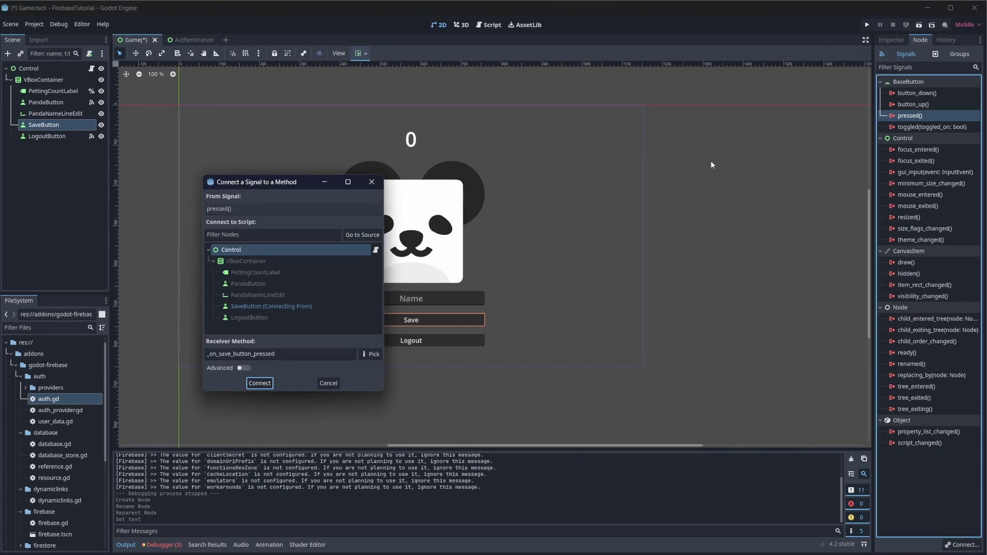
{"action": "left_click", "coordinate": [260, 384]}
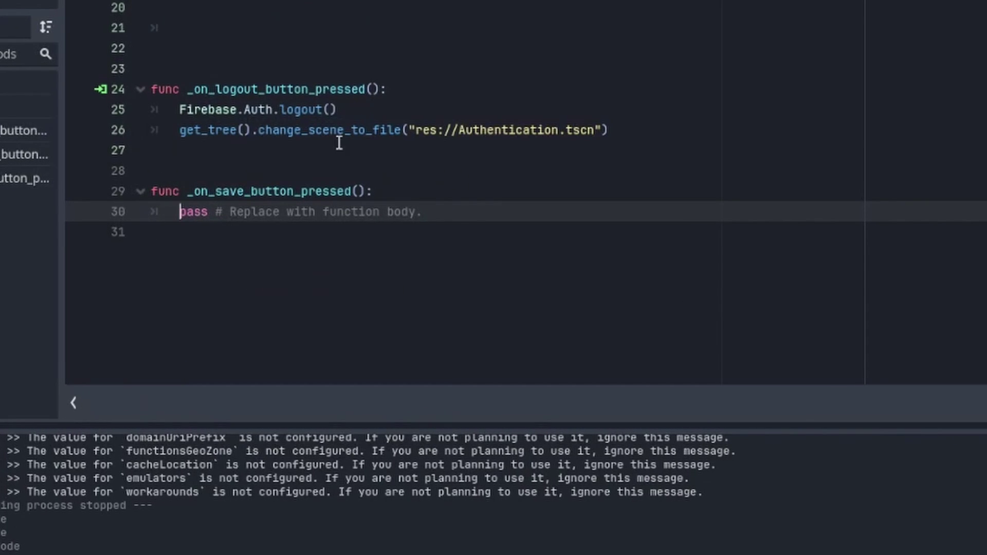
Replace the handler's pass with a save_data() call and declare func save_data()
{"action": "left_click_drag", "start_coordinate": [456, 213], "coordinate": [181, 215]}
{"action": "key", "text": "BackSpace"}
{"action": "type", "text": "save_data()"}
{"action": "key", "text": "Return"}
{"action": "key", "text": "Return"}
{"action": "key", "text": "BackSpace"}
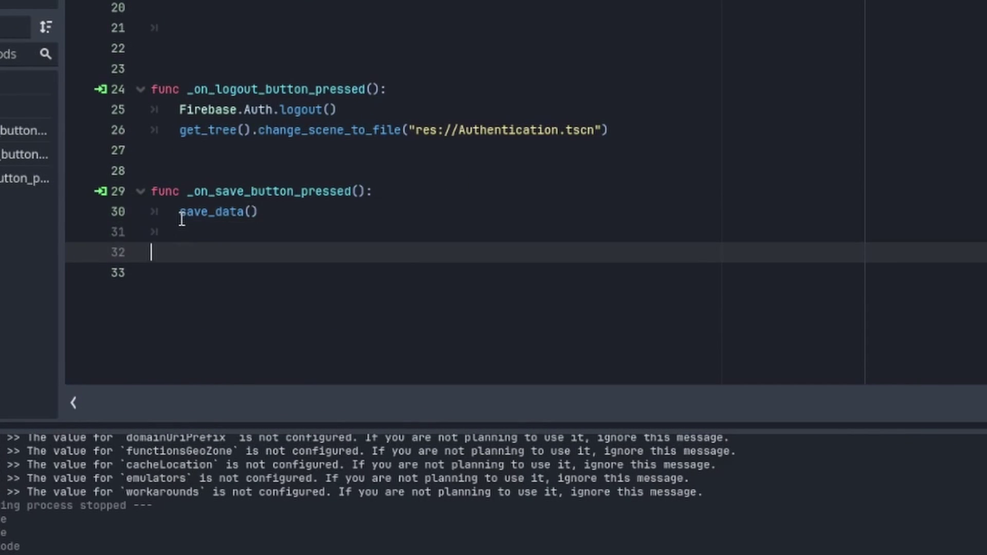
{"action": "type", "text": "func save_data():"}
{"action": "key", "text": "Return"}
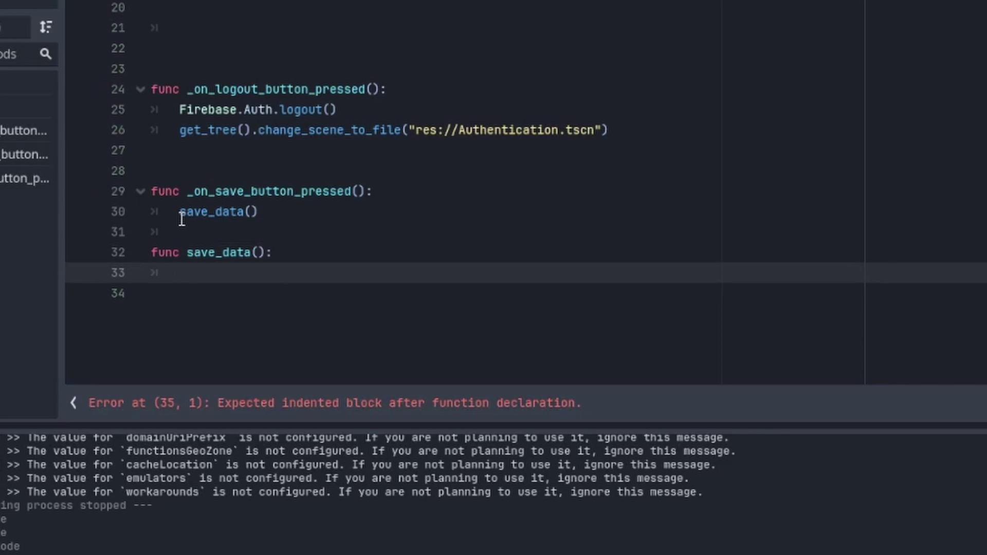
In save_data, get auth, check auth.localid, and get the FirestoreCollection for COLLECTION_ID ('panda_stats')
{"action": "type", "text": "Firebase.Auth.auth"}
{"action": "left_click", "coordinate": [179, 272]}
{"action": "type", "text": "var auth ="}
{"action": "left_click", "coordinate": [431, 280]}
{"action": "key", "text": "Return"}
{"action": "type", "text": "if "}
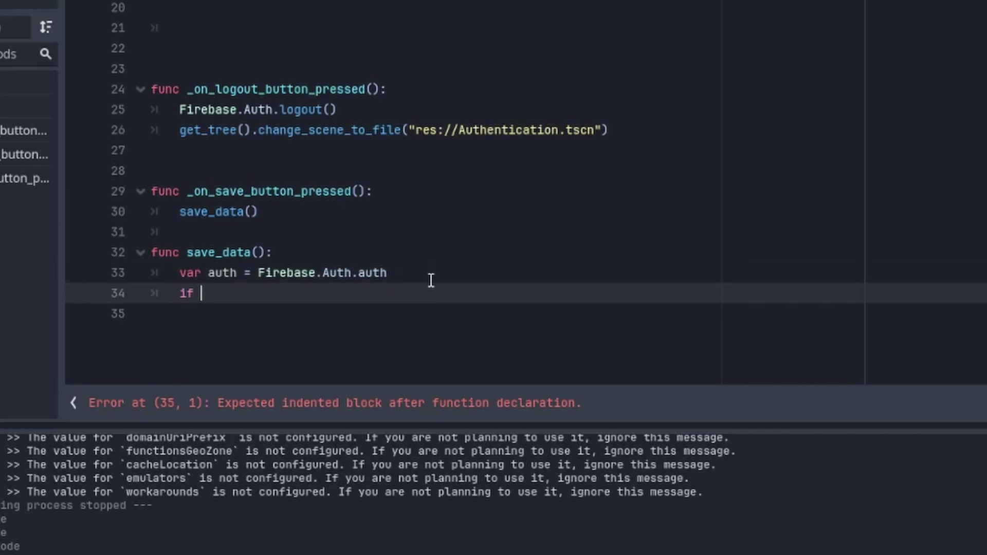
{"action": "type", "text": "auth.local"}
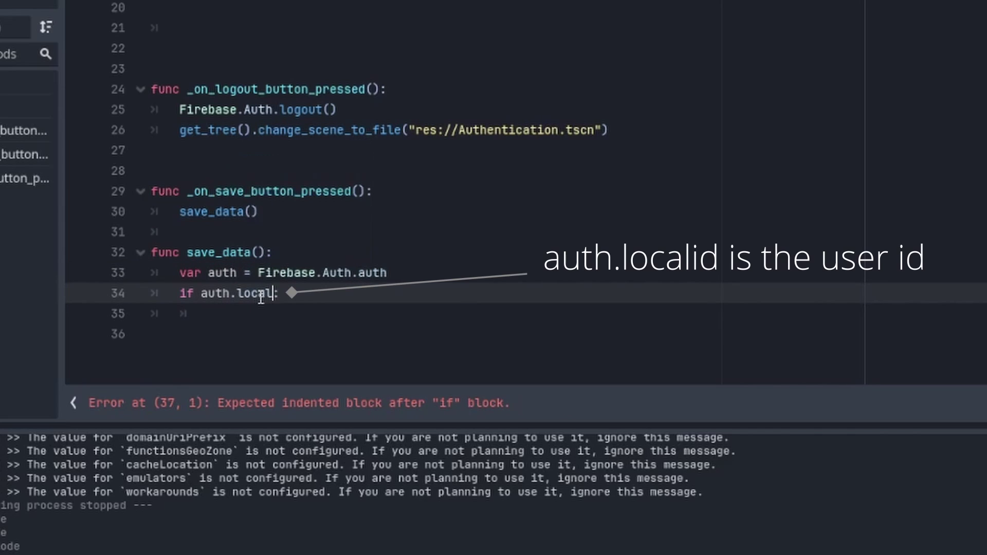
{"action": "type", "text": "id"}
{"action": "left_click", "coordinate": [267, 308]}
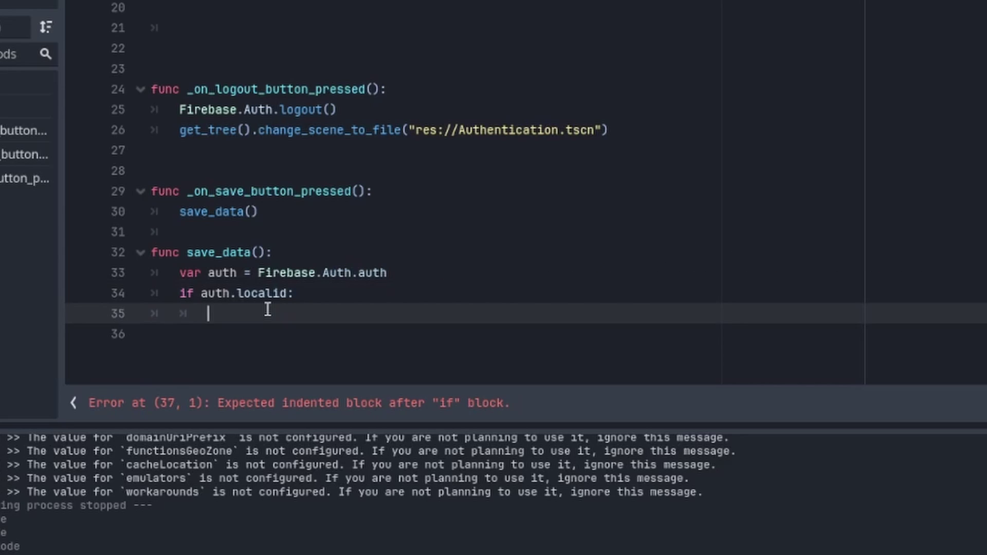
{"action": "type", "text": "var collection: Firestor"}
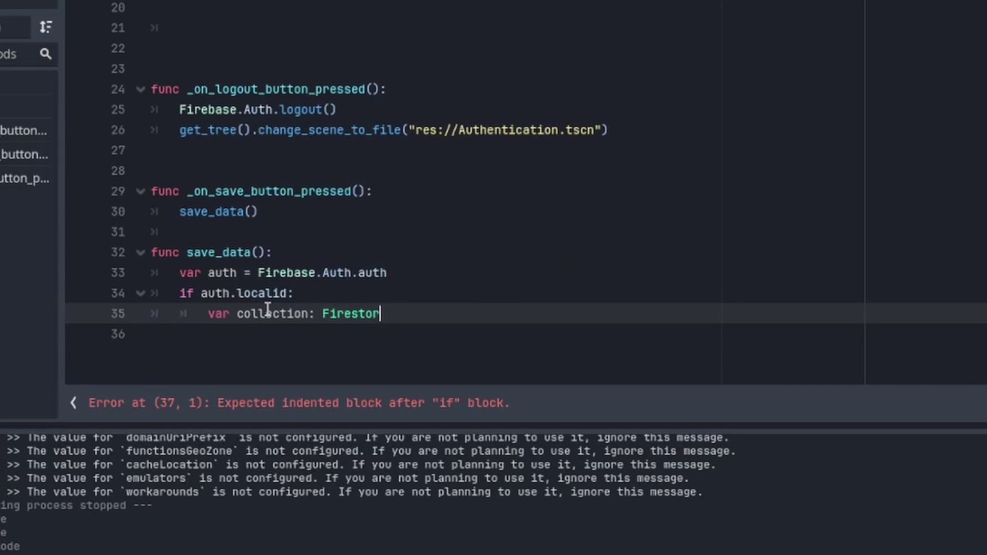
{"action": "type", "text": "ecoll"}
{"action": "key", "text": "Return"}
{"action": "type", "text": "= "}
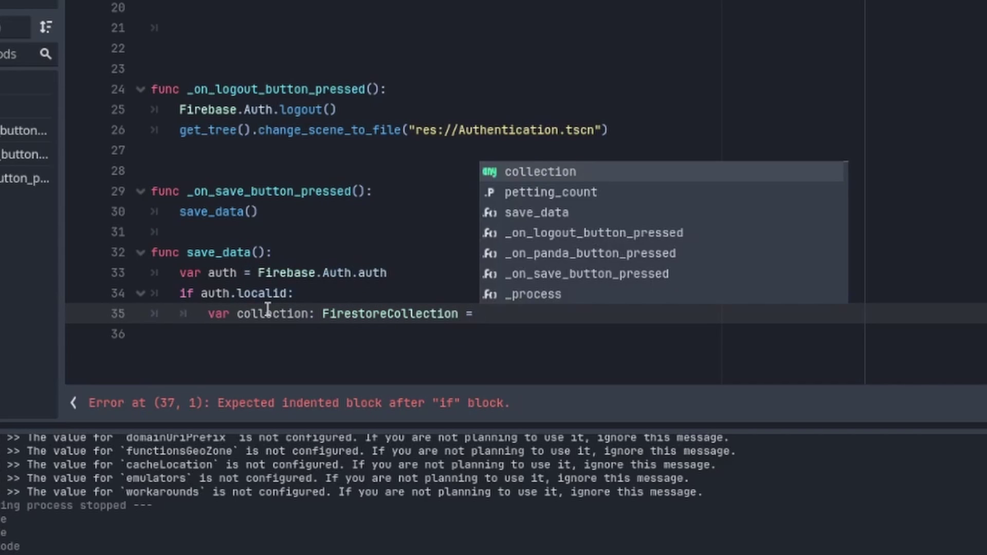
{"action": "type", "text": "Firebase.Firestore."}
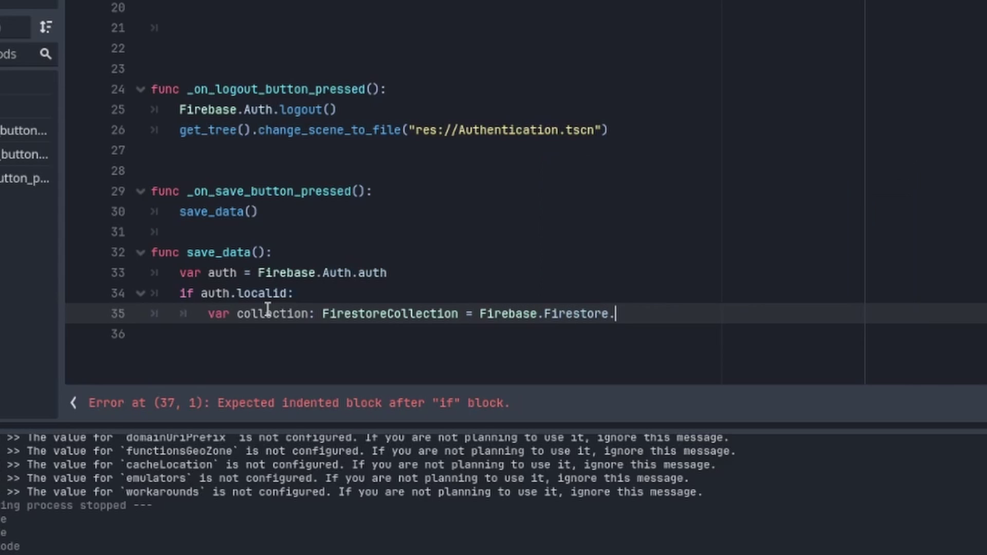
{"action": "type", "text": "collection(COLLECTION_ID"}
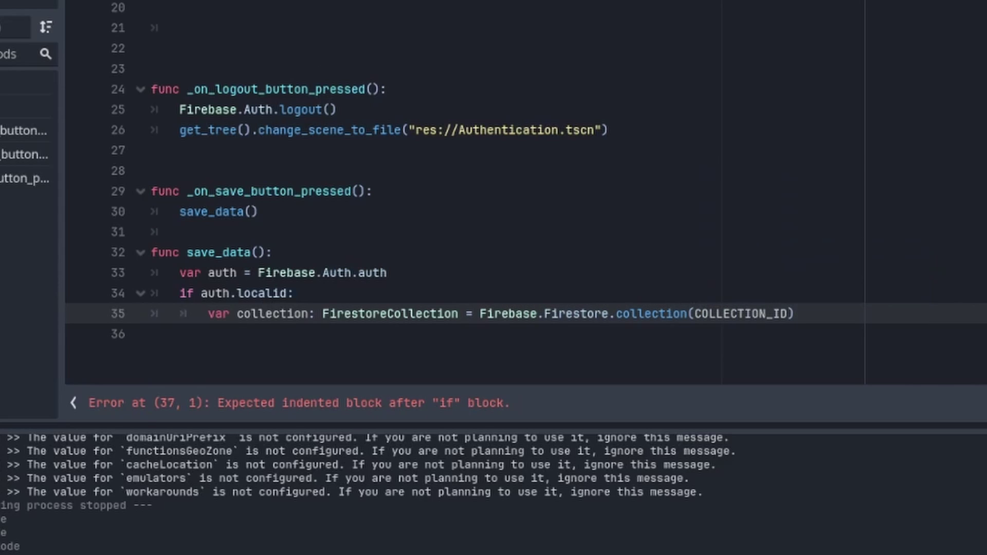
{"action": "type", "text": "var "}
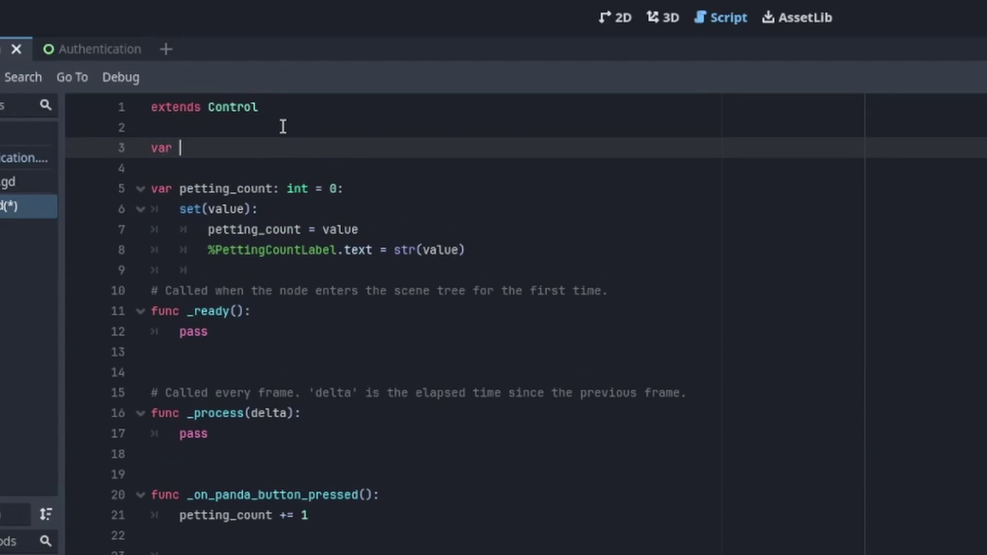
{"action": "type", "text": "COLLECTION_ID"}
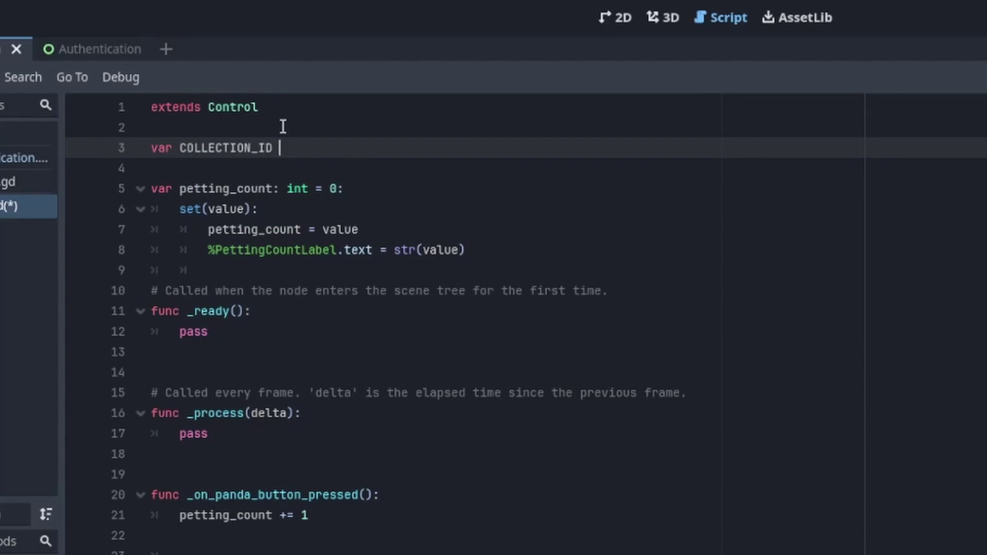
{"action": "type", "text": "= \"panda_stats"}
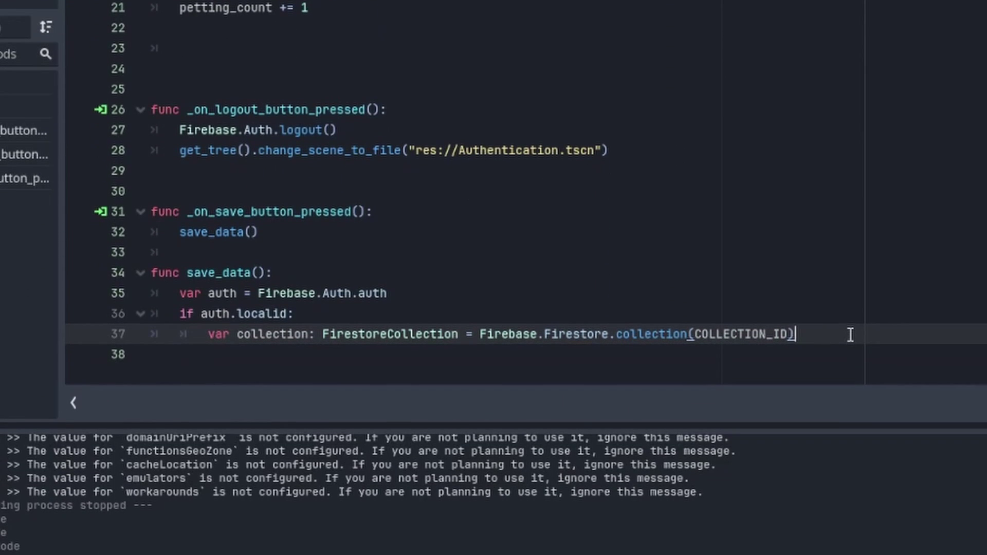
Add 'var task: FirestoreTask = collection.update(auth.localid, data)' below the collection line
{"action": "key", "text": "Return"}
{"action": "type", "text": "var task: FirestoreTask "}
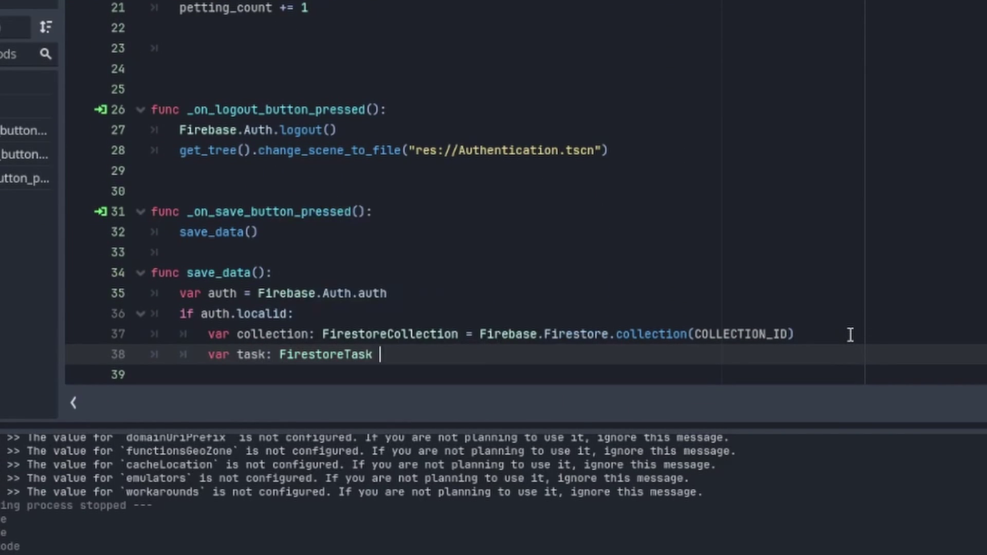
{"action": "type", "text": "= collection.update"}
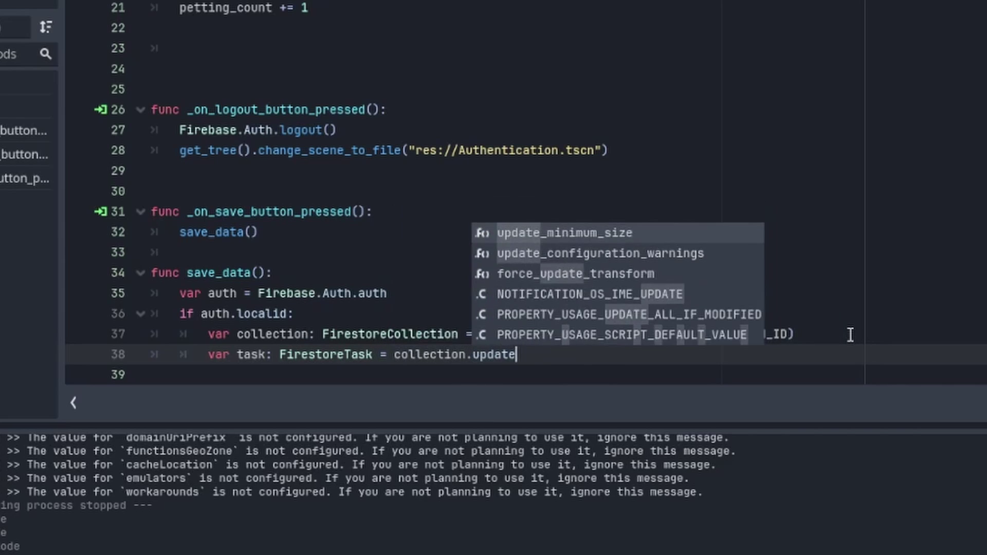
{"action": "type", "text": "("}
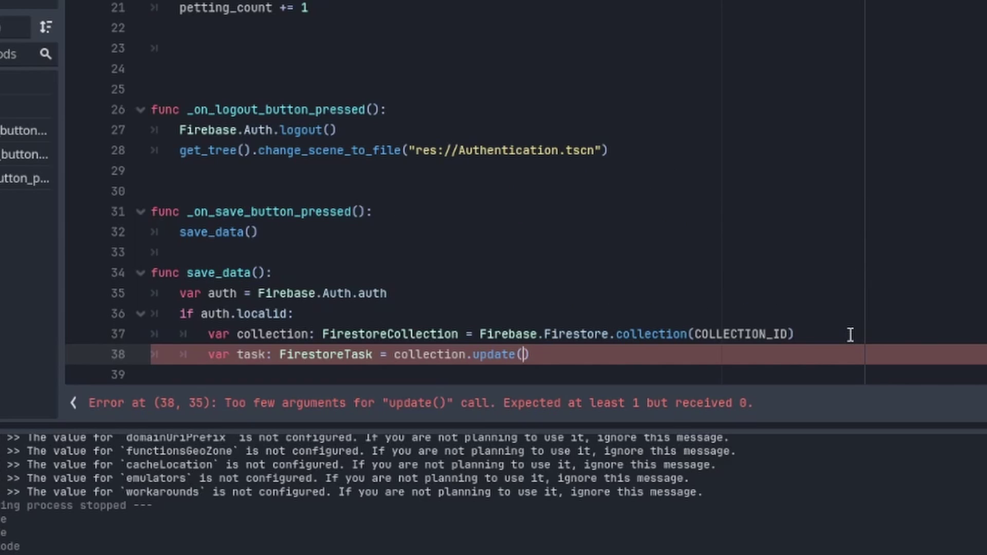
{"action": "type", "text": "auth.localid"}
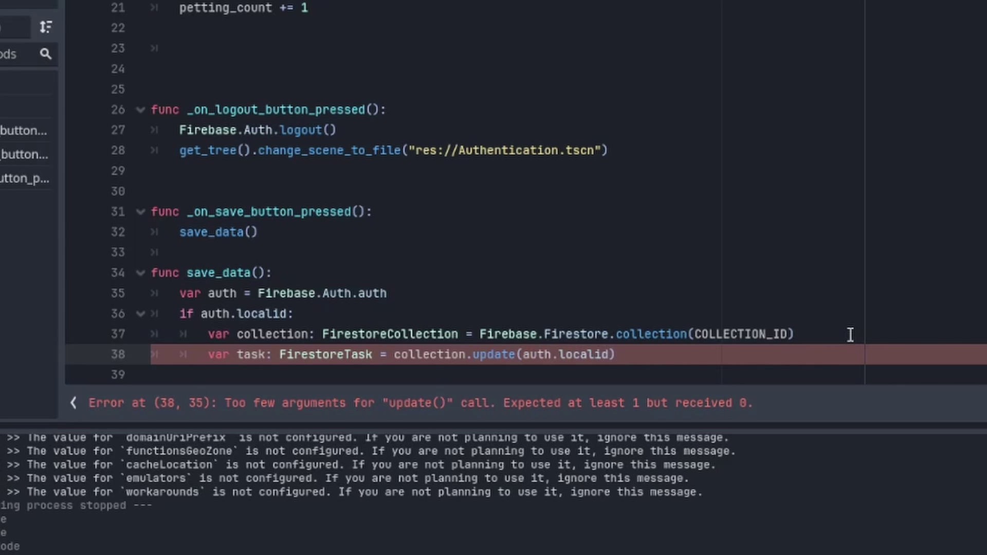
{"action": "type", "text": ", "}
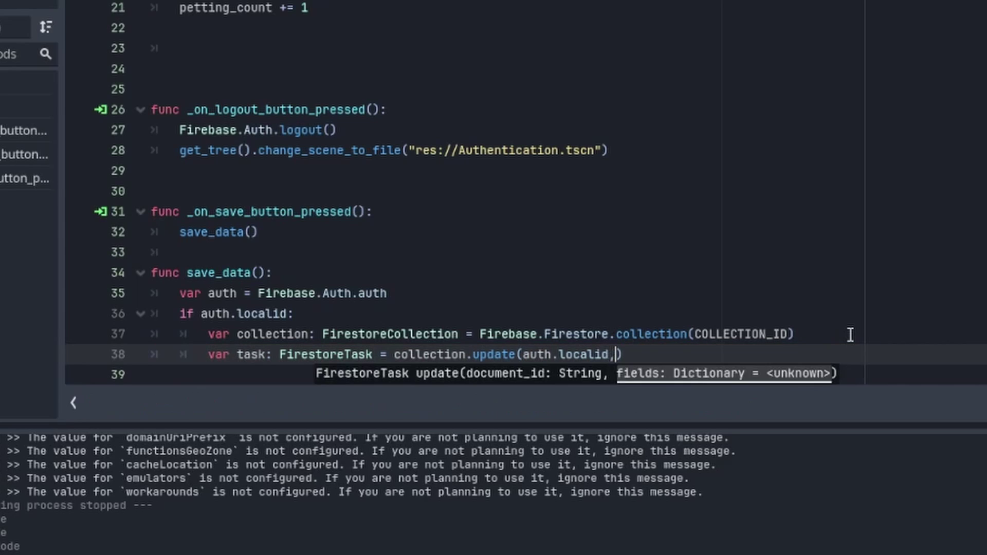
{"action": "type", "text": "data"}
{"action": "left_click", "coordinate": [516, 263]}
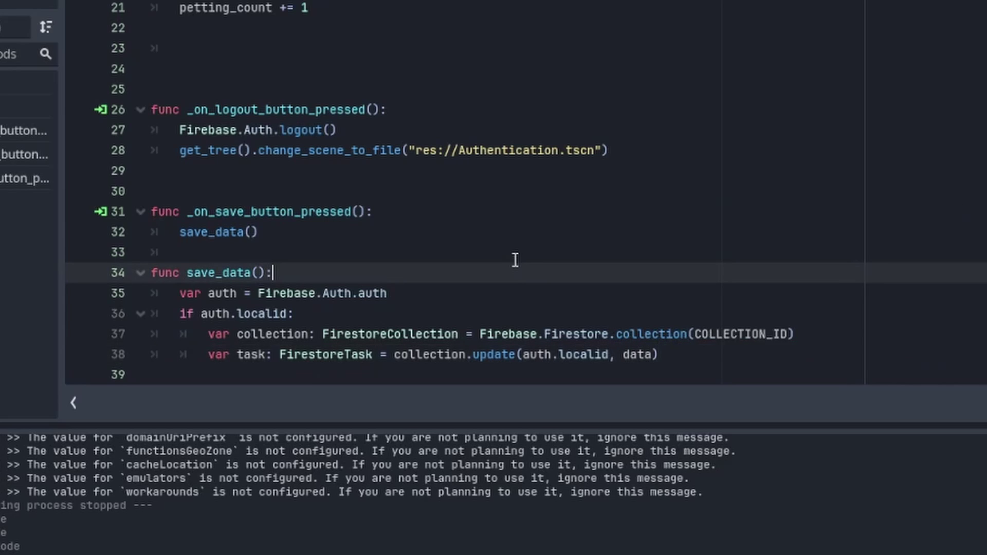
Declare a data Dictionary with panda_name and petting_count entries before the update call
{"action": "scroll", "coordinate": [814, 313], "scroll_direction": "down", "scroll_amount": 1}
{"action": "left_click", "coordinate": [814, 314]}
{"action": "key", "text": "Return"}
{"action": "type", "text": "var data"}
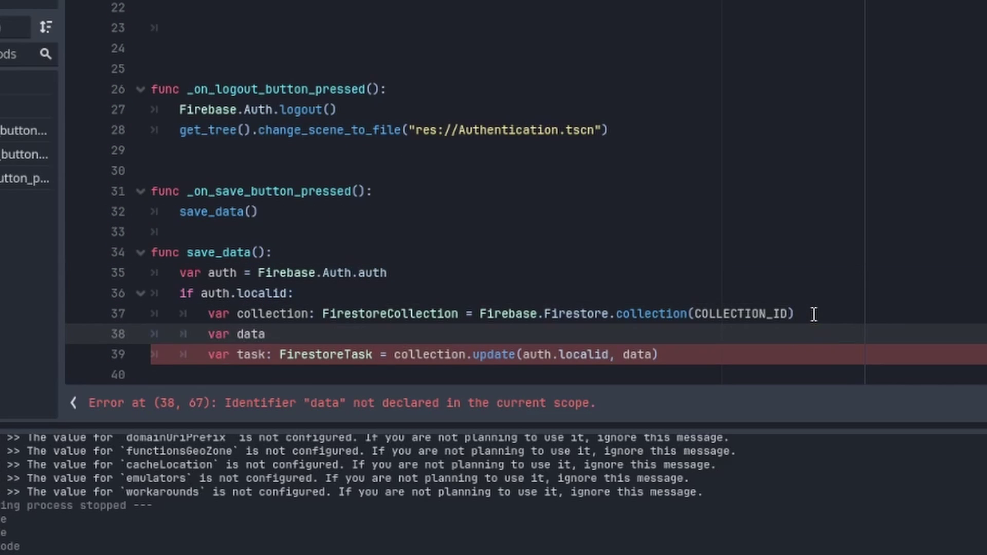
{"action": "type", "text": ": Dictionary = {"}
{"action": "key", "text": "Return"}
{"action": "scroll", "coordinate": [836, 274], "scroll_direction": "down", "scroll_amount": 1}
{"action": "type", "text": "\"panda_name\": panda_name,"}
{"action": "key", "text": "Return"}
{"action": "type", "text": "\"petting_count\""}
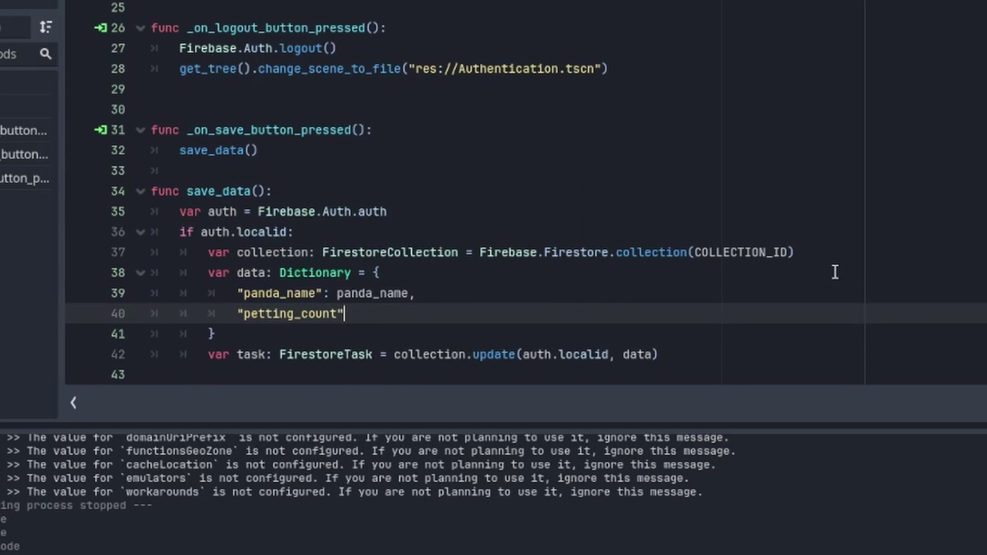
{"action": "type", "text": ": petting_count"}
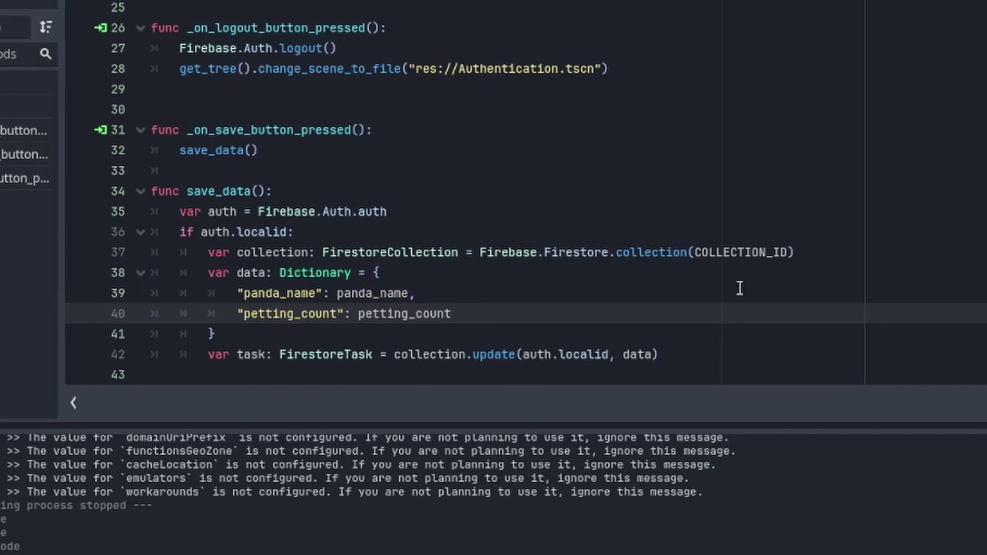
Look up where petting_count is declared, then select the undeclared panda_name identifier
{"action": "double_click", "coordinate": [405, 314]}
{"action": "left_click", "coordinate": [405, 313], "text": "ctrl"}
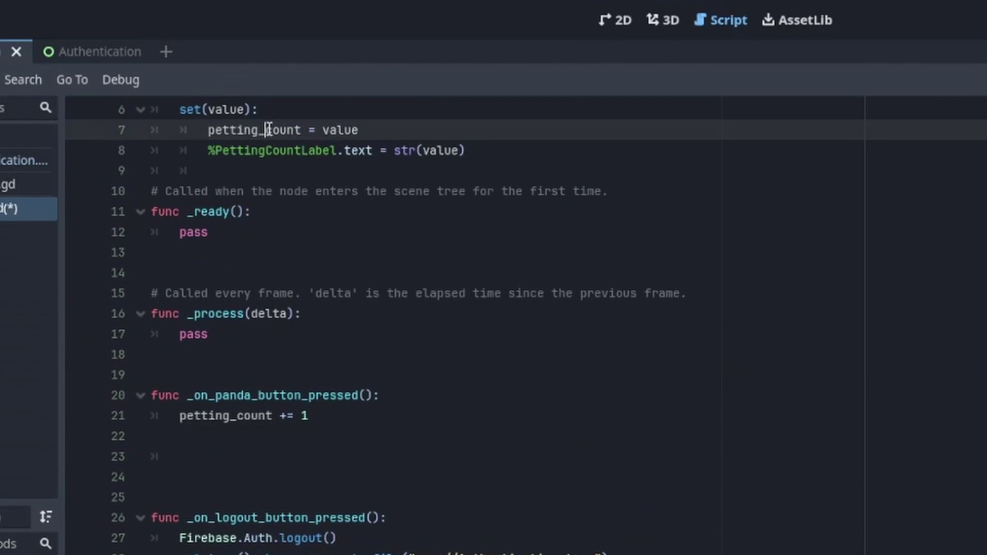
{"action": "scroll", "coordinate": [271, 129], "scroll_direction": "up", "scroll_amount": 1}
{"action": "double_click", "coordinate": [203, 150]}
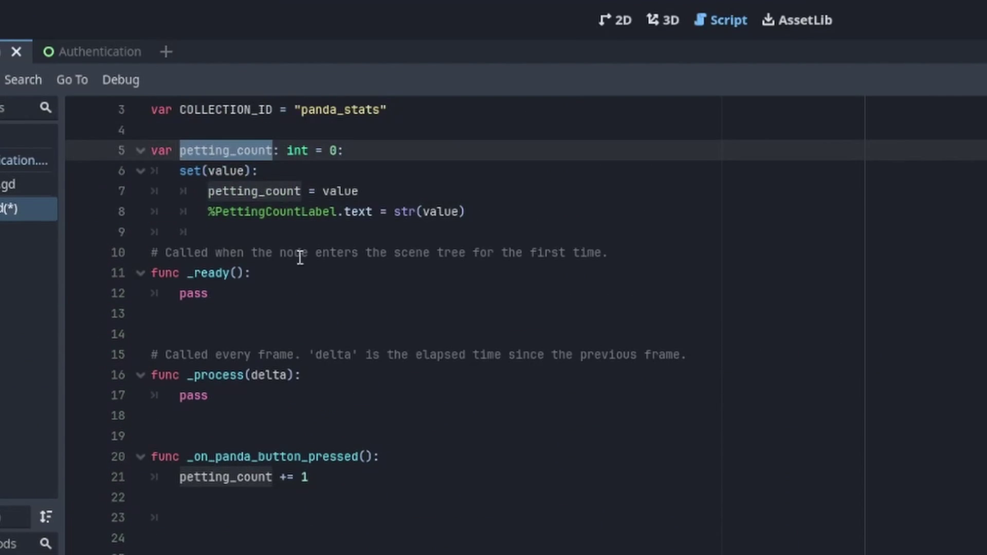
{"action": "scroll", "coordinate": [346, 374], "scroll_direction": "down", "scroll_amount": 2}
{"action": "scroll", "coordinate": [410, 249], "scroll_direction": "down", "scroll_amount": 6}
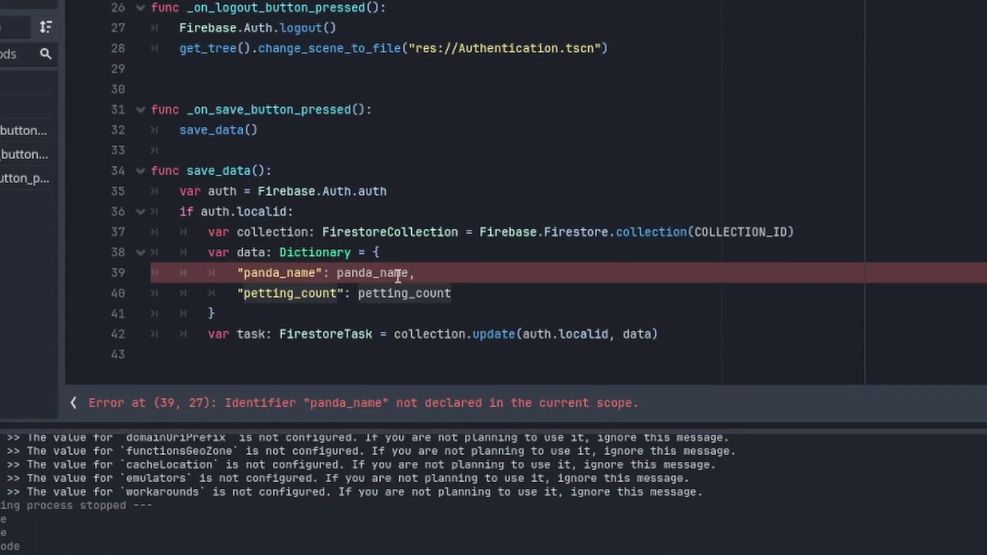
{"action": "left_click", "coordinate": [465, 277]}
{"action": "double_click", "coordinate": [373, 273]}
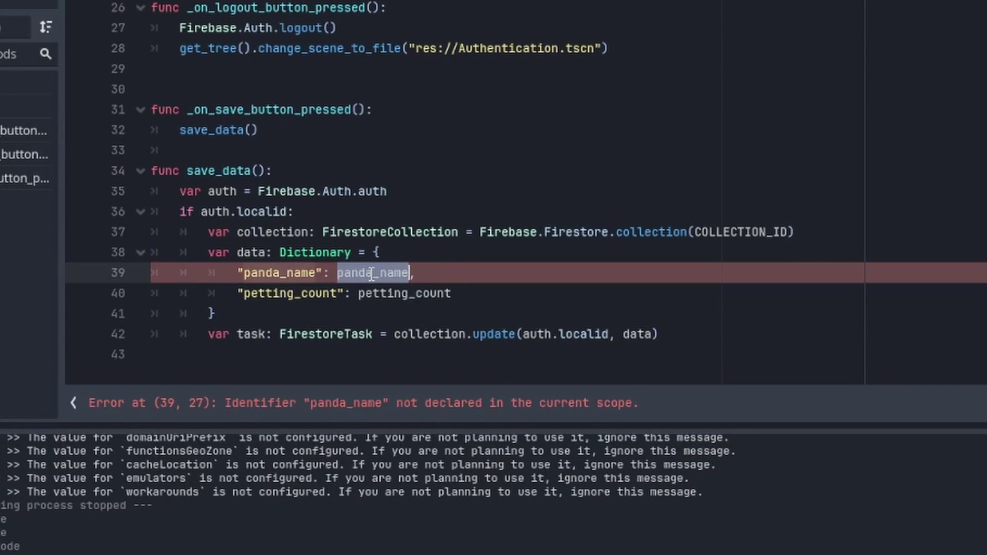
Declare var panda_name as the PandaNameLineEdit node's .text
{"action": "left_click", "coordinate": [822, 237]}
{"action": "key", "text": "Return"}
{"action": "type", "text": "var panda_name ="}
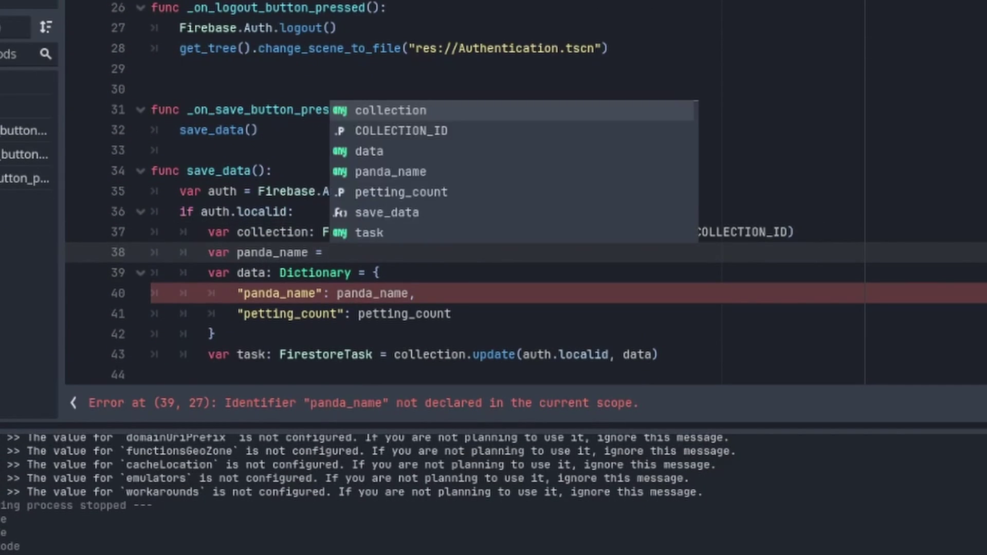
{"action": "left_click_drag", "start_coordinate": [26, 154], "coordinate": [440, 250]}
{"action": "type", "text": ".text"}
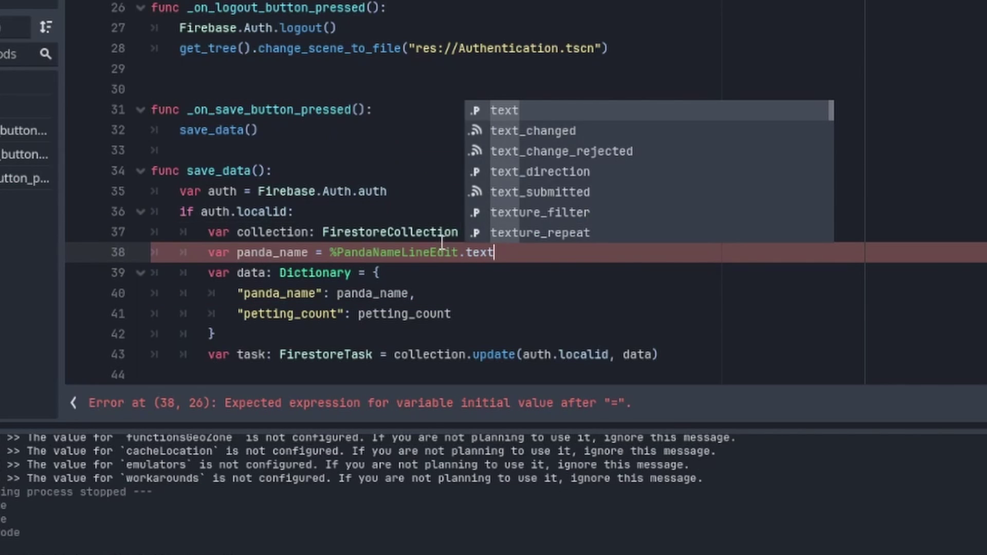
{"action": "left_click", "coordinate": [396, 210]}
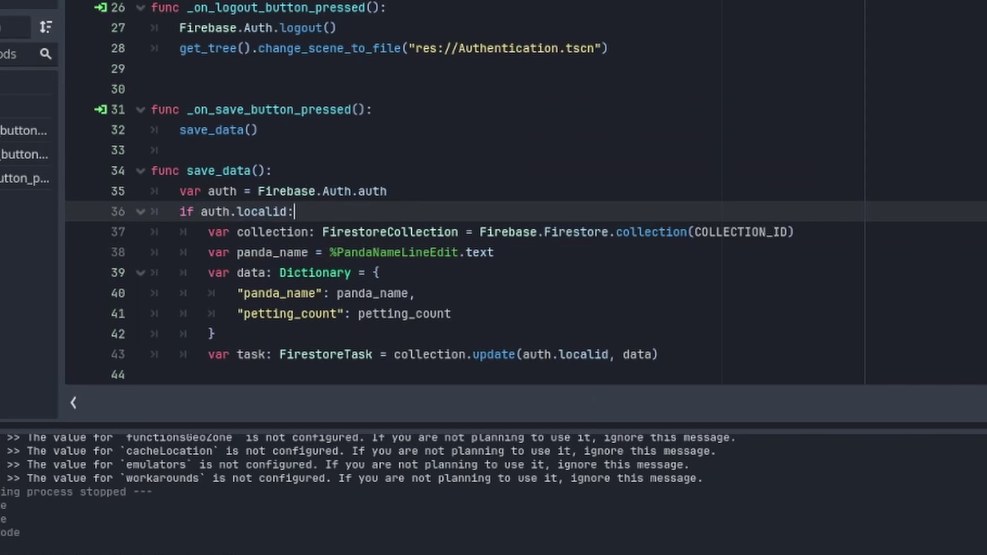
Run the game, pet the panda, name it Bamboo, and save
{"action": "key", "text": "F5"}
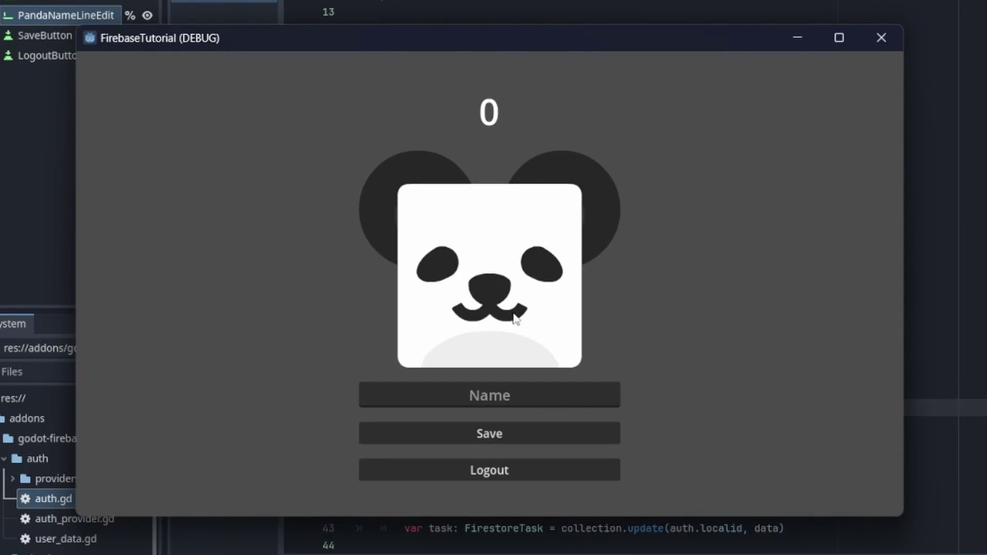
{"action": "left_click", "coordinate": [516, 282]}
{"action": "left_click", "coordinate": [517, 283]}
{"action": "left_click", "coordinate": [506, 396]}
{"action": "type", "text": "Bamboo"}
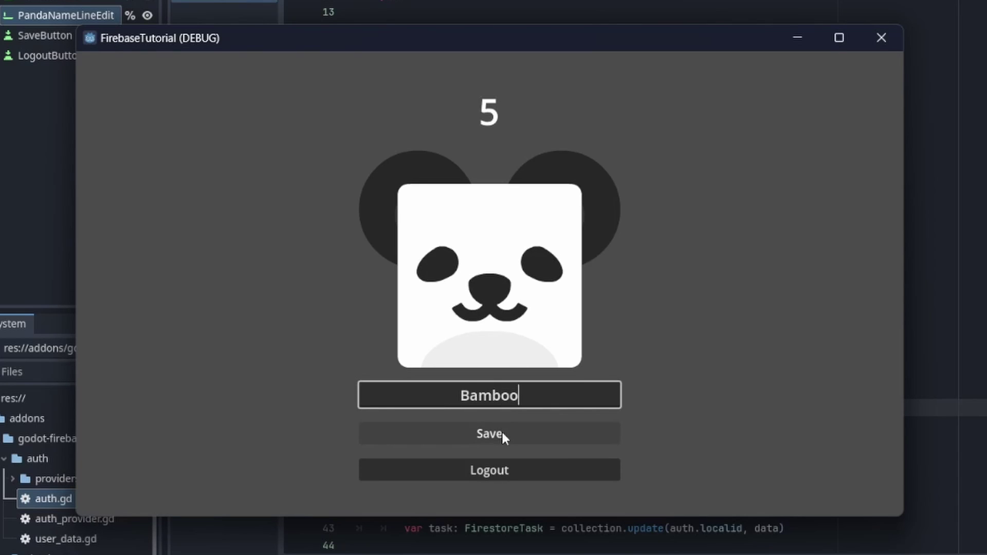
{"action": "left_click", "coordinate": [502, 432]}
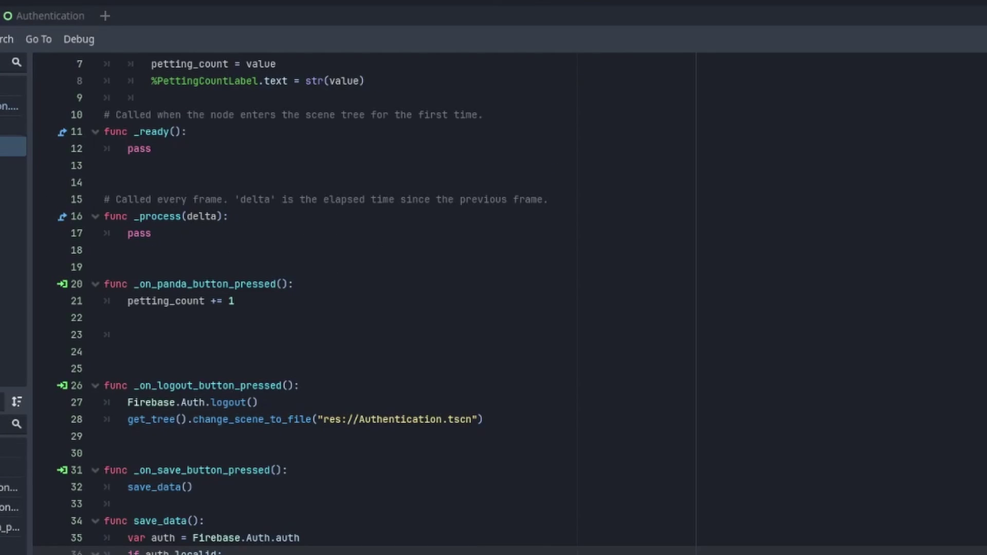
Replace the pass statement in _ready with a load_data() call
{"action": "left_click", "coordinate": [412, 319]}
{"action": "scroll", "coordinate": [413, 320], "scroll_direction": "up", "scroll_amount": 2}
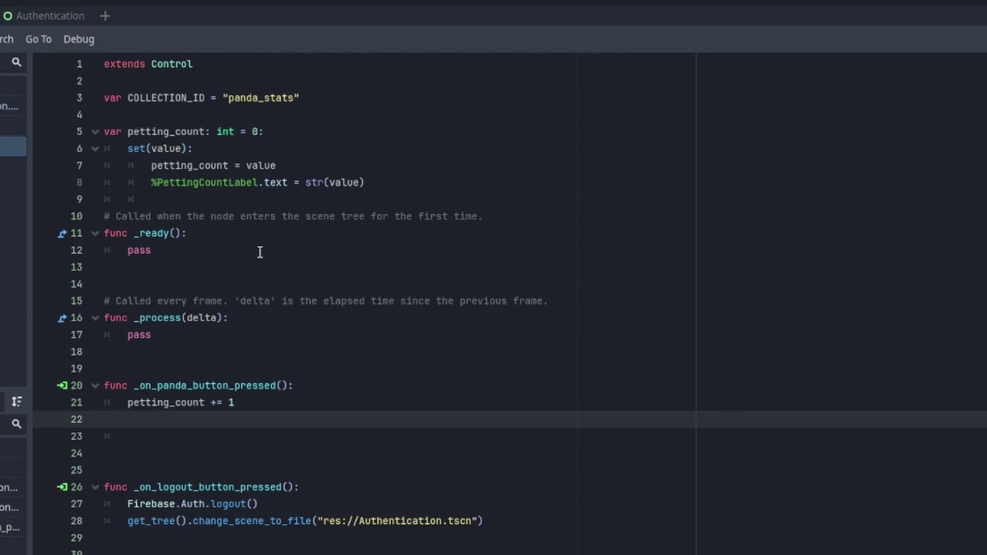
{"action": "left_click", "coordinate": [242, 250]}
{"action": "key", "text": "shift+Home"}
{"action": "key", "text": "BackSpace"}
{"action": "type", "text": "_data()"}
Add a func load_data(): with the auth and collection lines copied from save_data
{"action": "left_click", "coordinate": [283, 463]}
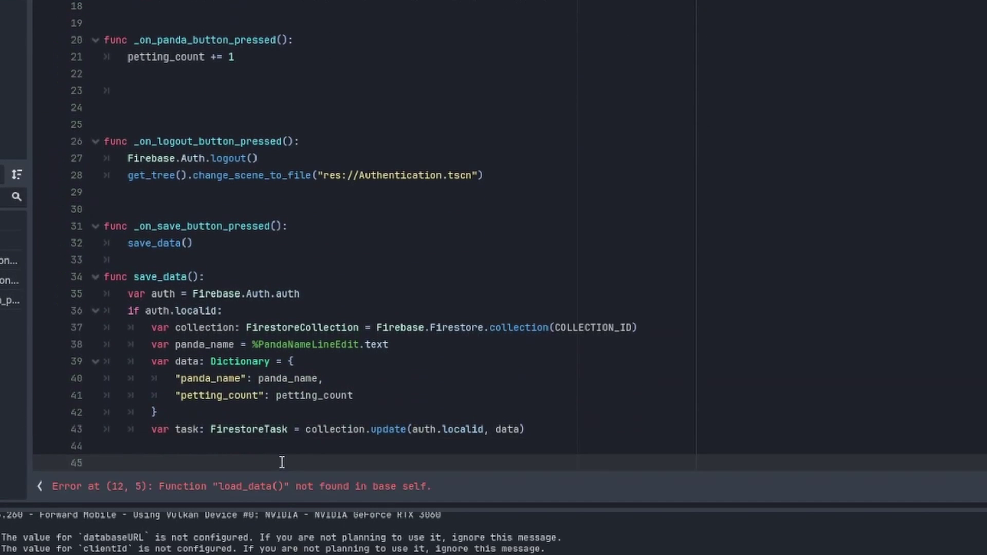
{"action": "type", "text": "func load_daa"}
{"action": "key", "text": "BackSpace"}
{"action": "type", "text": "ta():"}
{"action": "key", "text": "Return"}
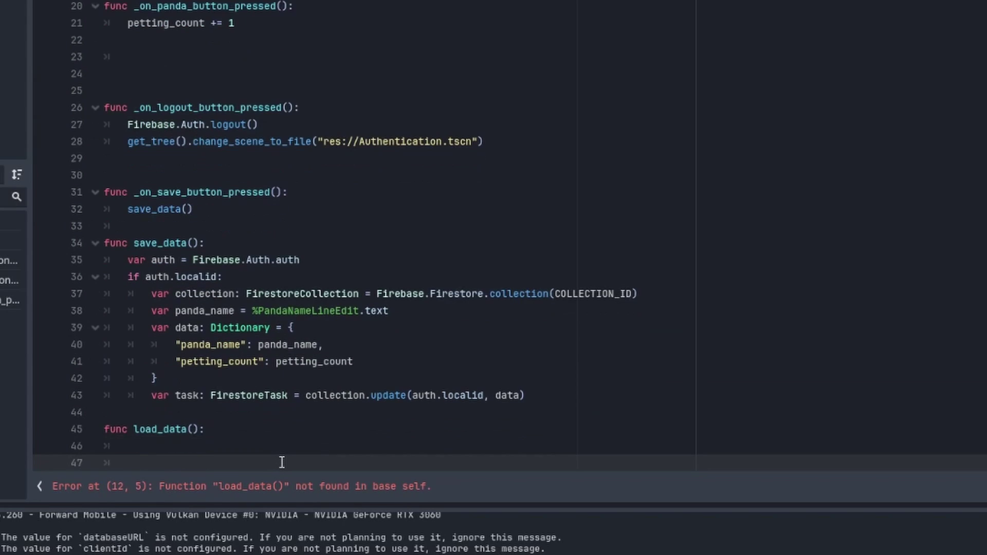
{"action": "left_click_drag", "start_coordinate": [105, 243], "coordinate": [638, 277]}
{"action": "key", "text": "ctrl+c"}
{"action": "key", "text": "ctrl+v"}
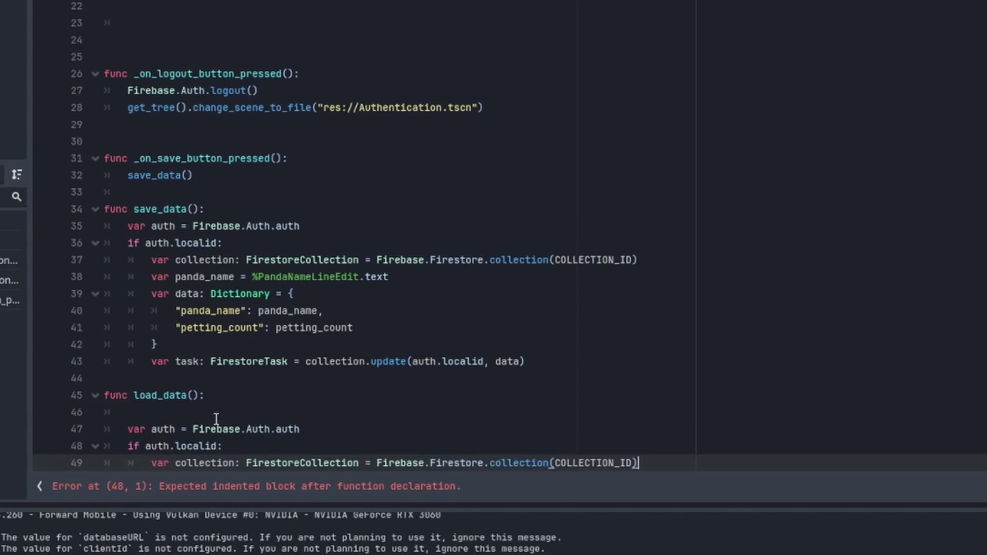
{"action": "left_click", "coordinate": [269, 388]}
{"action": "type", "text": "\\"}
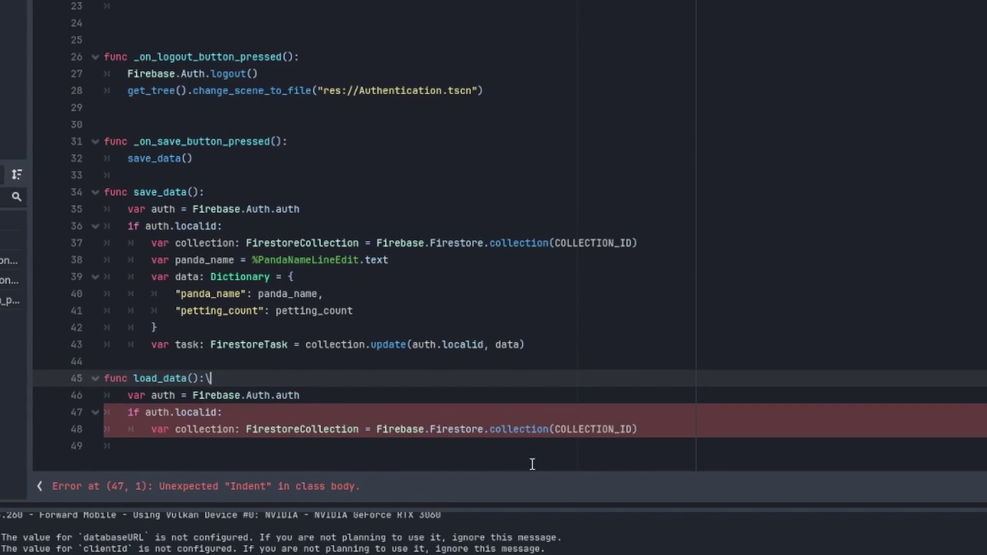
Fetch the document with collection.get_doc(auth.localid) and await task_finished as finished_task
{"action": "left_click", "coordinate": [664, 425]}
{"action": "key", "text": "Return"}
{"action": "type", "text": "var "}
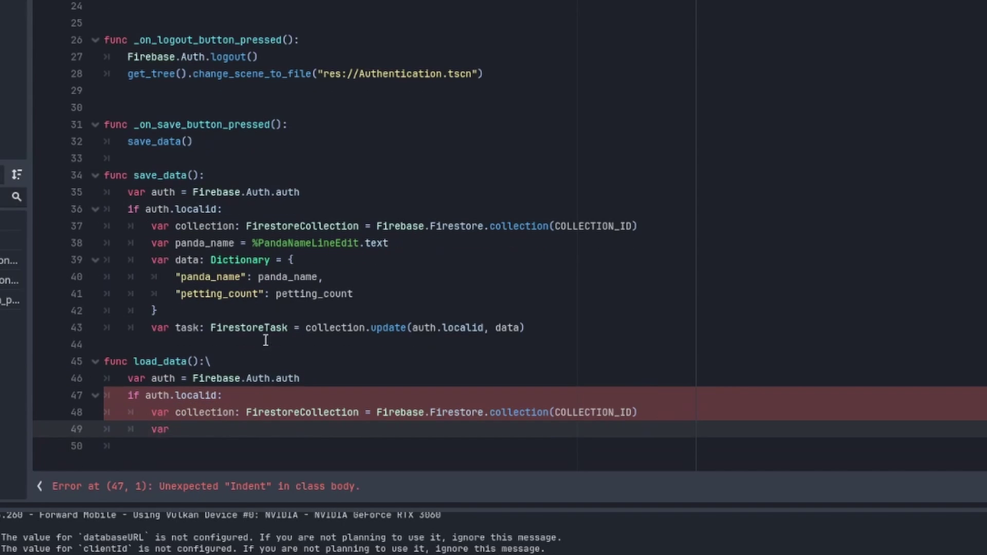
{"action": "type", "text": "task: Fi"}
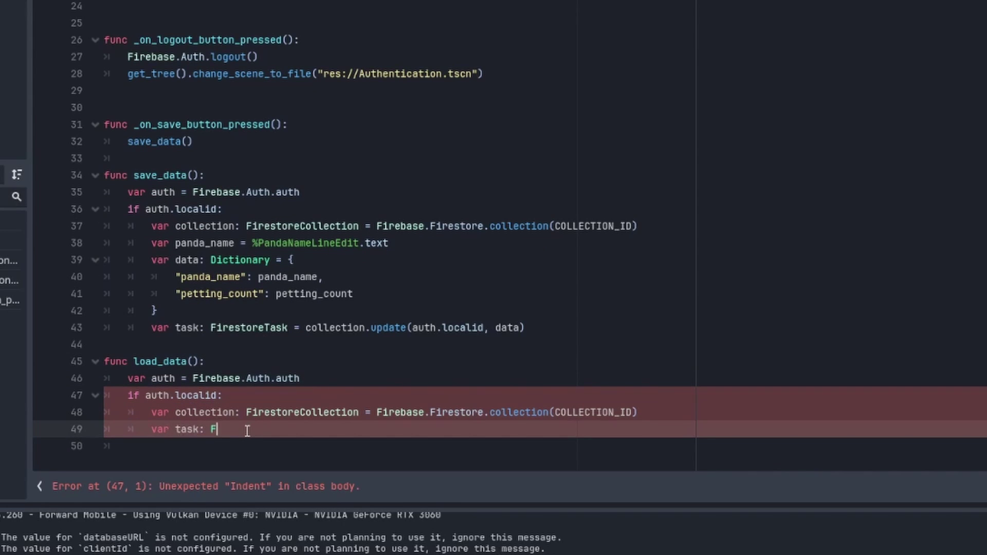
{"action": "type", "text": "restoreTask = collection.get"}
{"action": "key", "text": "Return"}
{"action": "type", "text": "auth.localid"}
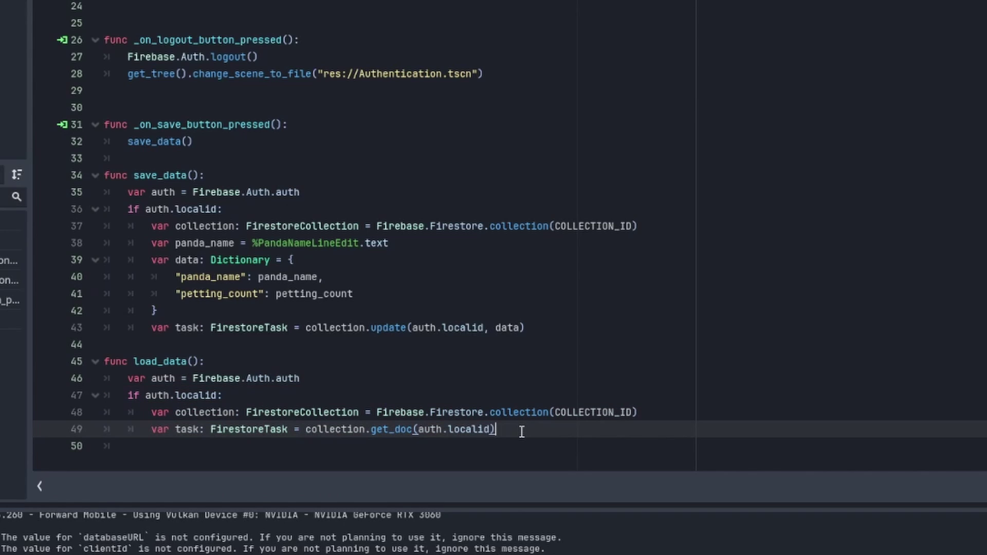
{"action": "key", "text": "Return"}
{"action": "type", "text": "var finished_task: "}
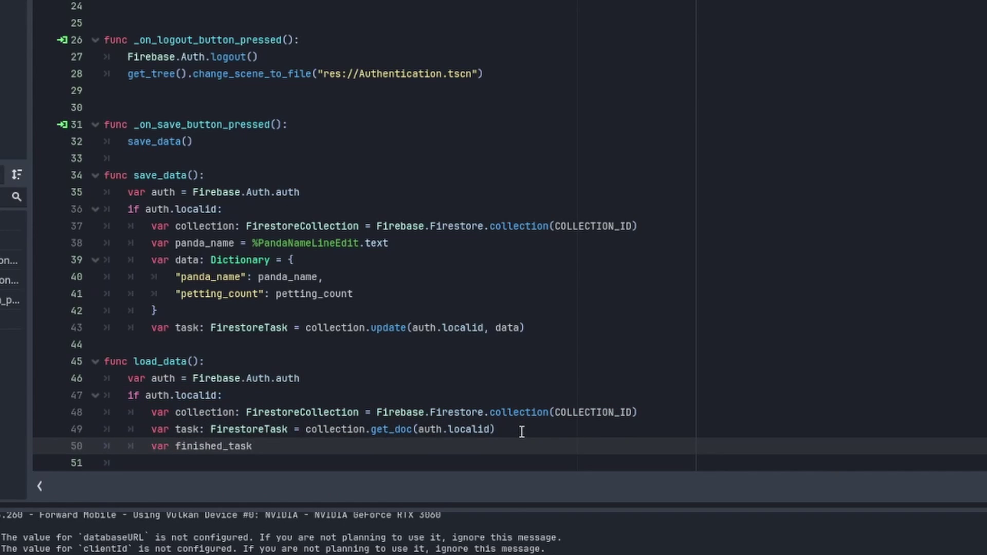
{"action": "type", "text": "FirestoreT"}
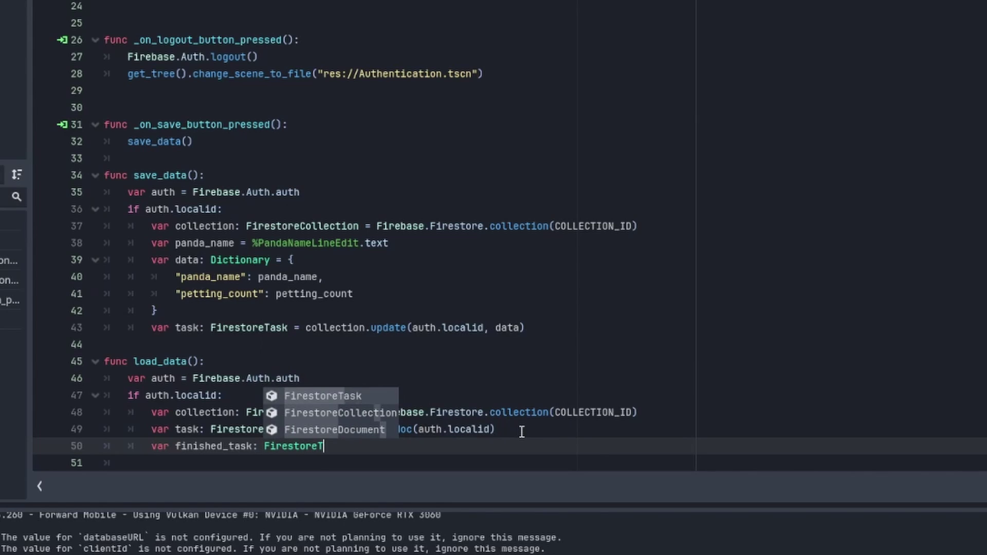
{"action": "key", "text": "Return"}
{"action": "type", "text": "= await task."}
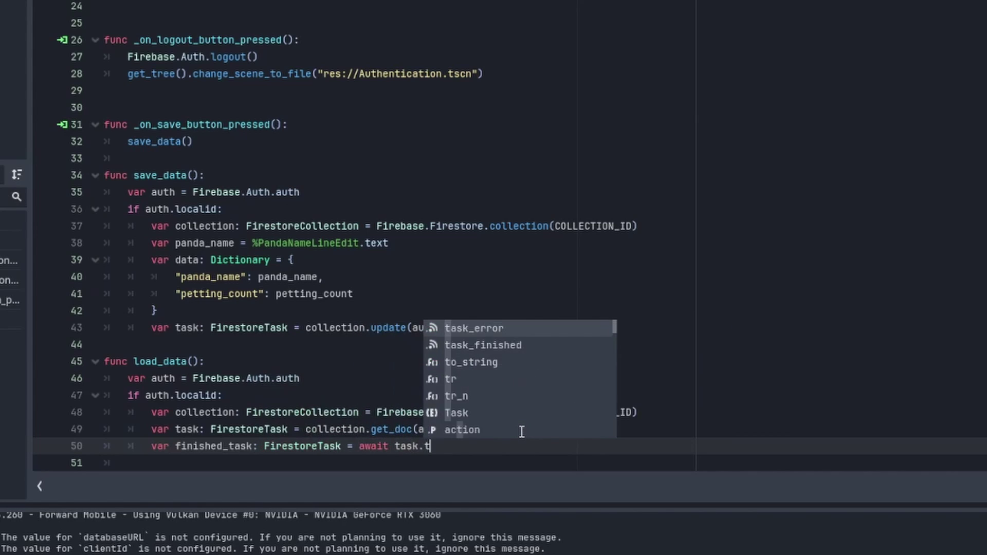
{"action": "type", "text": "task"}
{"action": "key", "text": "Return"}
{"action": "key", "text": "Return"}
Store finished_task.document in a document variable and print(document)
{"action": "type", "text": "var document = fini"}
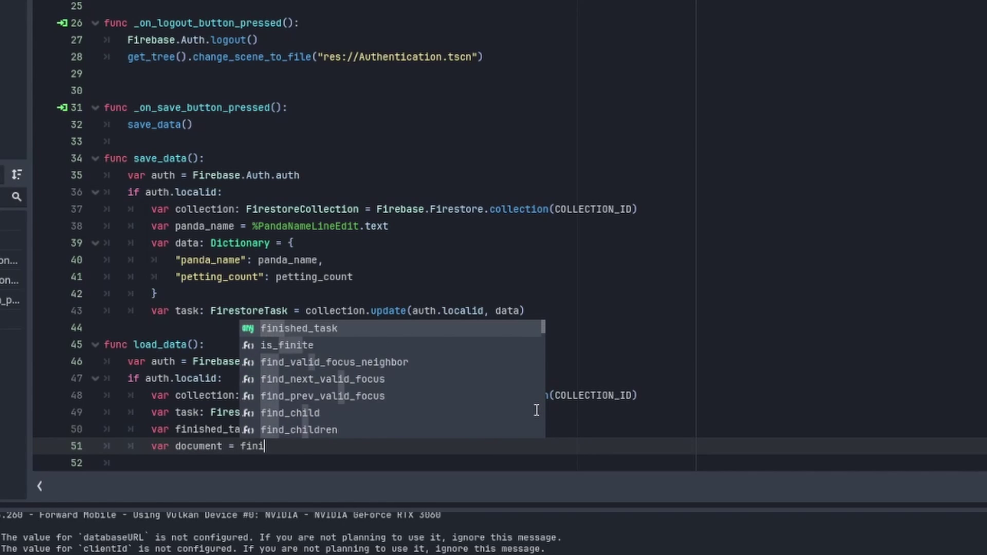
{"action": "key", "text": "Return"}
{"action": "type", "text": ".do"}
{"action": "key", "text": "Return"}
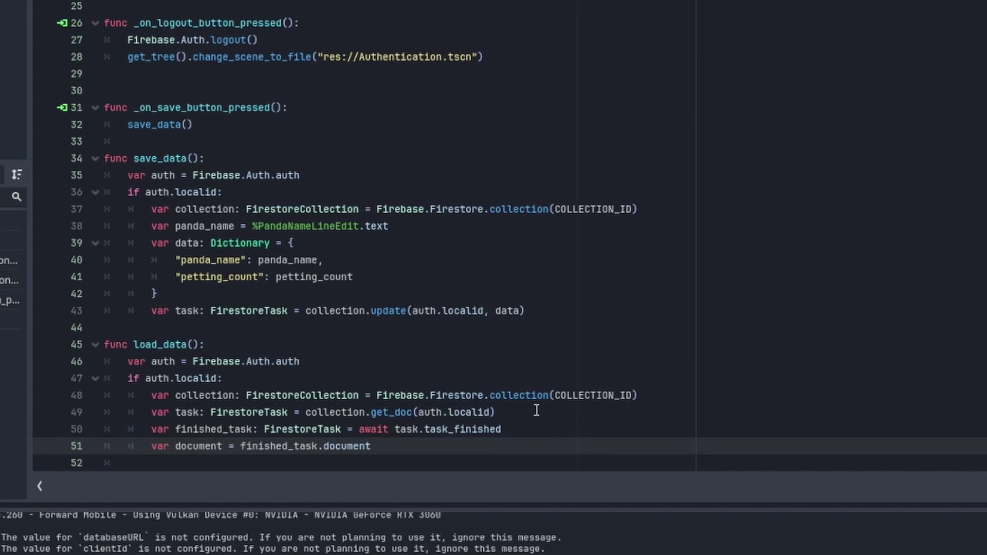
{"action": "scroll", "coordinate": [537, 410], "scroll_direction": "down", "scroll_amount": 1}
{"action": "key", "text": "Return"}
{"action": "type", "text": "print(docu"}
{"action": "key", "text": "Return"}
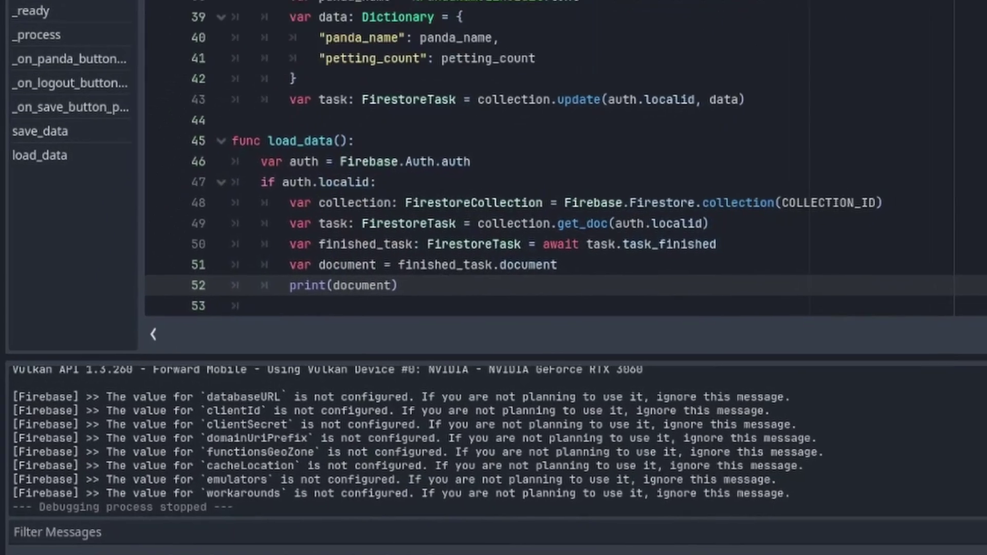
Run the game, then set %PandaNameLineEdit.text = document.doc_fields.panda_name in load_data
{"action": "key", "text": "F5"}
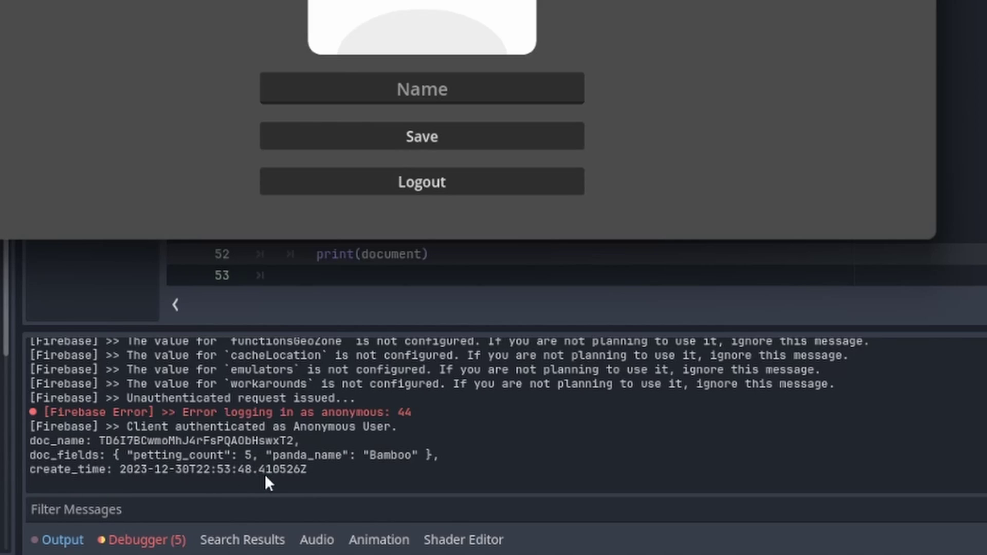
{"action": "type", "text": "document.doc"}
{"action": "key", "text": "Down"}
{"action": "key", "text": "Return"}
{"action": "type", "text": "panda_name"}
{"action": "key", "text": "Home"}
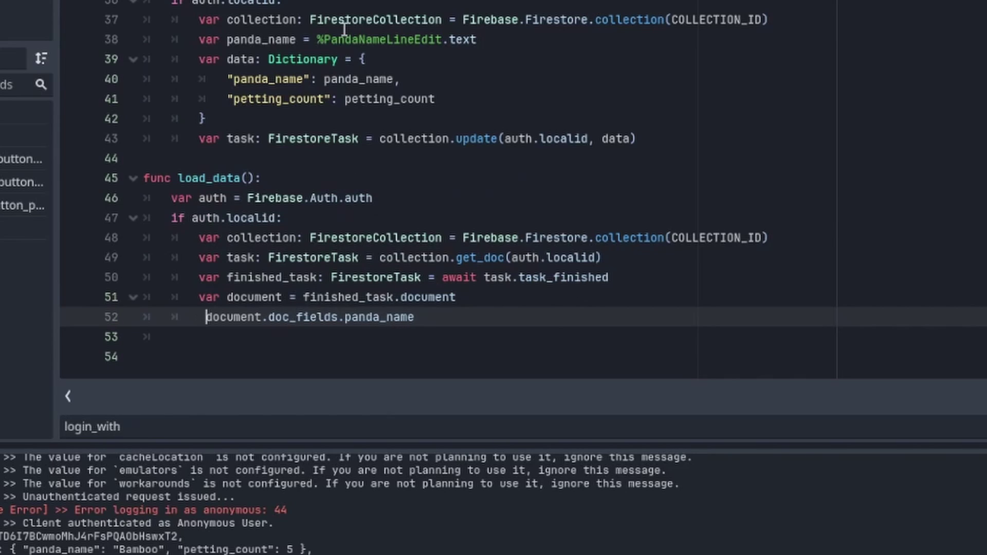
{"action": "double_click", "coordinate": [465, 39]}
{"action": "left_click_drag", "start_coordinate": [387, 39], "coordinate": [317, 40]}
{"action": "key", "text": "ctrl+c"}
{"action": "left_click", "coordinate": [201, 317]}
{"action": "key", "text": "ctrl+v"}
{"action": "type", "text": "="}
Add petting_count = document.doc_fields.petting_count and rerun the game with F5
{"action": "left_click", "coordinate": [608, 324]}
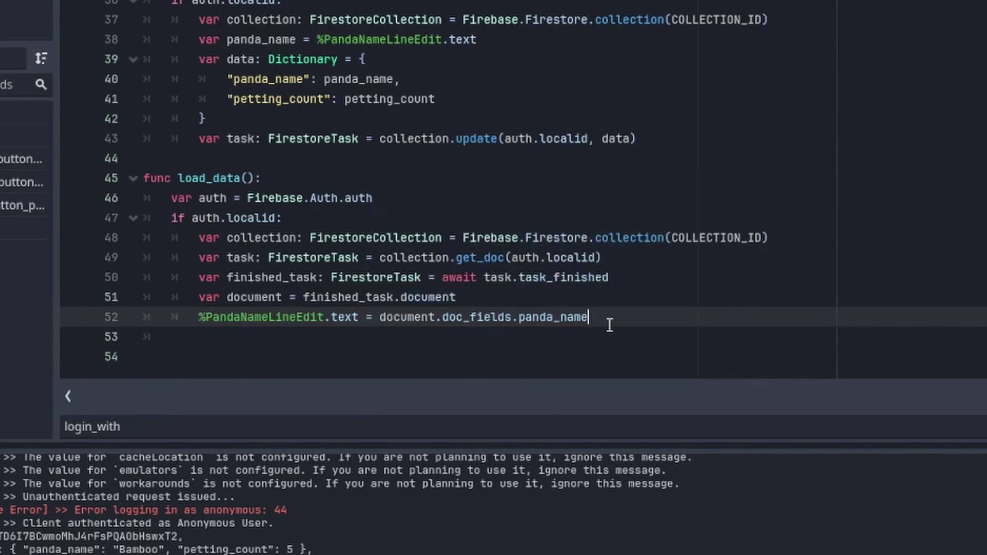
{"action": "key", "text": "Return"}
{"action": "type", "text": "petting_count = document.doc"}
{"action": "key", "text": "Return"}
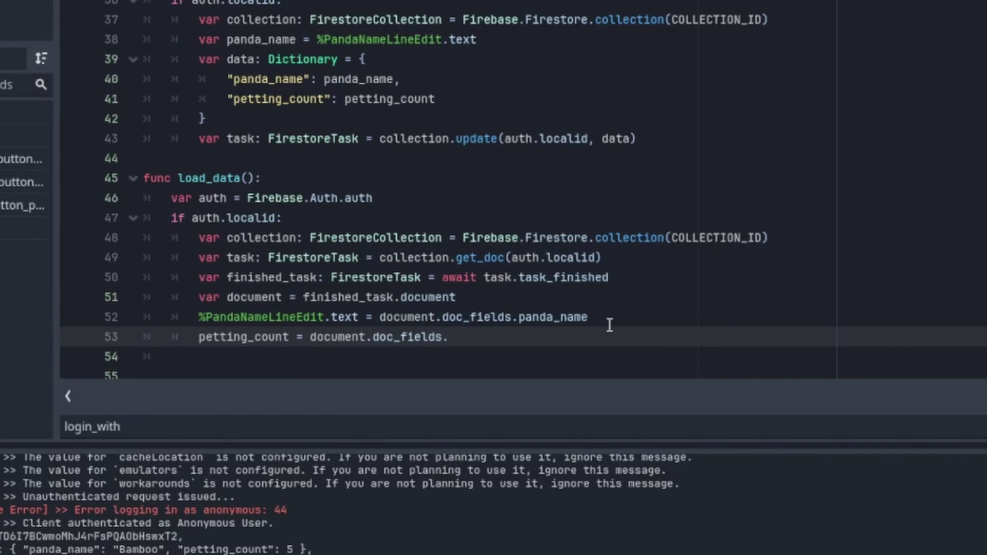
{"action": "type", "text": "petting_count"}
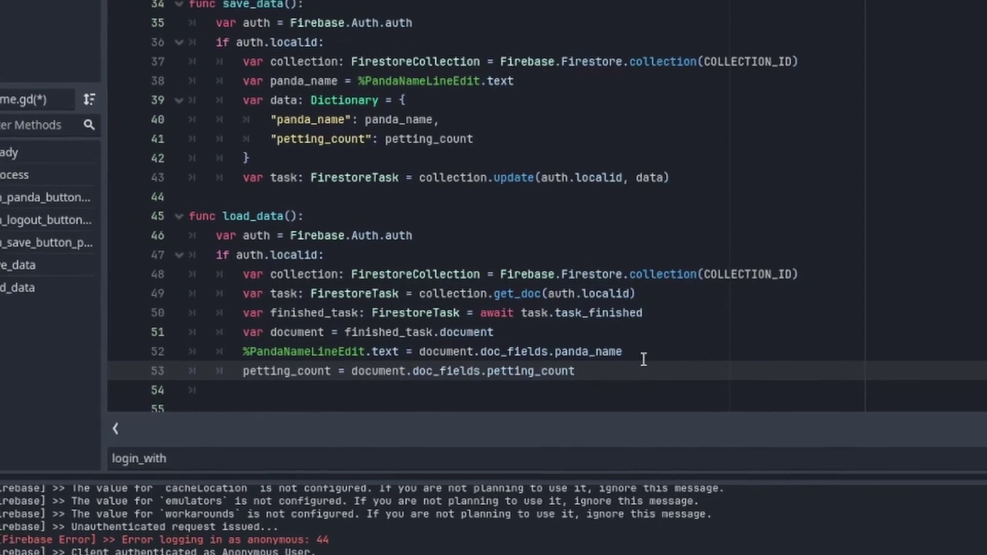
{"action": "key", "text": "F5"}
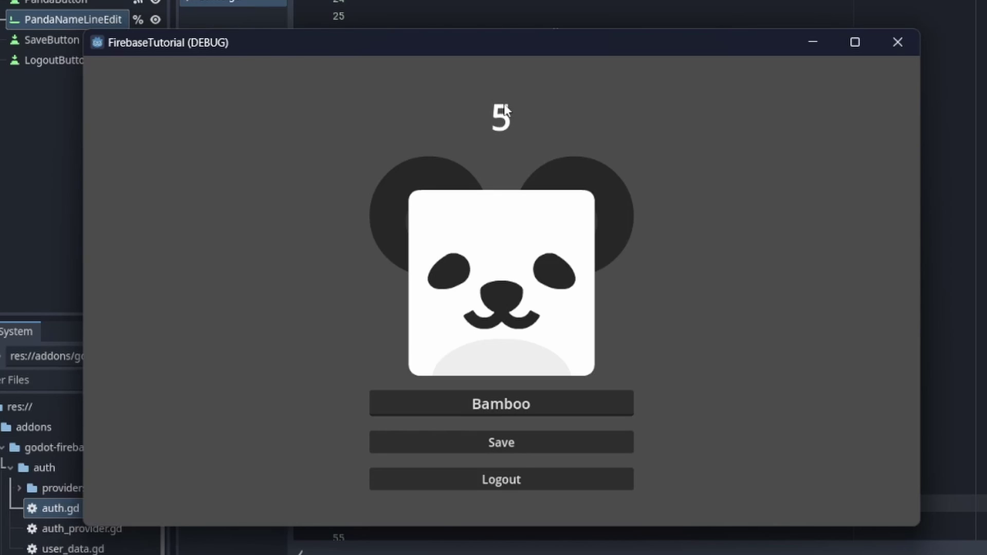
Log out, then sign up a new account with a test email and password
{"action": "left_click", "coordinate": [503, 477]}
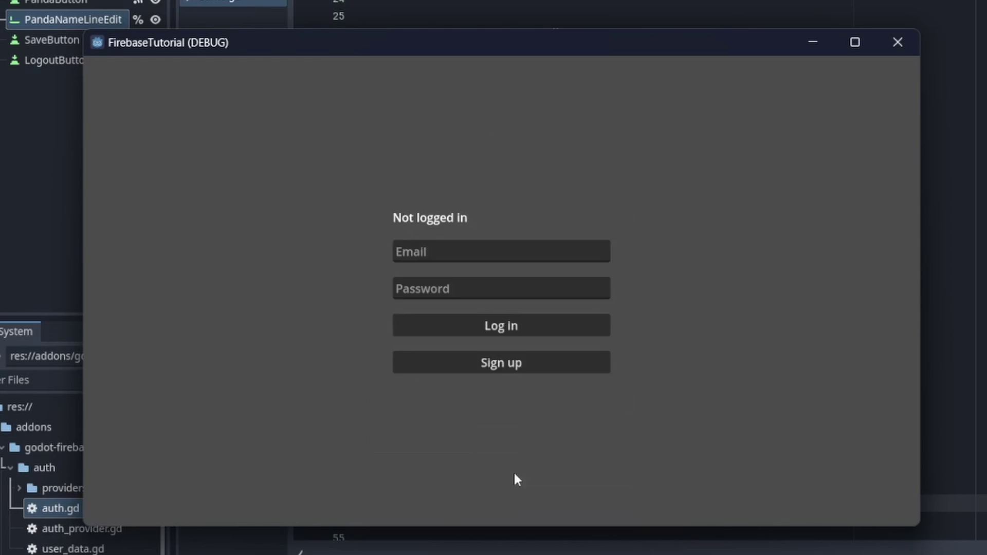
{"action": "left_click", "coordinate": [466, 257]}
{"action": "type", "text": "newuser@test.test"}
{"action": "left_click", "coordinate": [479, 284]}
{"action": "type", "text": "password"}
{"action": "left_click", "coordinate": [506, 363]}
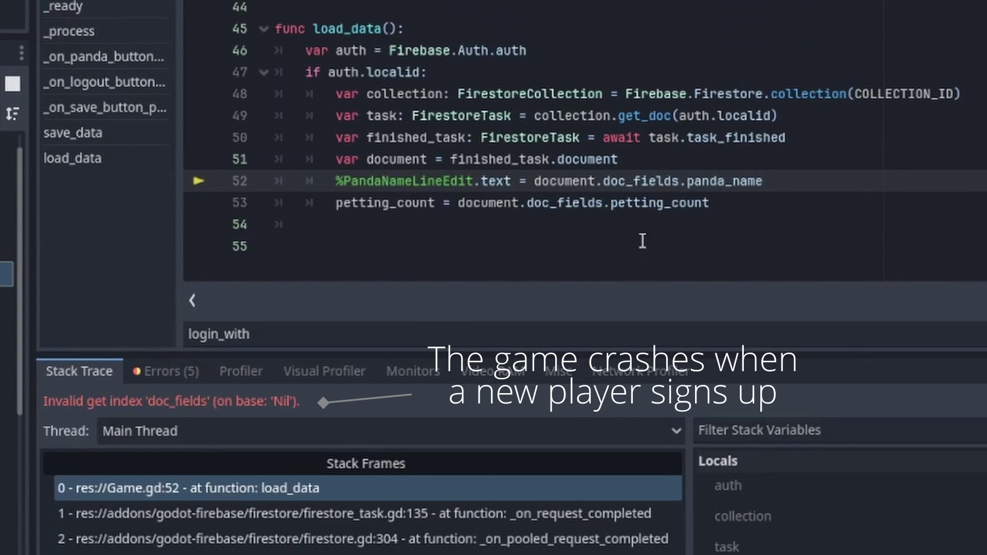
{"action": "mouse_move", "coordinate": [730, 151]}
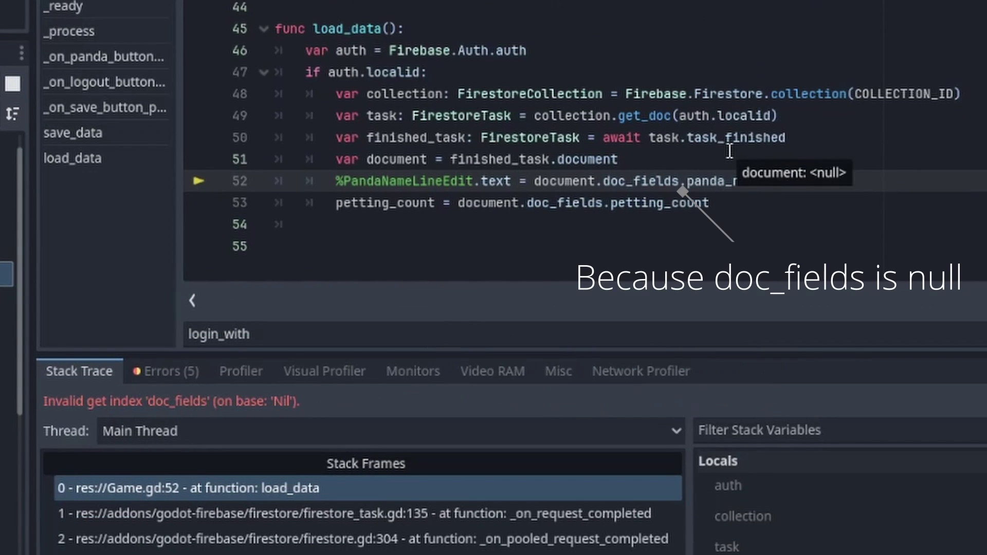
Wrap the name assignment in 'if document && document.doc_fields:' and 'if document.doc_fields.panda_name:'
{"action": "key", "text": "Return"}
{"action": "type", "text": "if document && "}
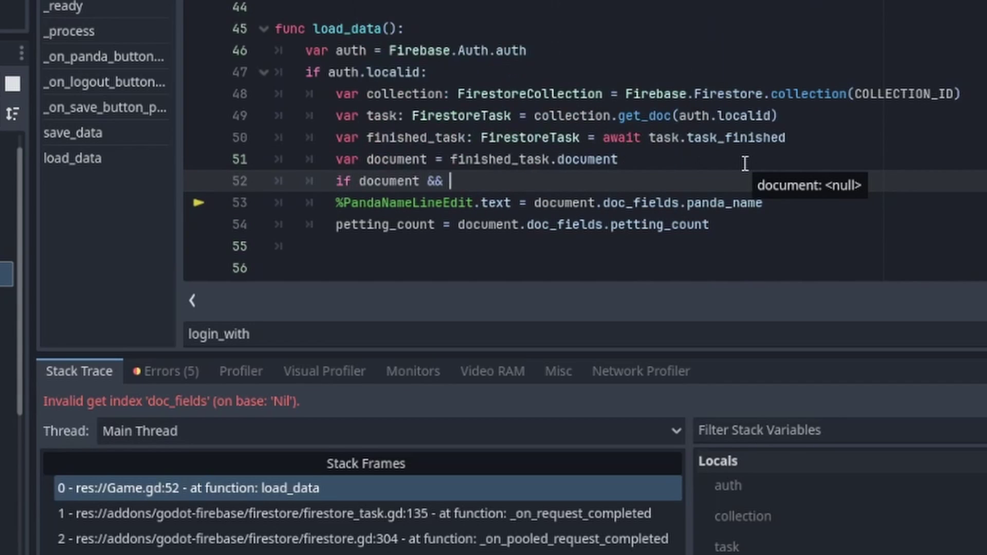
{"action": "type", "text": "document.doc_fields:"}
{"action": "key", "text": "Return"}
{"action": "type", "text": "if do"}
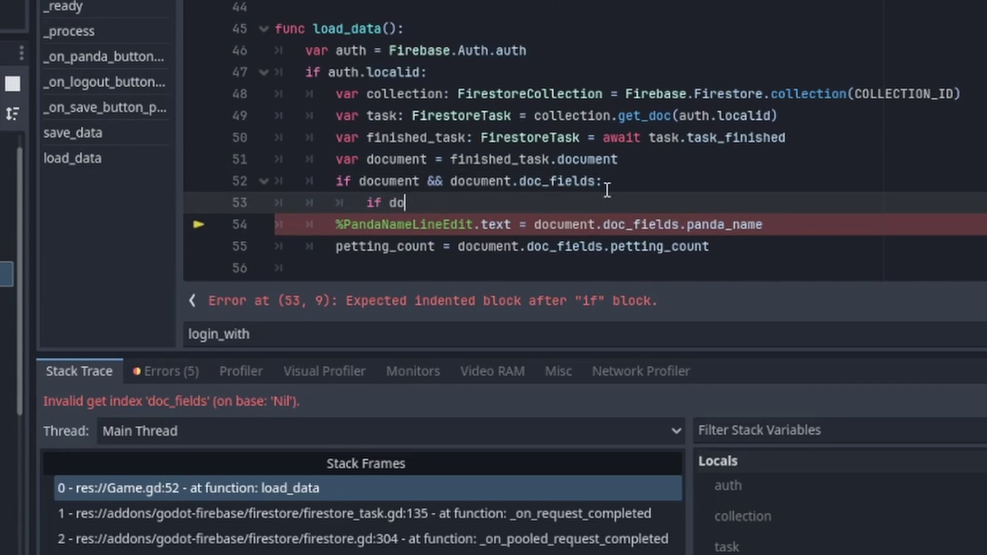
{"action": "type", "text": "cument.doc_fields.panda_name:"}
{"action": "key", "text": "Down"}
{"action": "key", "text": "Home"}
{"action": "key", "text": "Tab"}
{"action": "left_click_drag", "start_coordinate": [647, 202], "coordinate": [734, 178]}
Guard the petting count assignment with a matching petting_count check, then run the game
{"action": "key", "text": "ctrl+c"}
{"action": "key", "text": "ctrl+v"}
{"action": "double_click", "coordinate": [581, 181]}
{"action": "key", "text": "ctrl+v"}
{"action": "left_click", "coordinate": [335, 203]}
{"action": "key", "text": "Tab"}
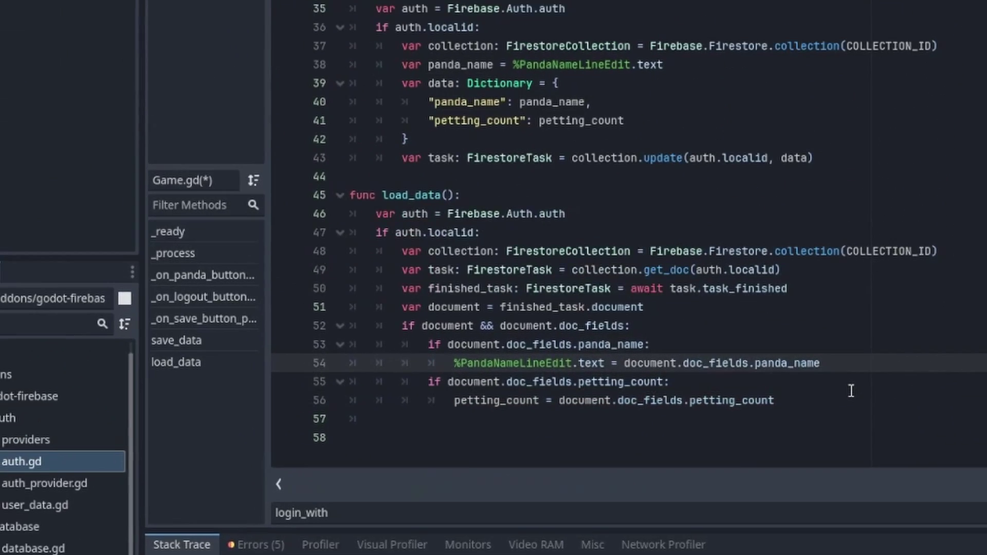
{"action": "key", "text": "F5"}
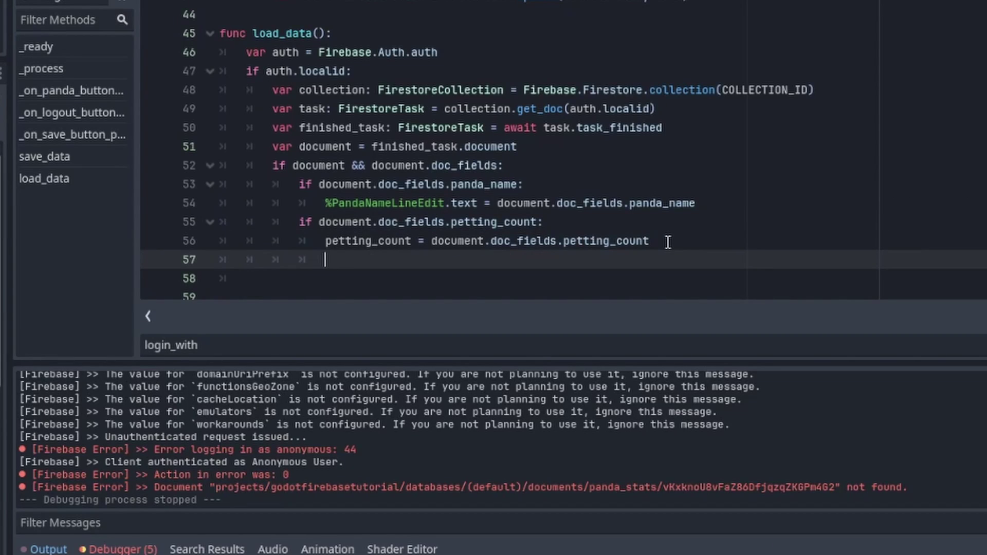
Add an else branch printing finished_task.error and rerun the game
{"action": "key", "text": "BackSpace"}
{"action": "key", "text": "BackSpace"}
{"action": "type", "text": "else:"}
{"action": "key", "text": "Return"}
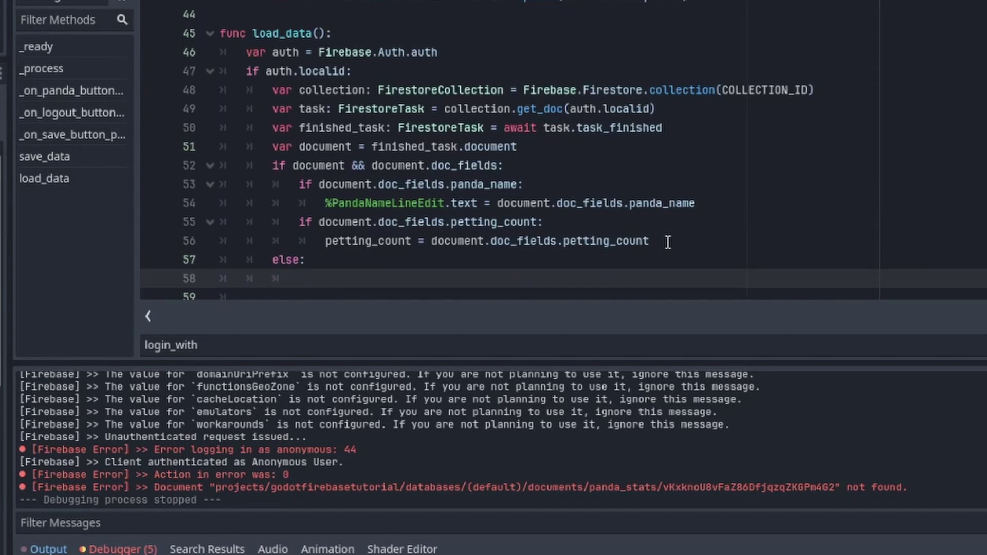
{"action": "type", "text": "print(finished"}
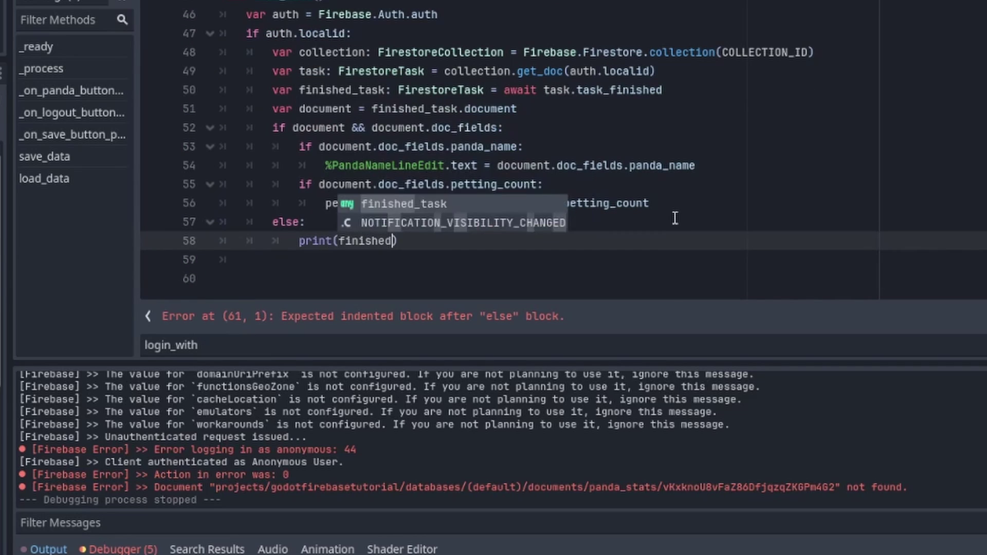
{"action": "type", "text": "_task.error"}
{"action": "key", "text": "F5"}
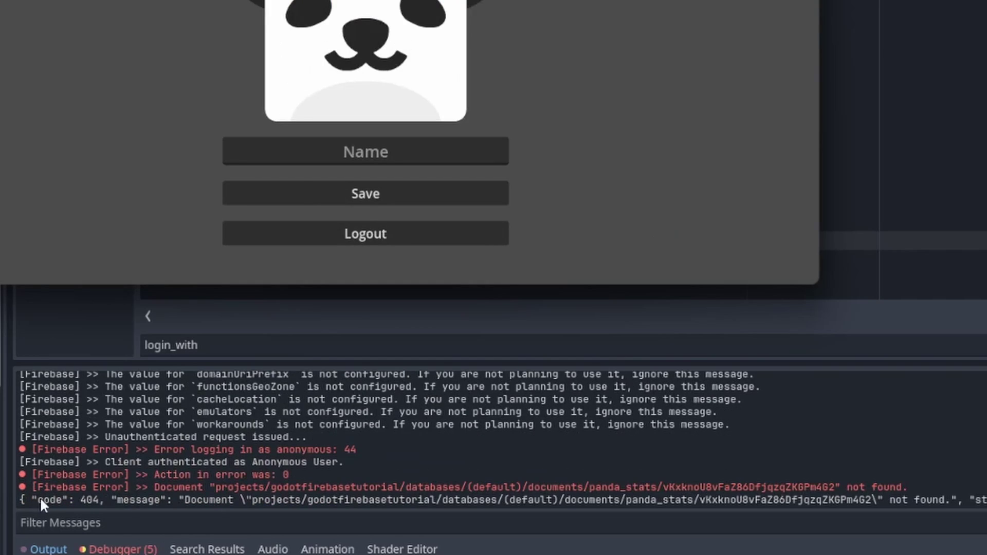
Go to Build > Firestore Database and show the Rules tab
{"action": "left_click_drag", "start_coordinate": [40, 500], "coordinate": [985, 501]}
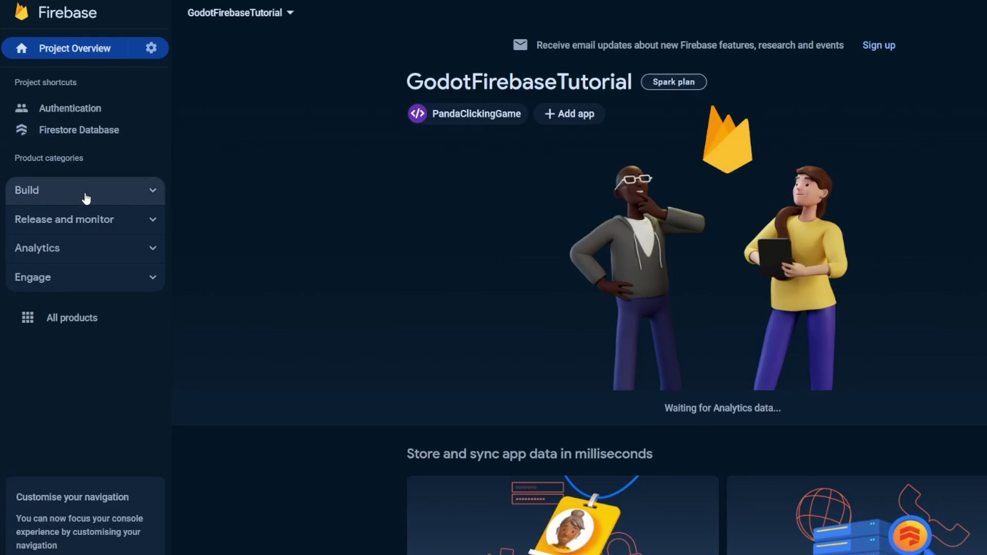
{"action": "left_click", "coordinate": [86, 192]}
{"action": "left_click", "coordinate": [75, 260]}
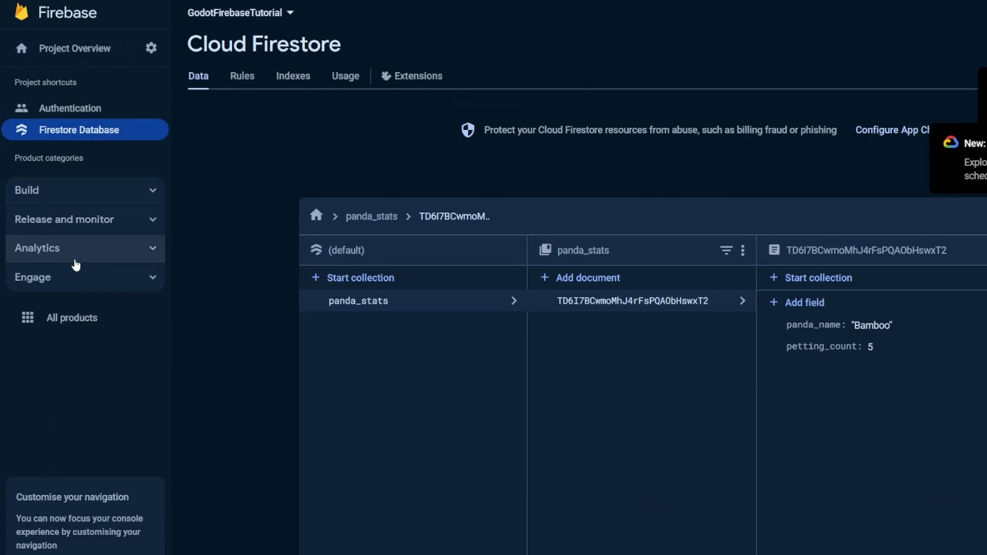
{"action": "left_click", "coordinate": [245, 79]}
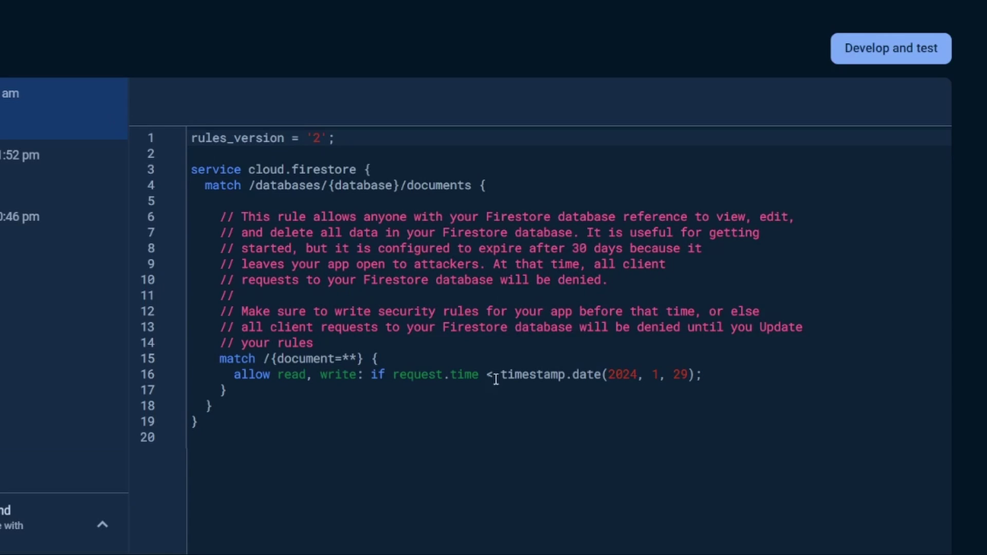
Delete the rule comments and replace the expiry-date condition with request.auth != null
{"action": "left_click_drag", "start_coordinate": [391, 344], "coordinate": [153, 205]}
{"action": "key", "text": "BackSpace"}
{"action": "key", "text": "BackSpace"}
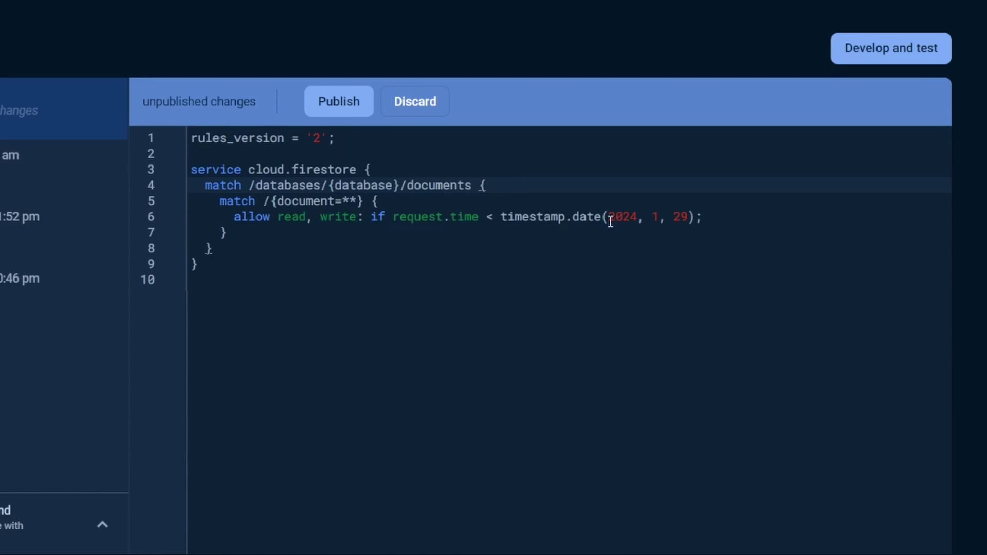
{"action": "left_click_drag", "start_coordinate": [392, 219], "coordinate": [672, 219]}
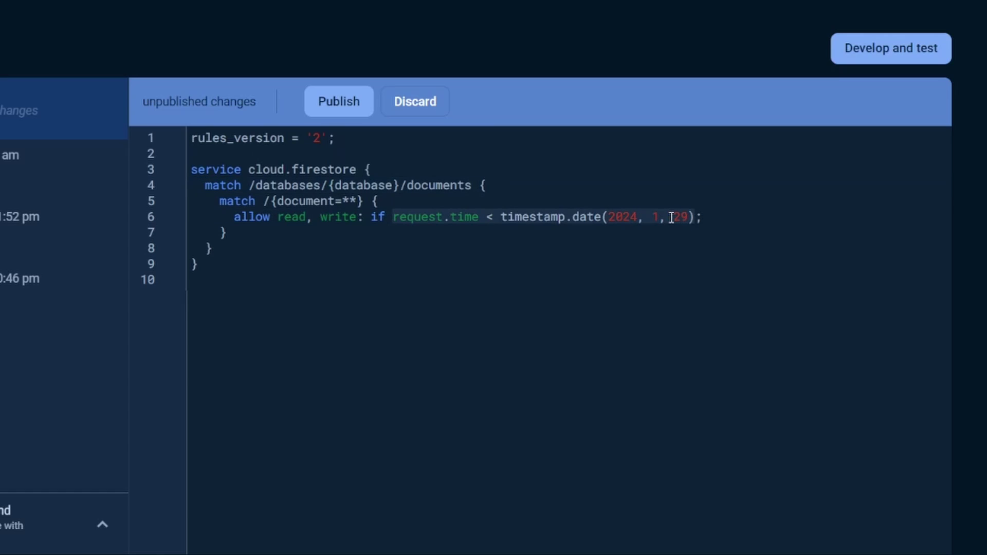
{"action": "type", "text": "true;"}
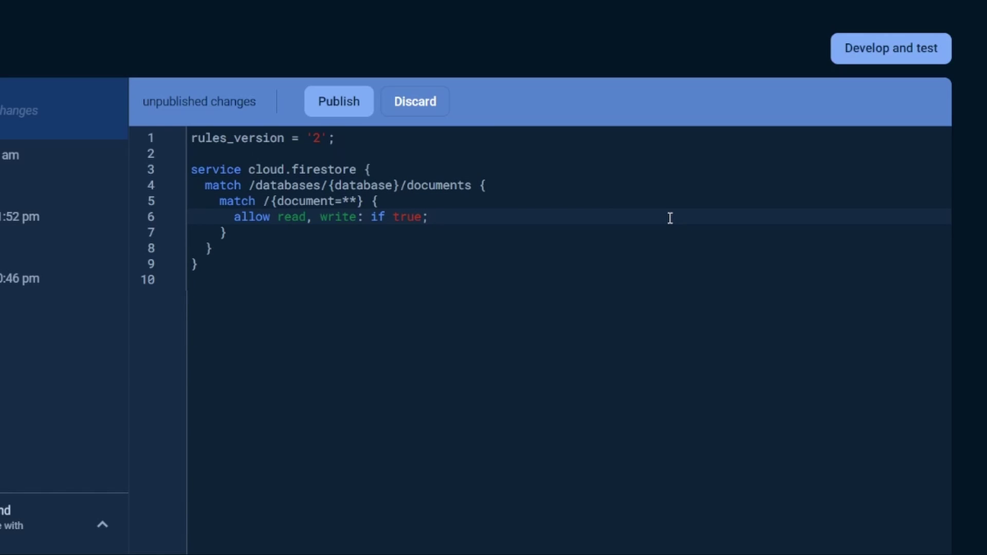
{"action": "double_click", "coordinate": [411, 220]}
{"action": "type", "text": "fa"}
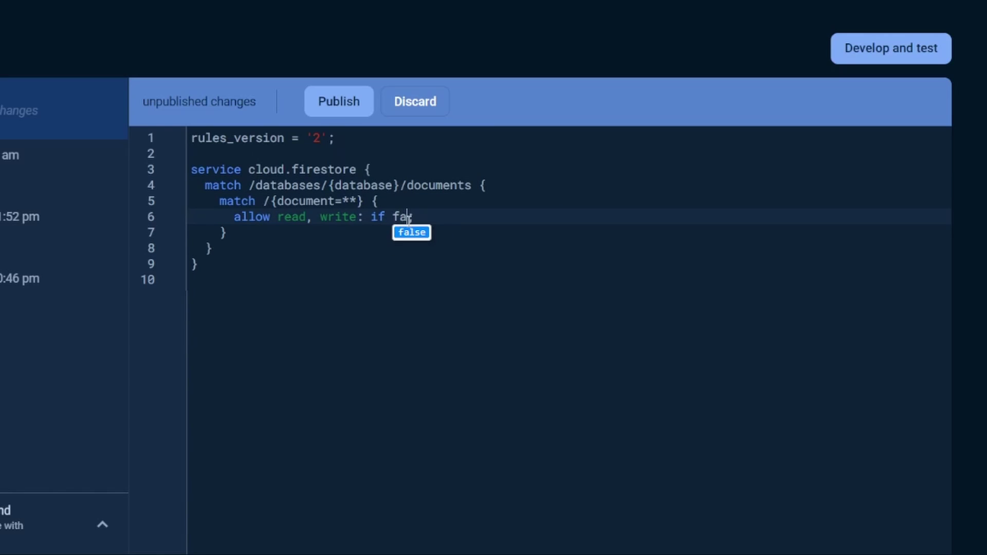
{"action": "type", "text": "lse"}
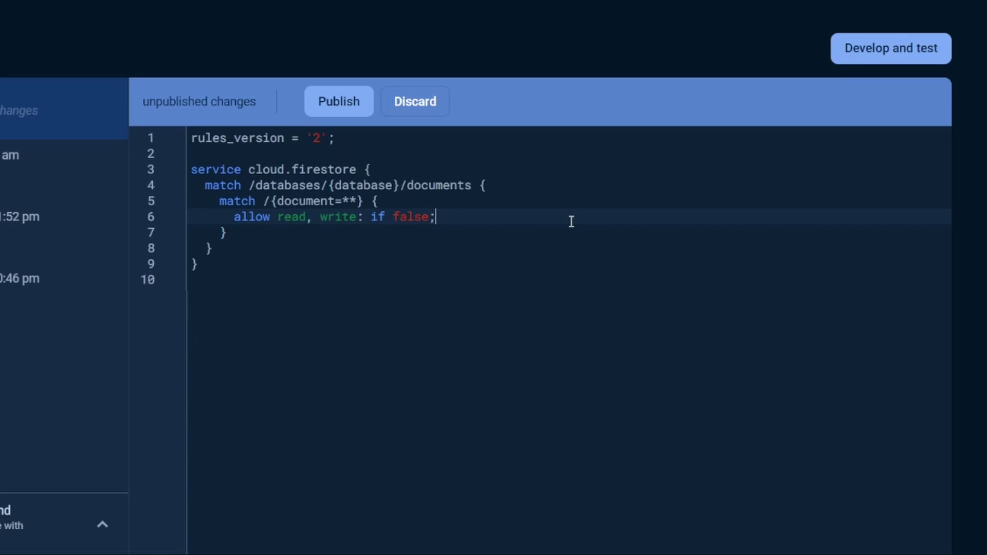
{"action": "double_click", "coordinate": [410, 220]}
{"action": "type", "text": "request.auth != "}
{"action": "type", "text": "null"}
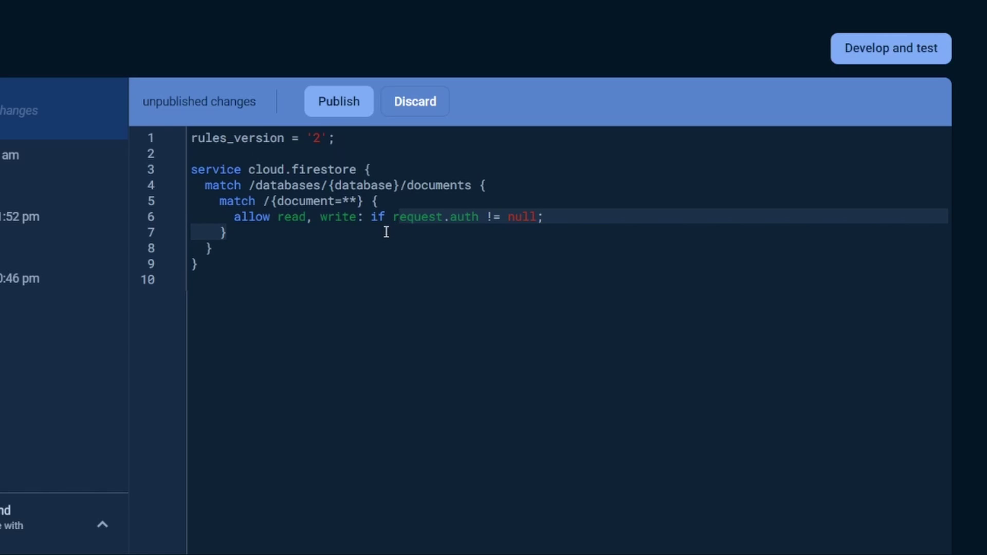
Paste per-user /panda_stats/{userId} rules: owner-only read/update/delete, create for signed-in users
{"action": "left_click_drag", "start_coordinate": [247, 251], "coordinate": [152, 174]}
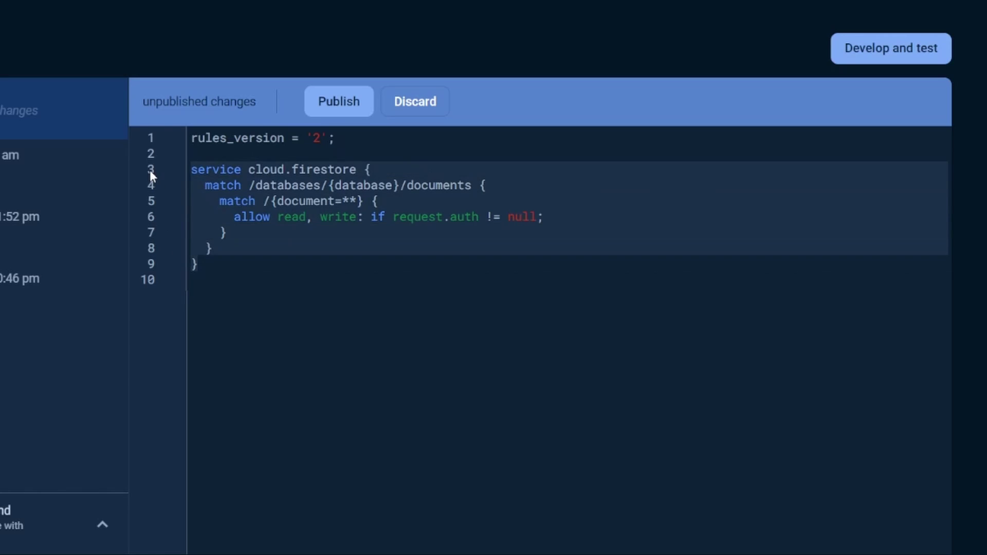
{"action": "key", "text": "ctrl+v"}
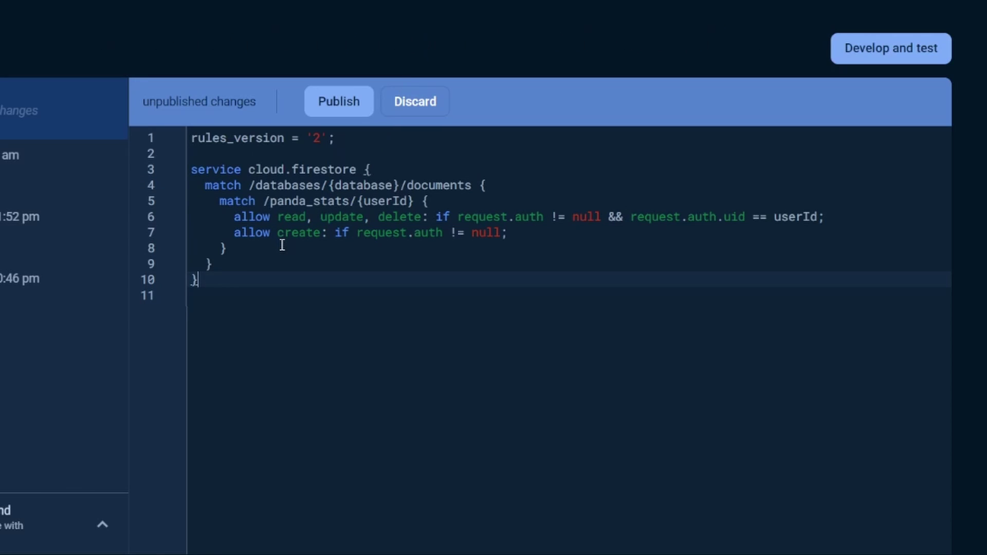
{"action": "left_click_drag", "start_coordinate": [235, 233], "coordinate": [508, 233]}
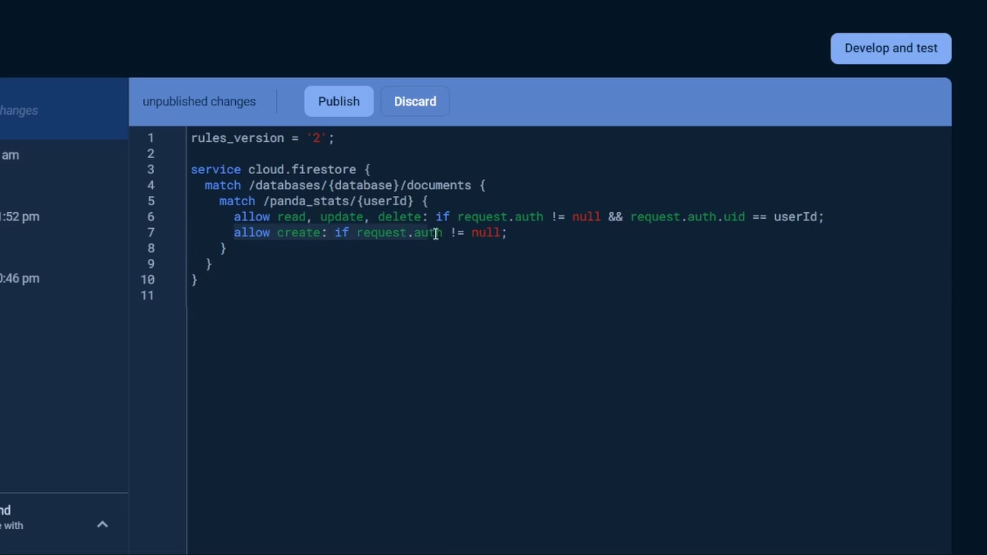
{"action": "left_click", "coordinate": [512, 233]}
{"action": "left_click_drag", "start_coordinate": [236, 219], "coordinate": [829, 218]}
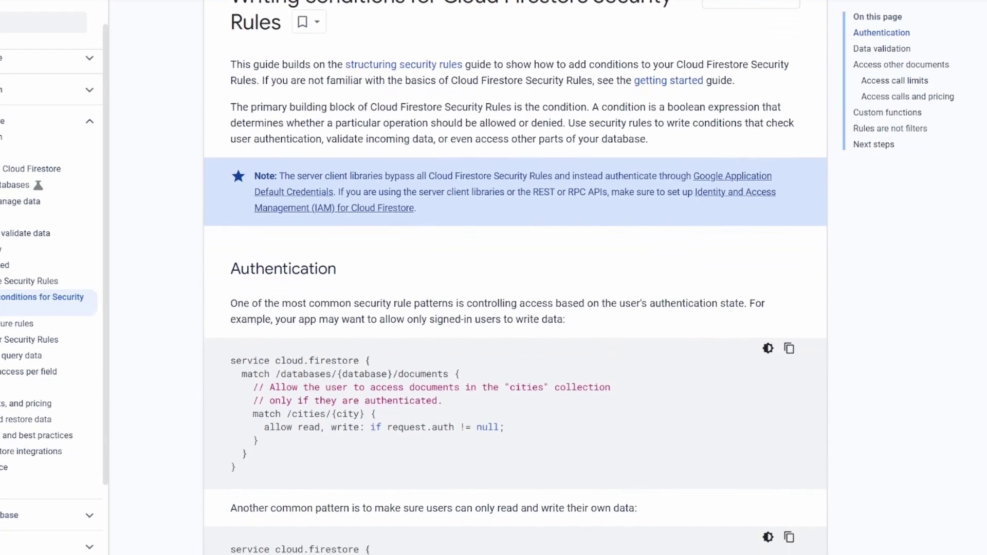
Scroll the 'Writing conditions for Security Rules' page past Data validation to Access call limits
{"action": "scroll", "coordinate": [515, 278], "scroll_direction": "down", "scroll_amount": 5}
{"action": "scroll", "coordinate": [514, 277], "scroll_direction": "down", "scroll_amount": 5}
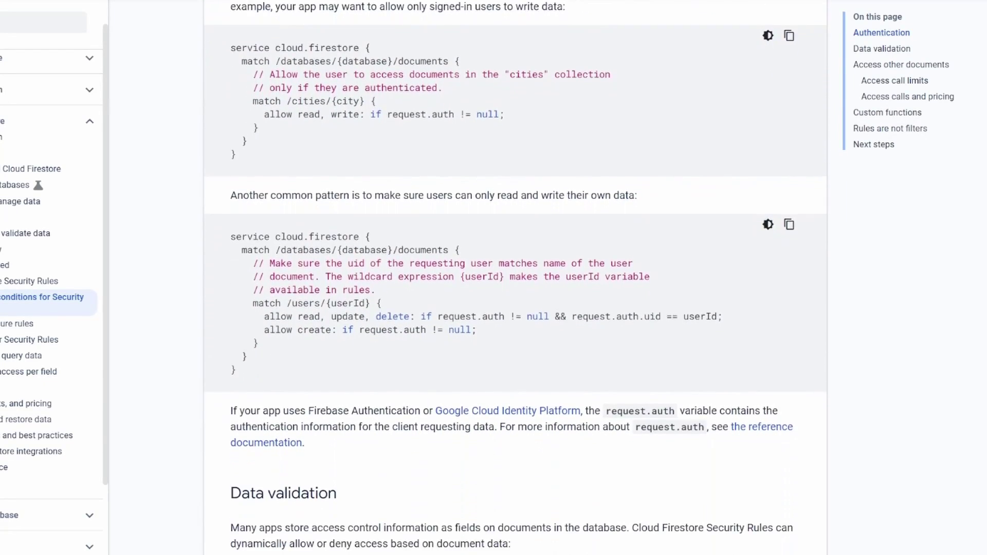
{"action": "scroll", "coordinate": [514, 278], "scroll_direction": "down", "scroll_amount": 2}
{"action": "scroll", "coordinate": [514, 277], "scroll_direction": "down", "scroll_amount": 3}
{"action": "scroll", "coordinate": [514, 278], "scroll_direction": "down", "scroll_amount": 1}
{"action": "scroll", "coordinate": [514, 278], "scroll_direction": "down", "scroll_amount": 2}
{"action": "scroll", "coordinate": [514, 278], "scroll_direction": "down", "scroll_amount": 2}
{"action": "scroll", "coordinate": [514, 278], "scroll_direction": "down", "scroll_amount": 2}
{"action": "scroll", "coordinate": [514, 278], "scroll_direction": "down", "scroll_amount": 2}
{"action": "scroll", "coordinate": [514, 277], "scroll_direction": "down", "scroll_amount": 2}
{"action": "scroll", "coordinate": [514, 277], "scroll_direction": "down", "scroll_amount": 2}
{"action": "scroll", "coordinate": [514, 278], "scroll_direction": "down", "scroll_amount": 2}
{"action": "scroll", "coordinate": [515, 278], "scroll_direction": "down", "scroll_amount": 2}
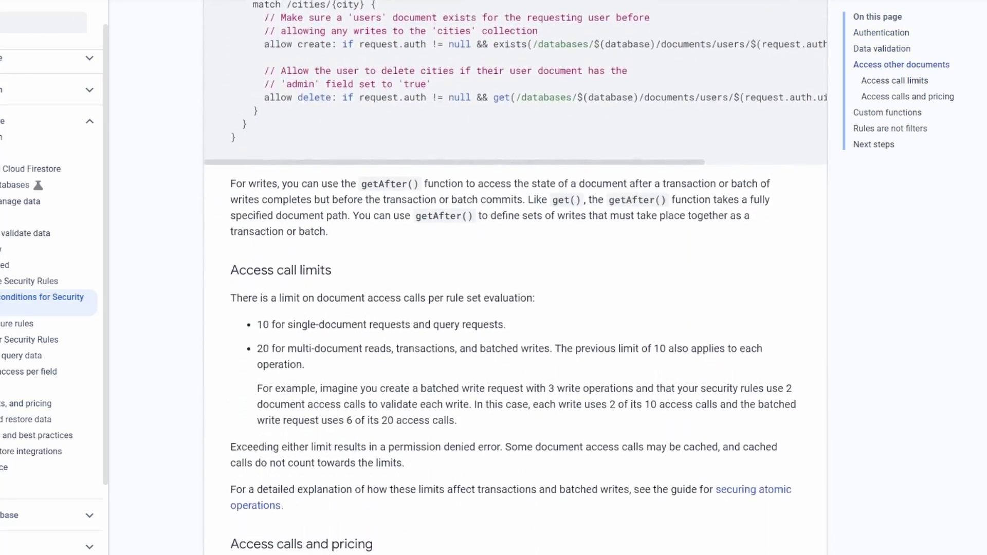